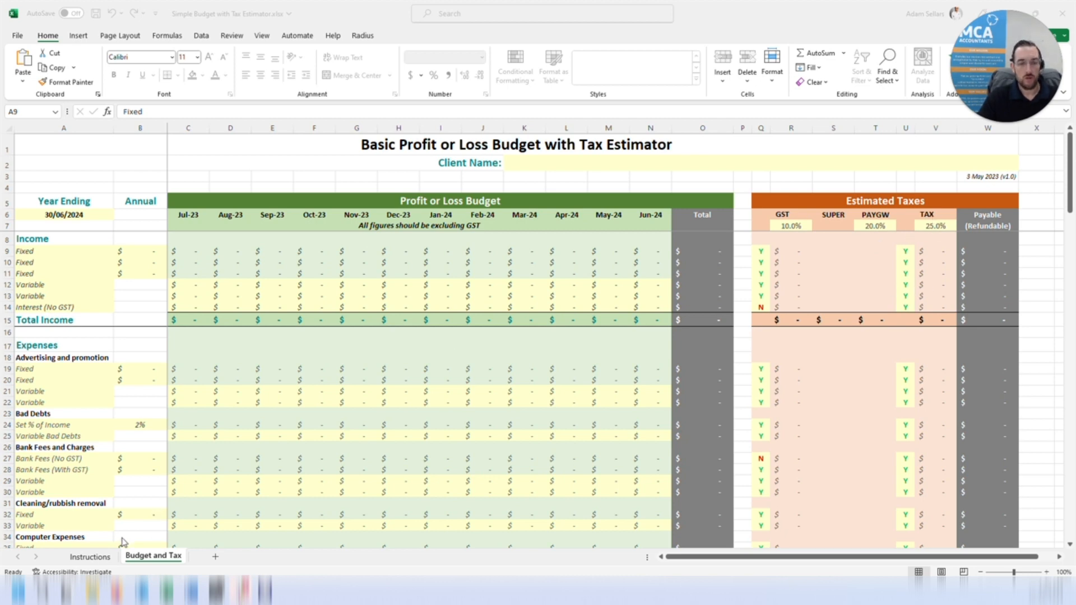
Review the Instructions sheet and the Budget and Tax sheet's client name, version date, year ending and month heading cells.
left_click(101, 558)
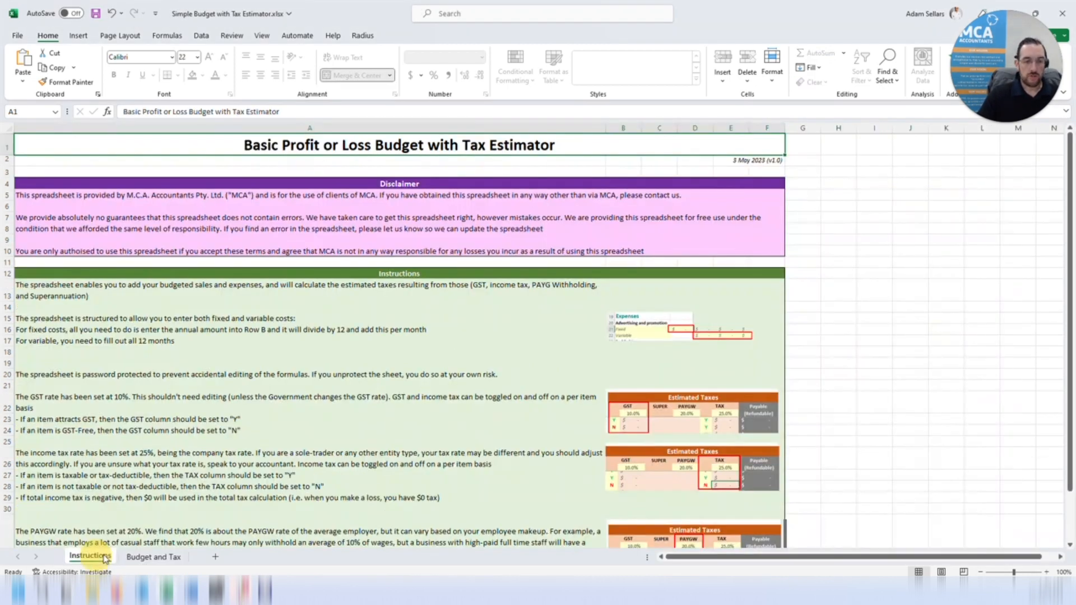
left_click(154, 557)
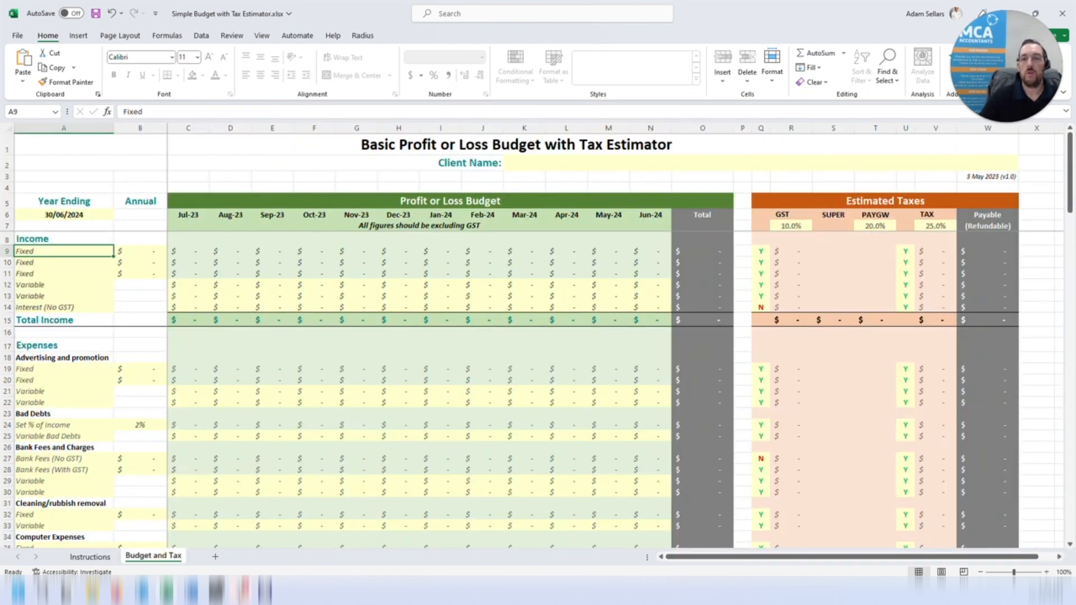
left_click(530, 163)
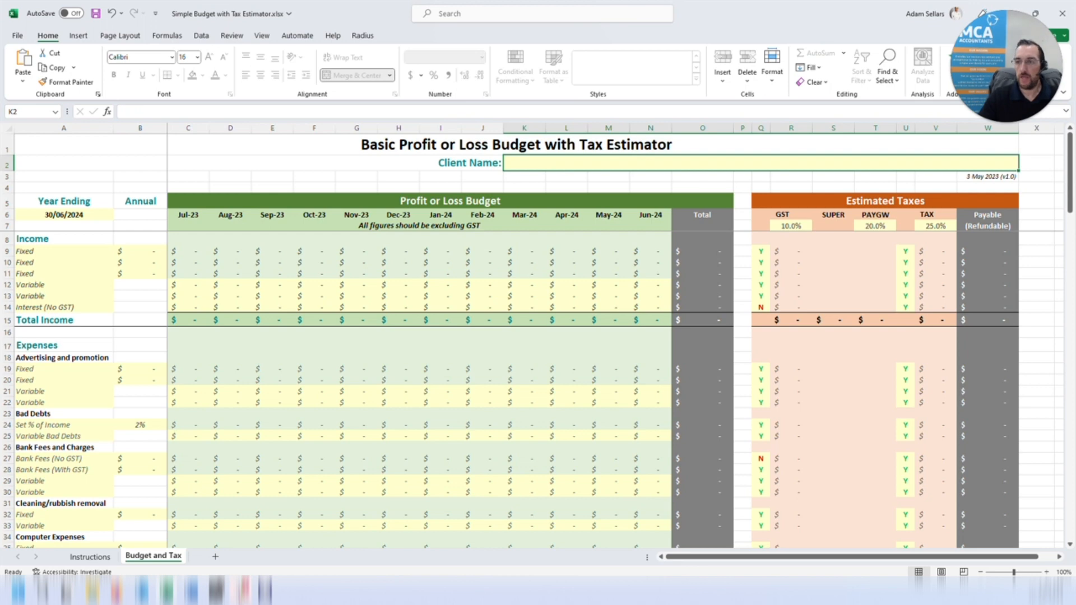
left_click(989, 177)
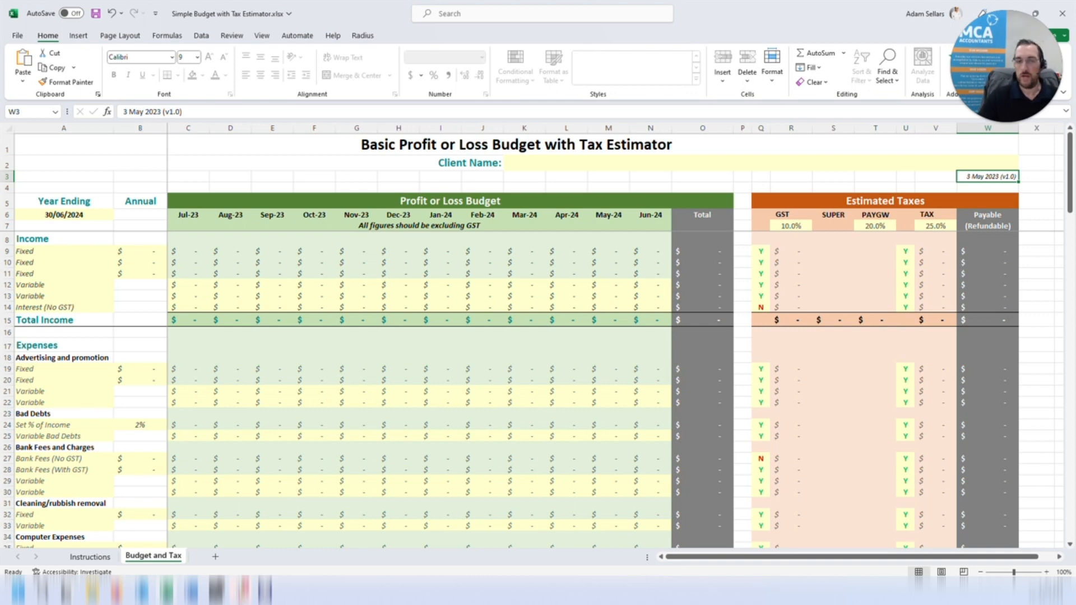
left_click(64, 215)
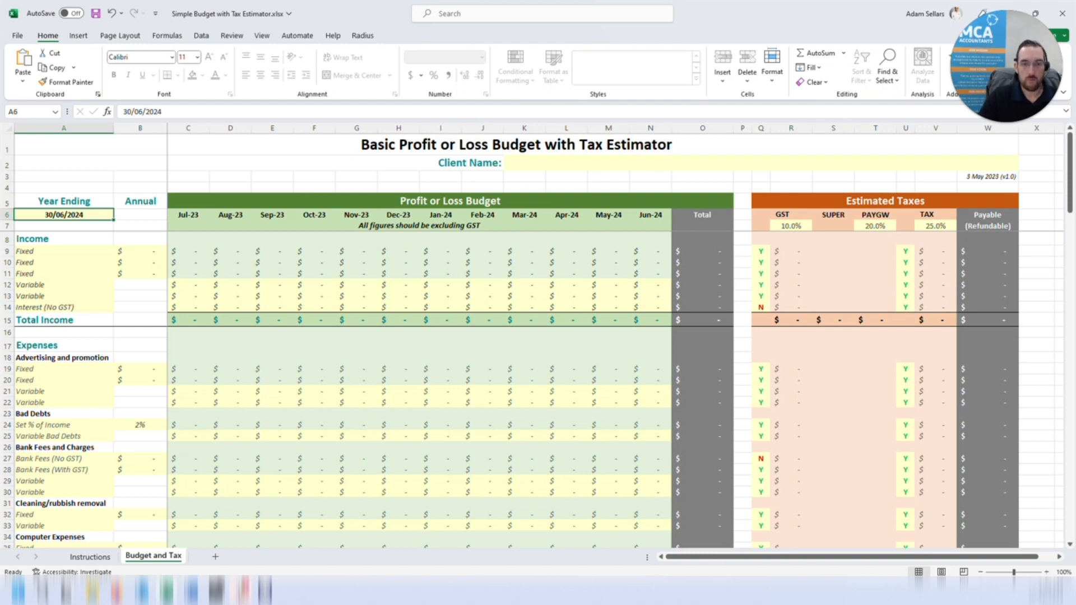
left_click_drag(188, 215, 650, 215)
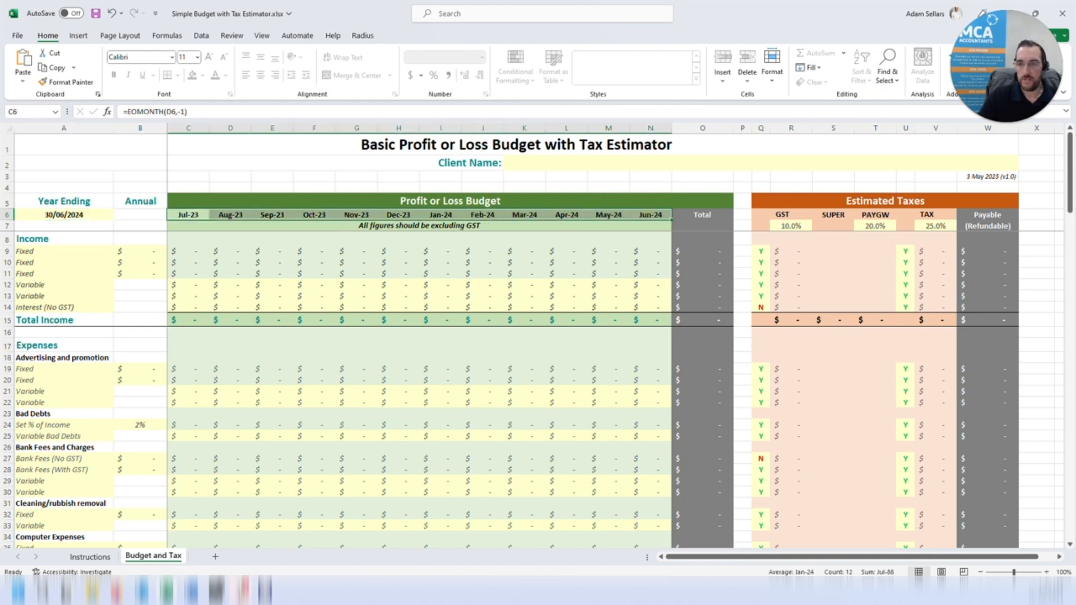
left_click(428, 215)
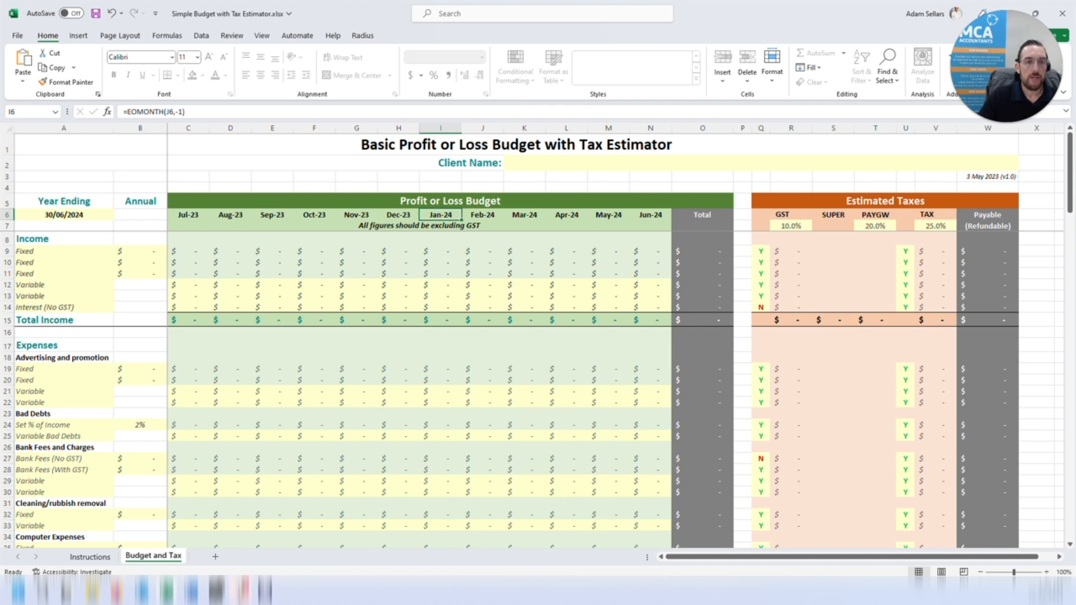
Test cell protection by trying to edit the blank cell below Annual, the Client Name label and the year-ending date.
double_click(138, 215)
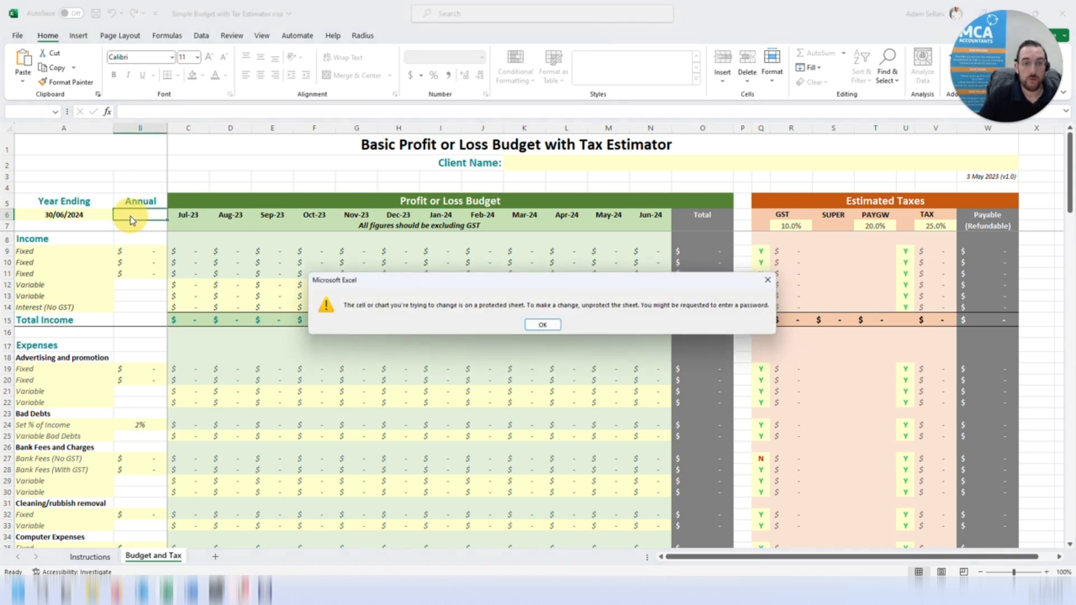
left_click(543, 325)
double_click(456, 164)
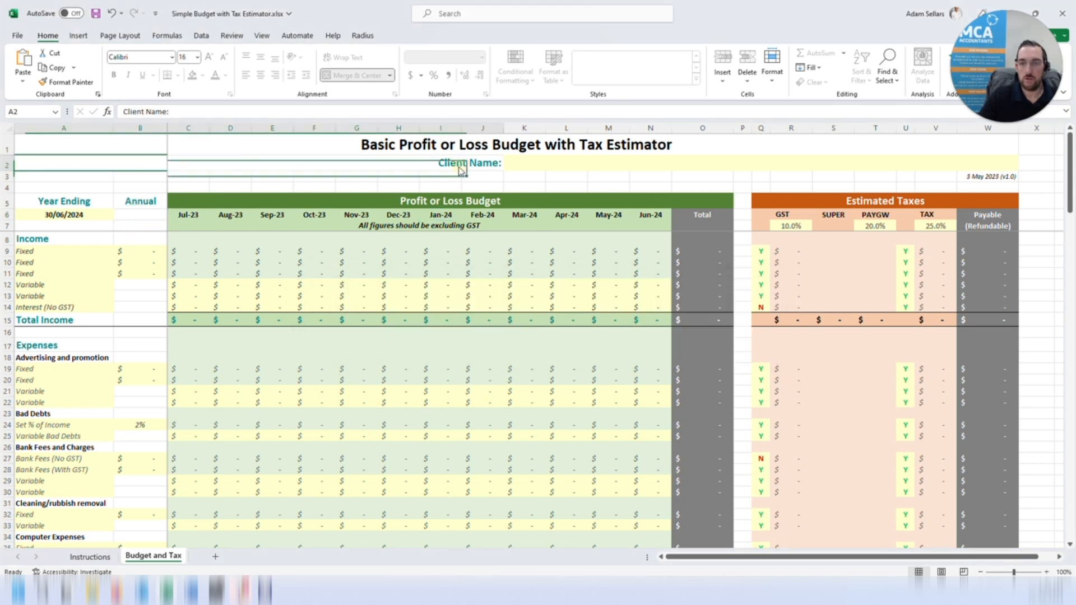
left_click(543, 325)
double_click(80, 214)
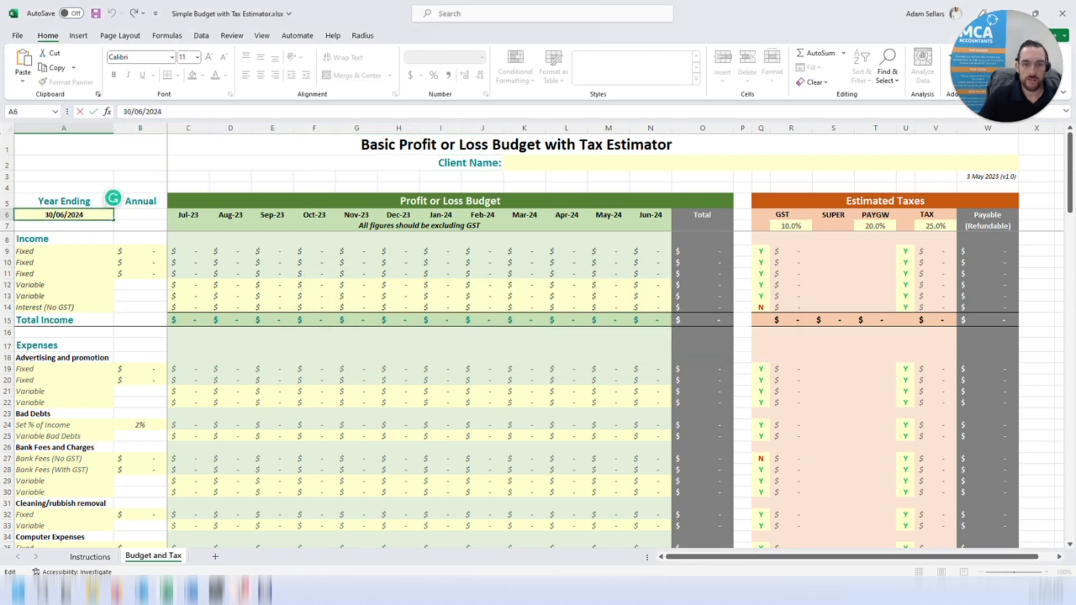
Check whether the Advertising and promotion and Bad Debts headings can be edited, and inspect the Bank Fees heading and a variable cell.
left_click(61, 263)
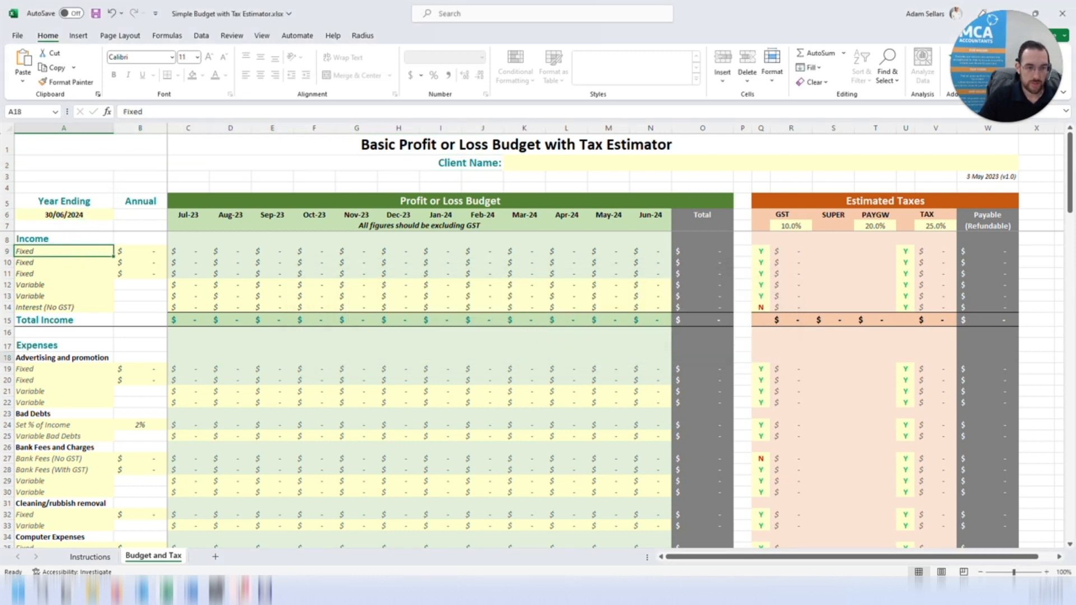
double_click(47, 358)
double_click(35, 413)
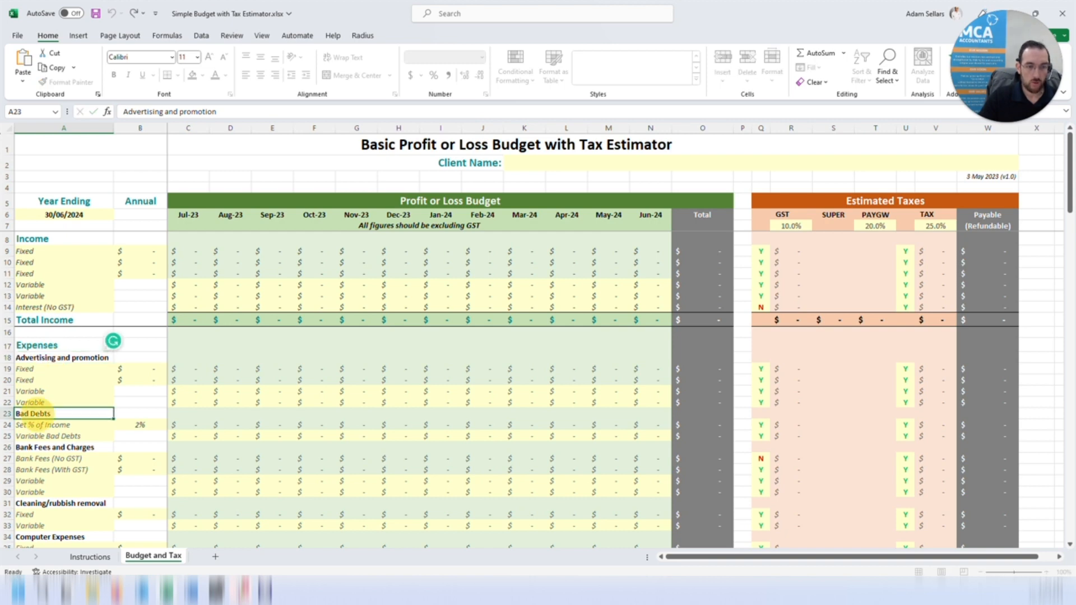
left_click(47, 447)
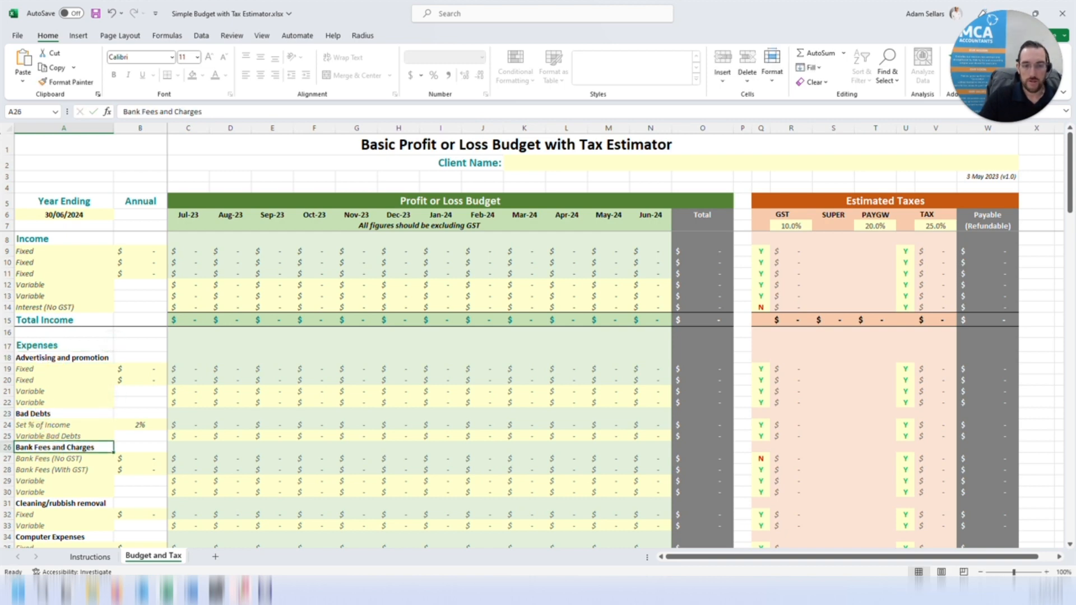
left_click(199, 391)
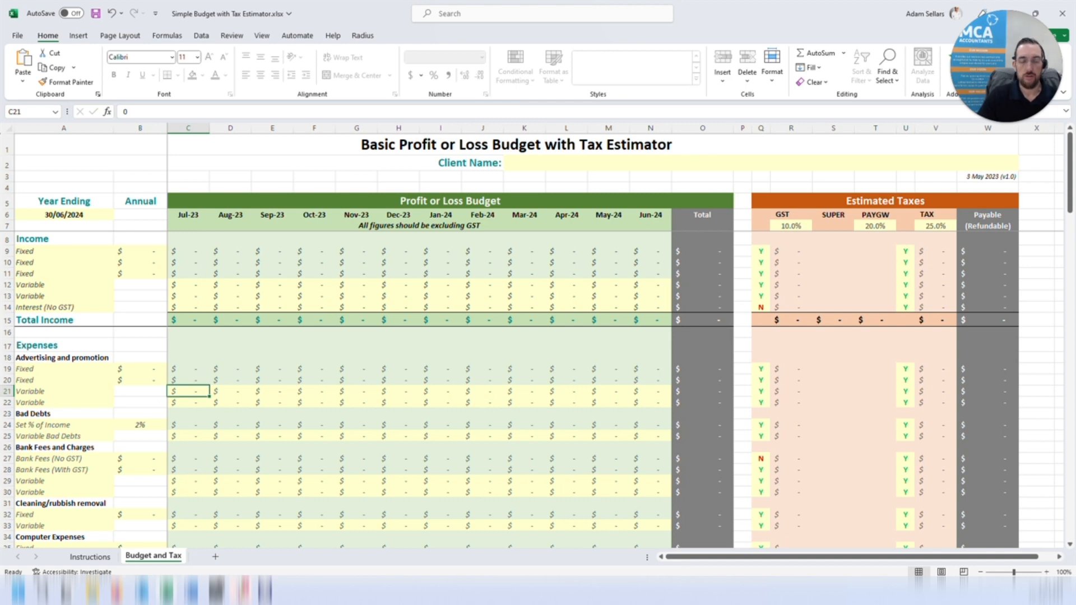
Set the annual amount of the first Fixed income row to 12,000.
left_click(73, 252)
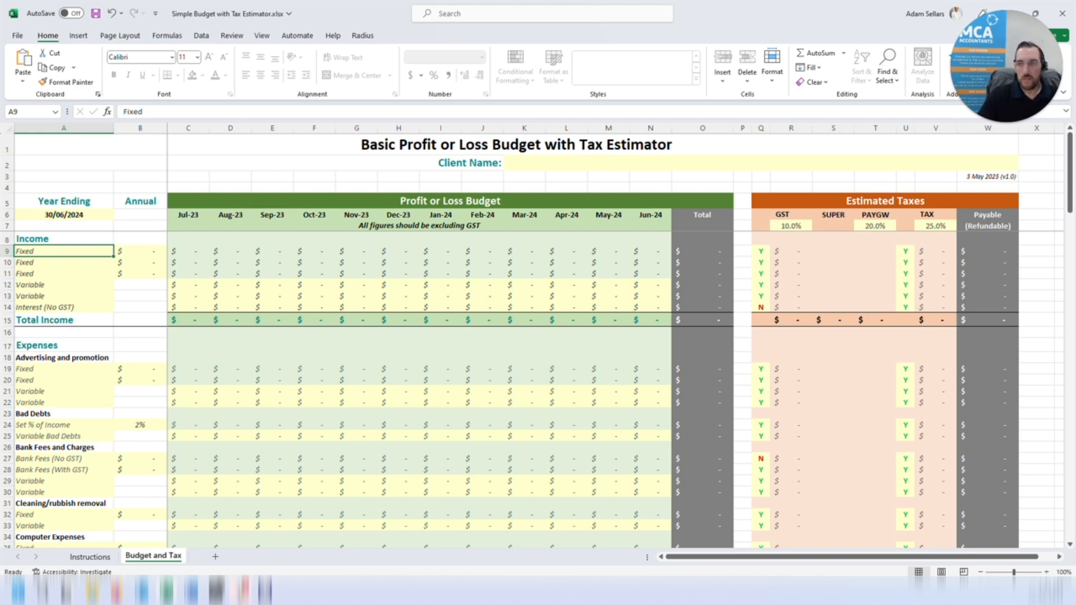
key("Down")
key("Down")
key("Down")
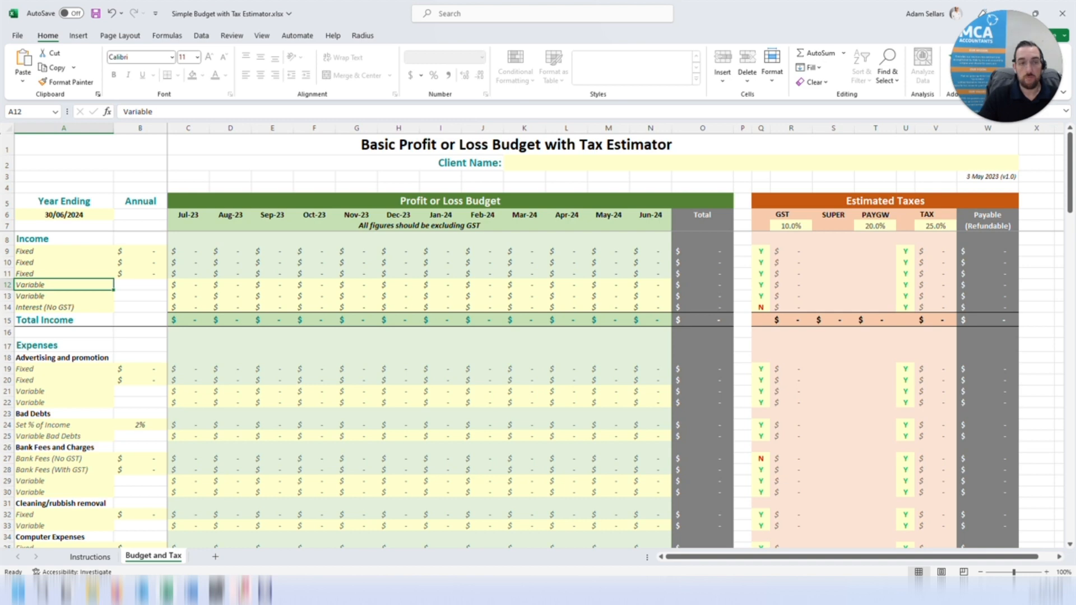
key("Up")
key("Up")
key("Up")
key("Right")
type("12,00")
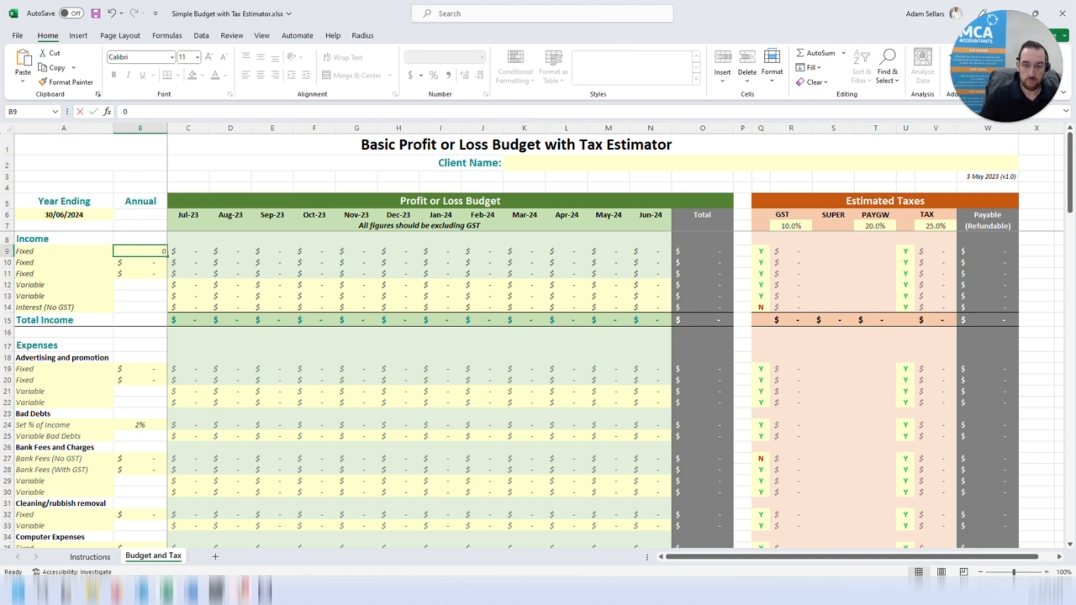
type("000")
key("Return")
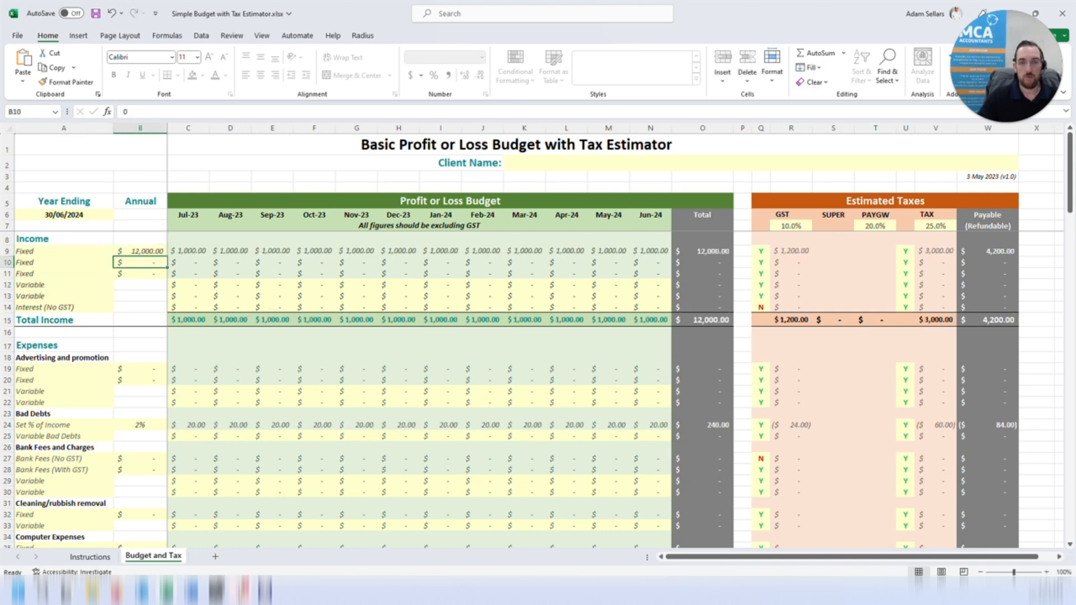
Enter 5000 for Jul-23 and 5000 for Nov-23 in the first Variable income row.
key("Up")
key("Right")
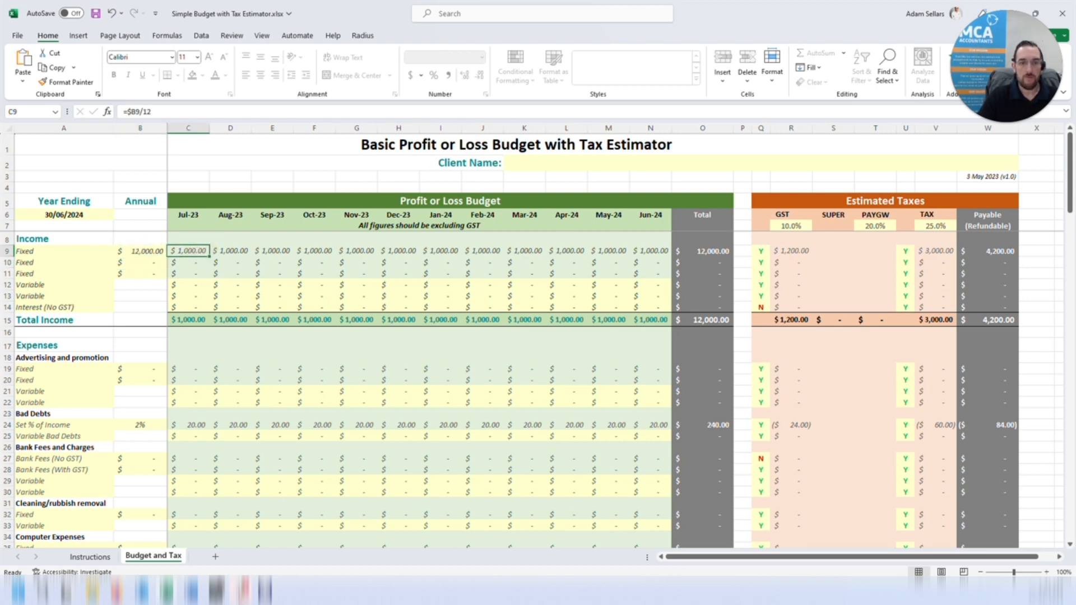
key("Down")
key("Down")
key("Down")
type("5000")
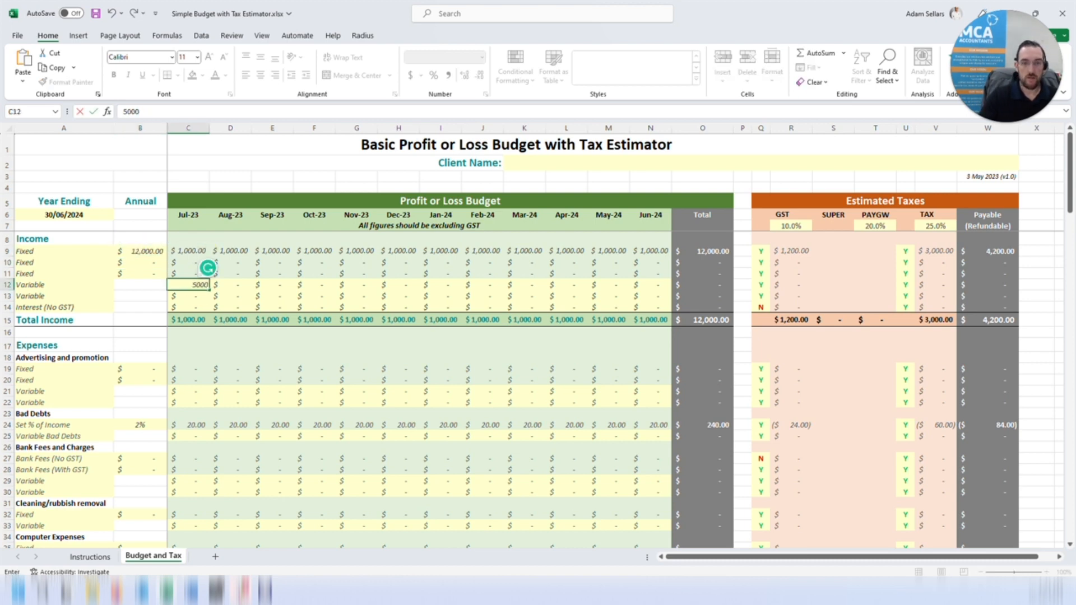
key("Right")
key("Right")
key("Right")
key("Right")
type("5000")
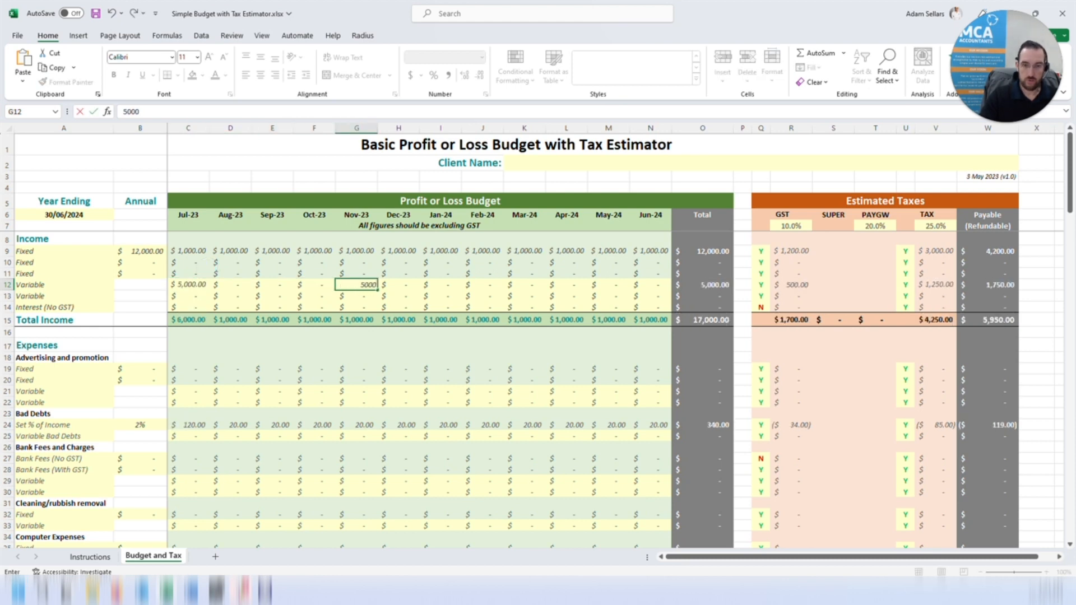
Enter 2000 for Jan-24 and 3000 for Apr-24 in the first Variable income row.
key("Right")
key("Right")
type("2000")
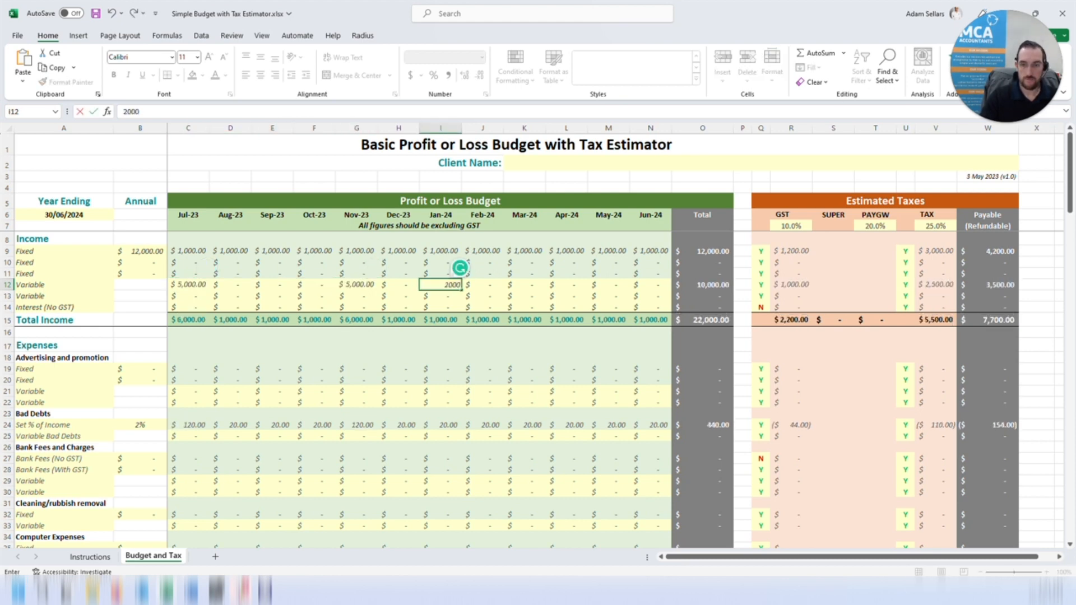
key("Right")
key("Right")
key("Right")
type("3000")
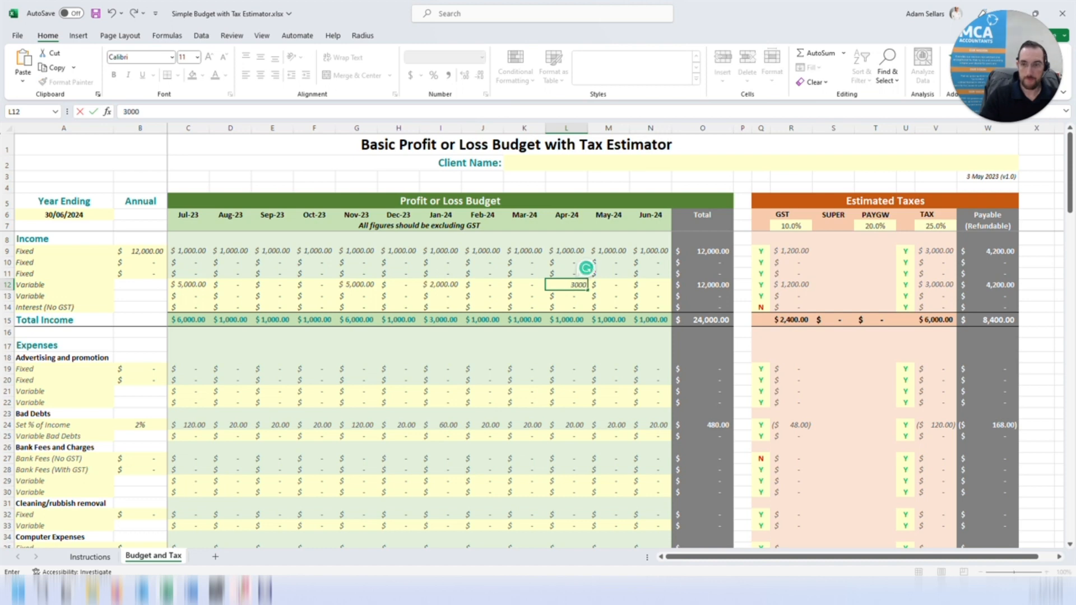
key("Return")
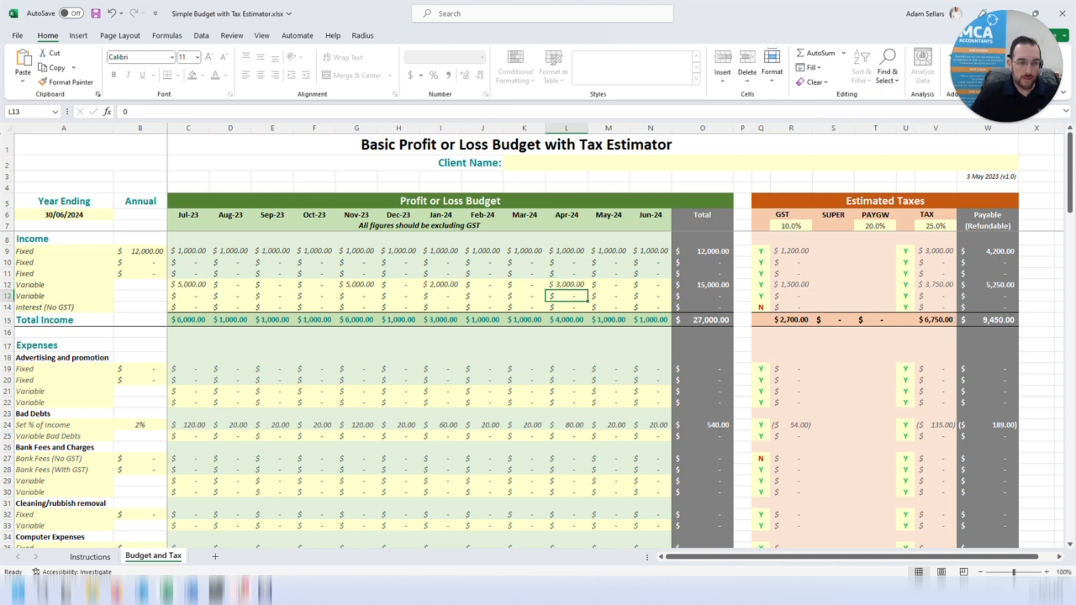
Examine the Fixed and Variable rows under Advertising and promotion in the Expenses section.
scroll(538, 387, "down", 2)
left_click(39, 303)
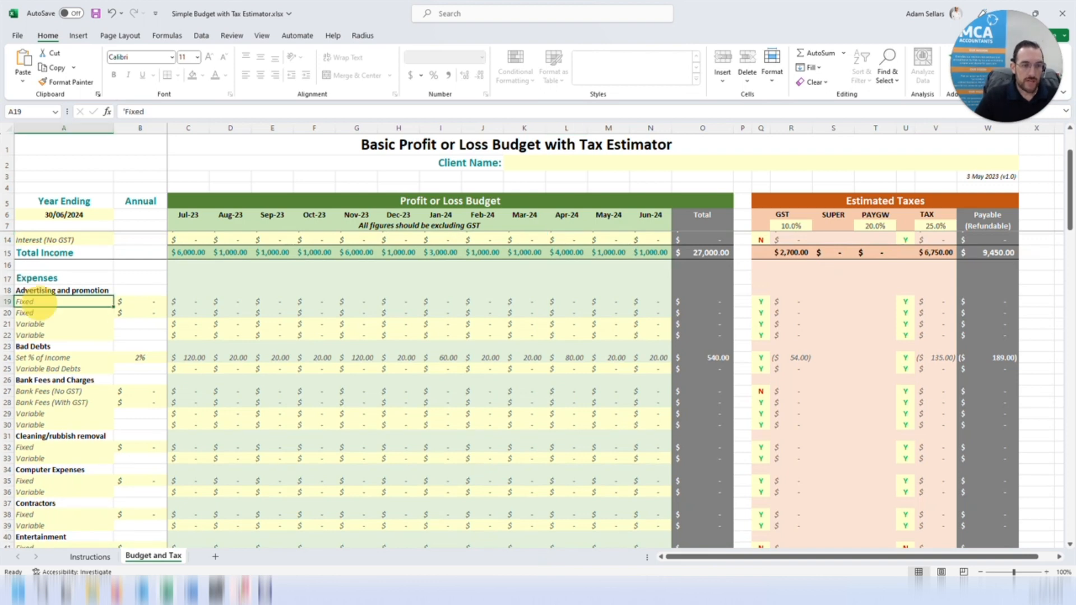
left_click(41, 325)
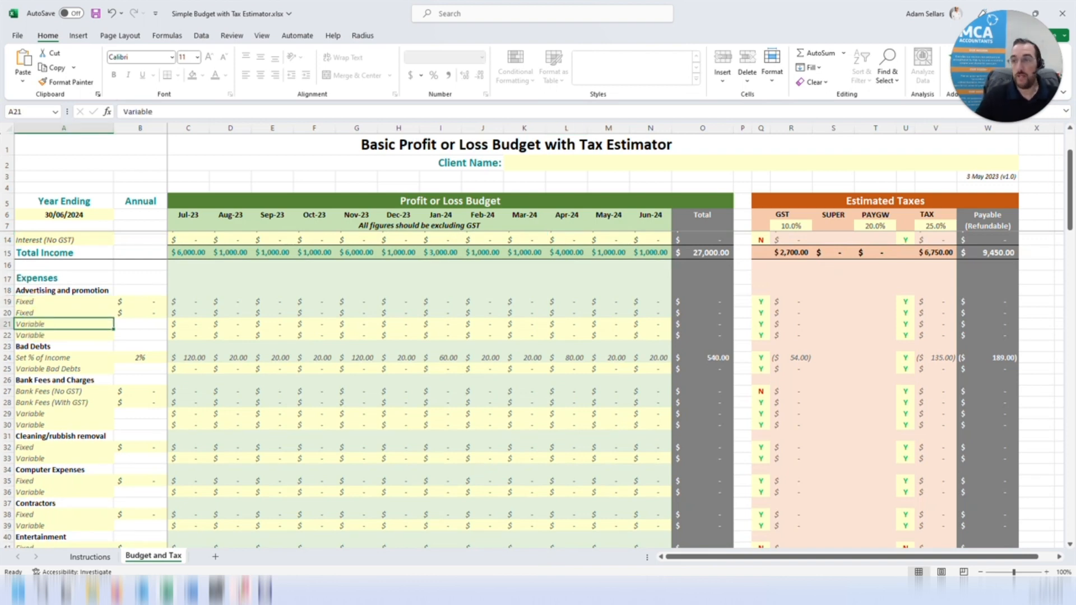
scroll(538, 387, "up", 2)
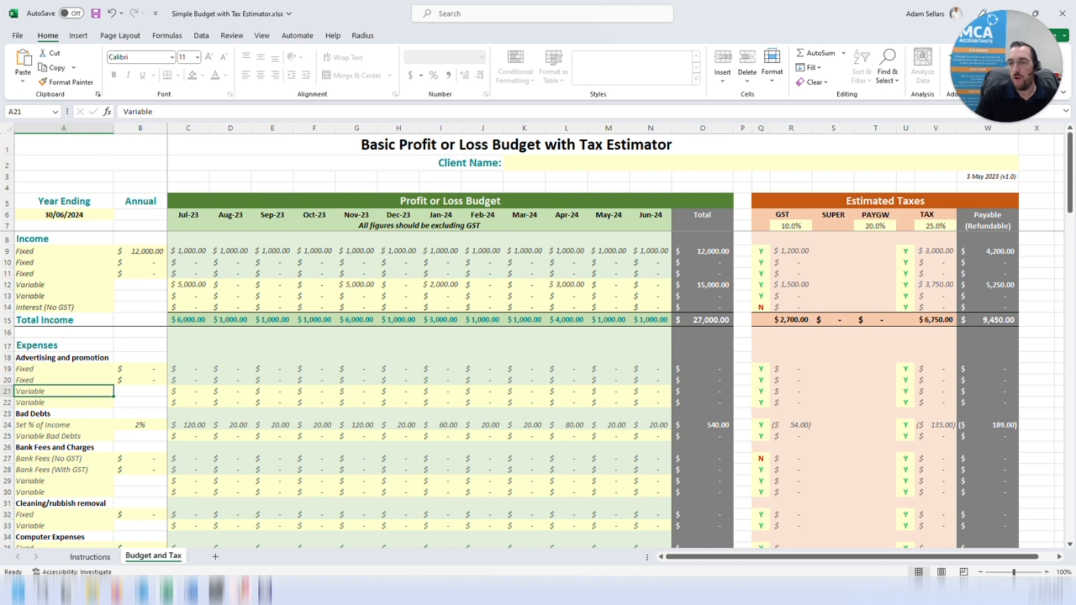
Try a GST rate of 15% in the Estimated Taxes section and restore it to 10%.
left_click(791, 226)
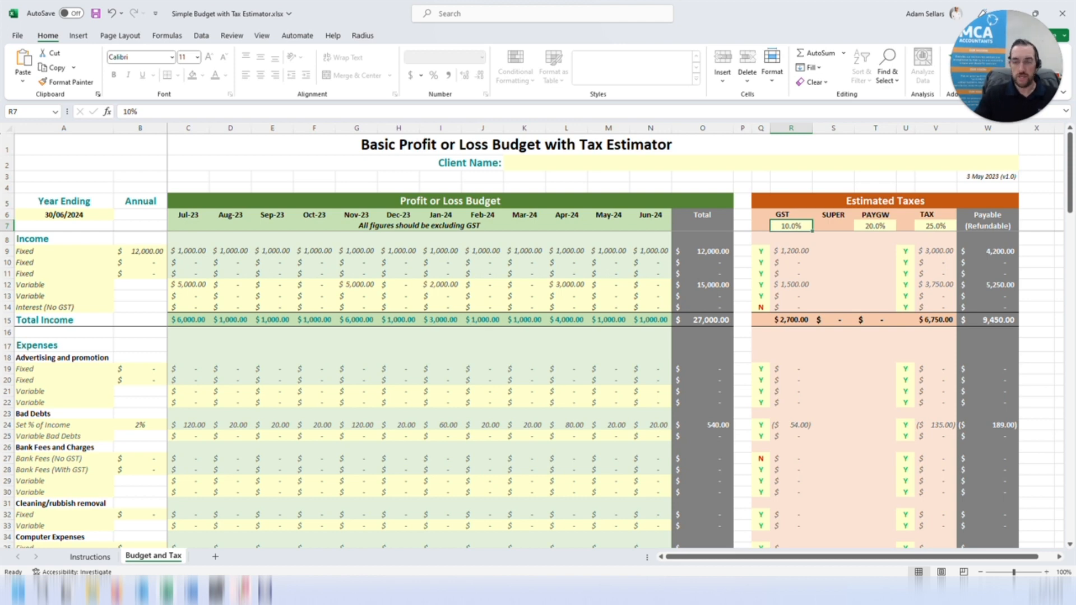
type("15")
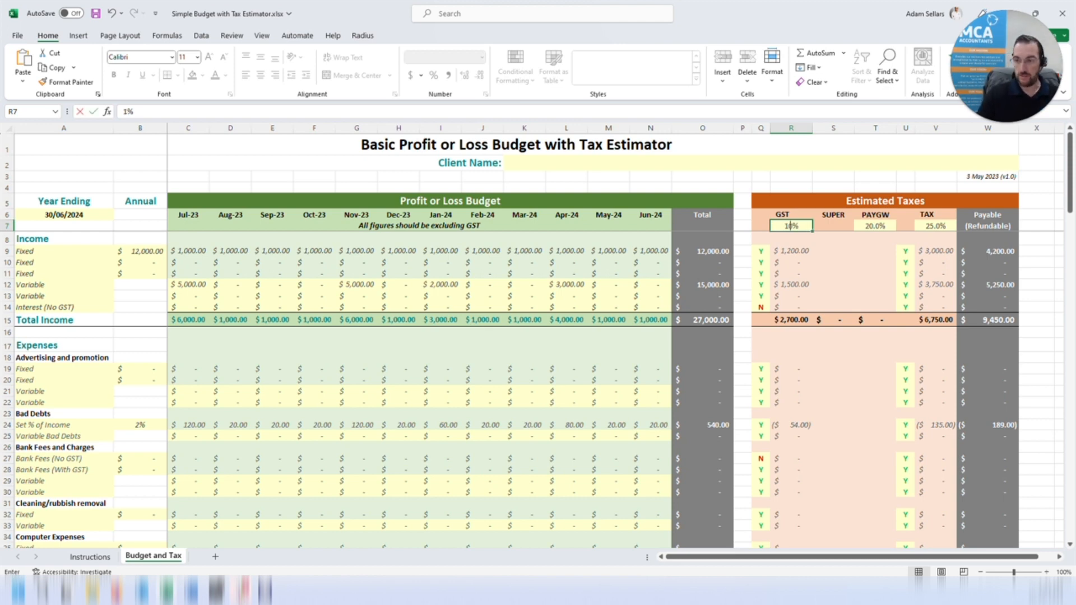
key("Return")
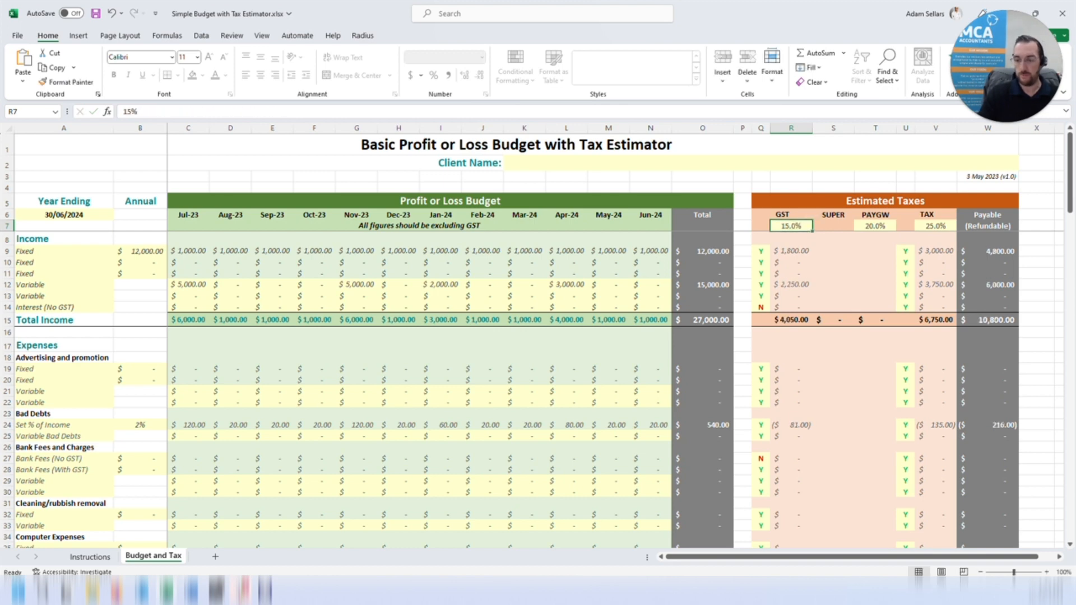
type("10")
key("Return")
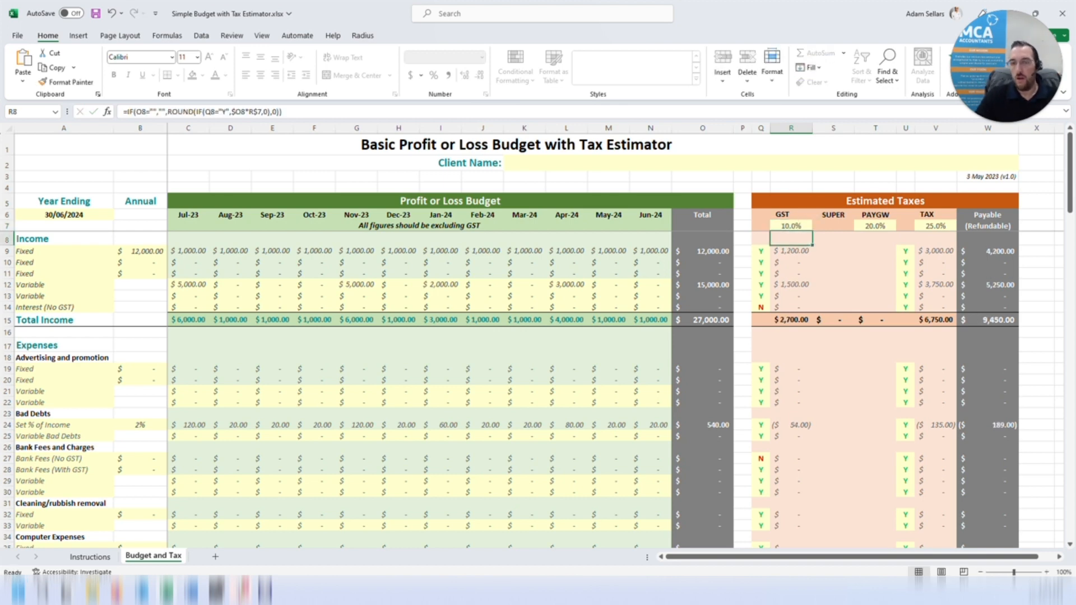
Examine the GST Y/N toggles of the Fixed income rows, including the available options, and the Interest (No GST) row.
left_click(761, 252)
left_click(761, 262)
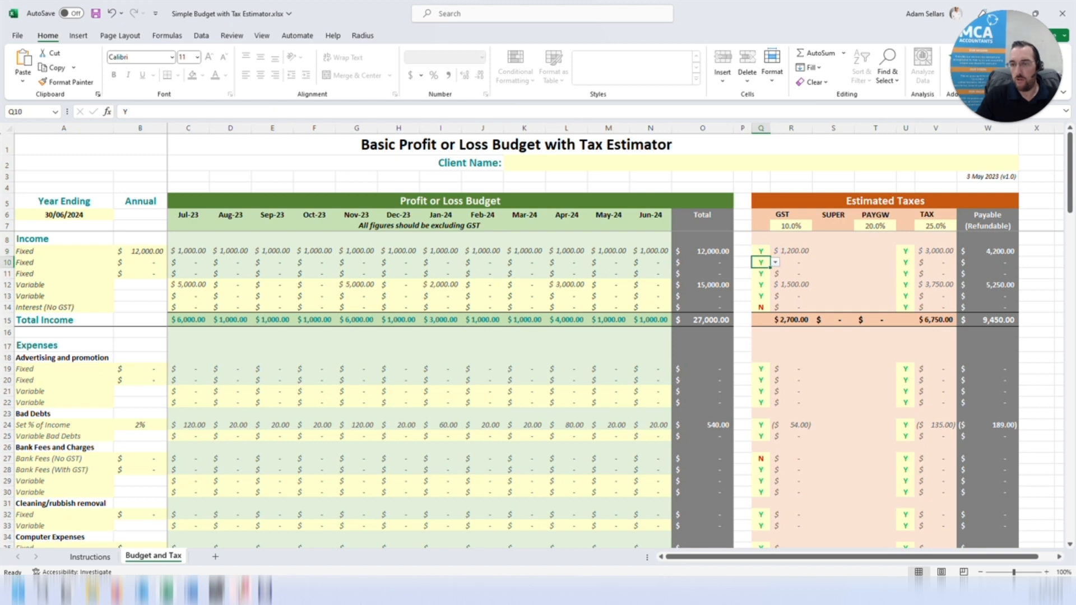
left_click(775, 262)
left_click(762, 271)
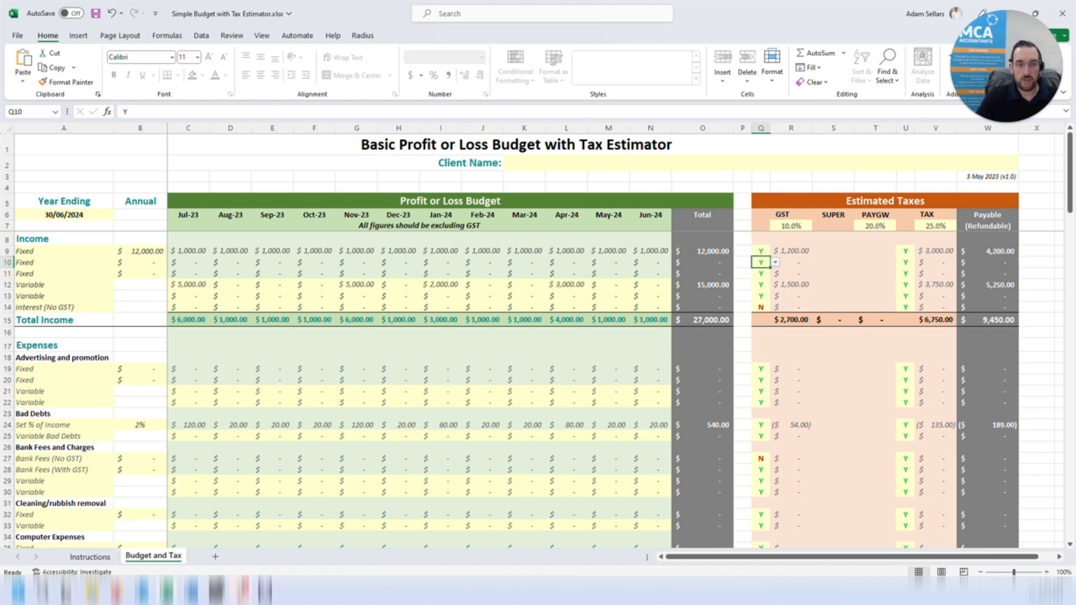
left_click(63, 251)
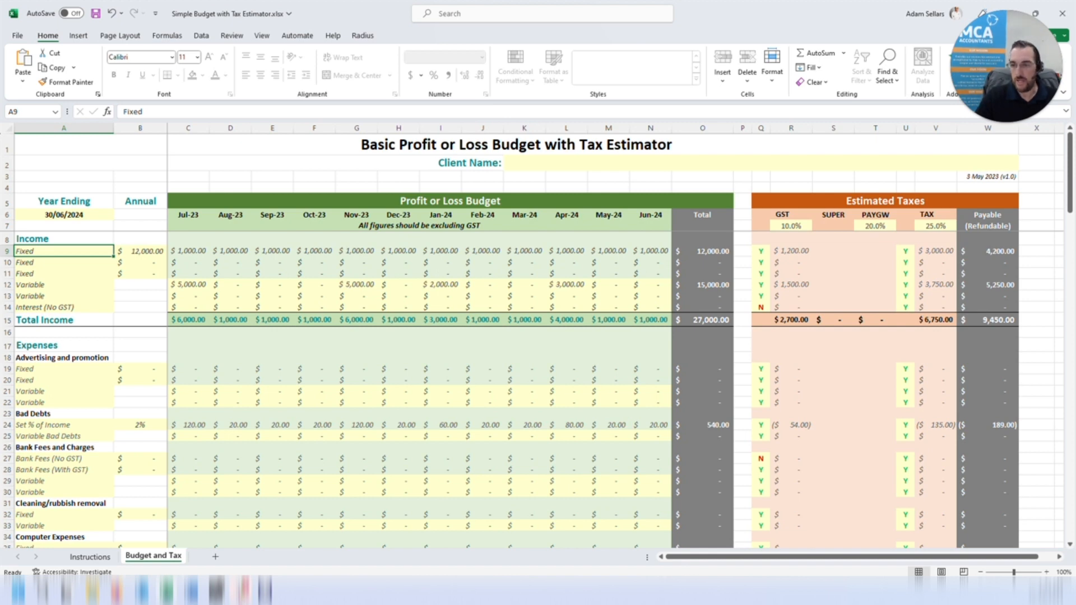
left_click(761, 251)
left_click(64, 307)
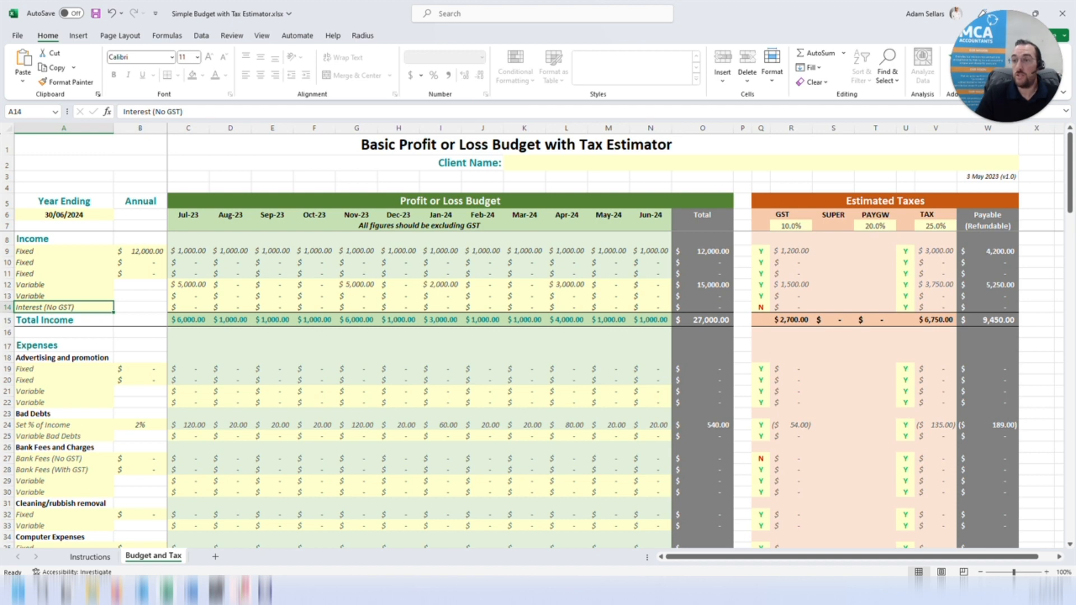
Examine the GST Y/N toggles of the Interest (No GST) row and the second Variable income row.
left_click(761, 307)
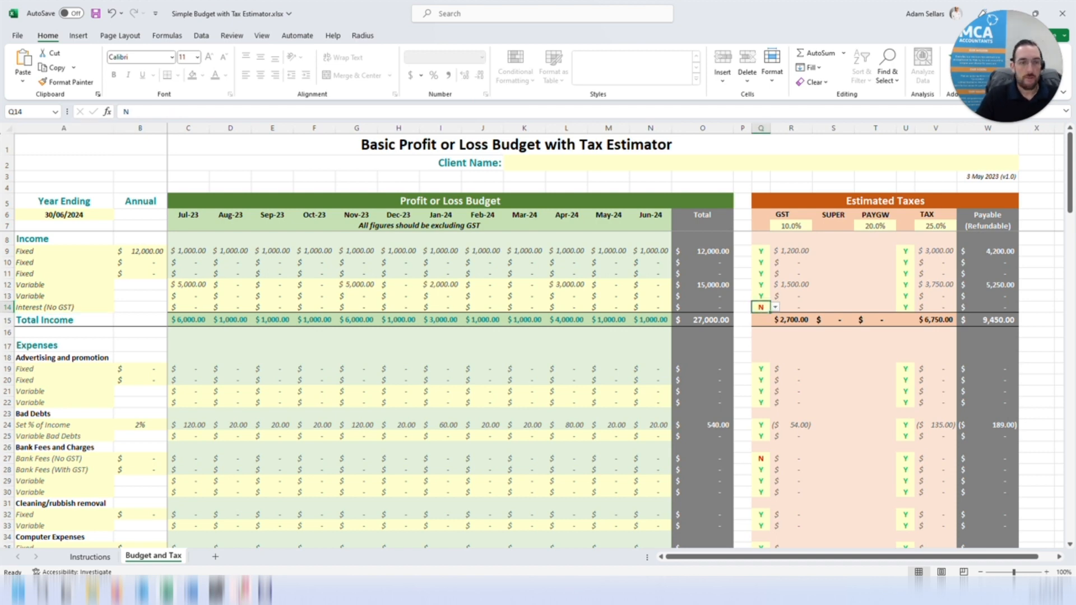
left_click(54, 296)
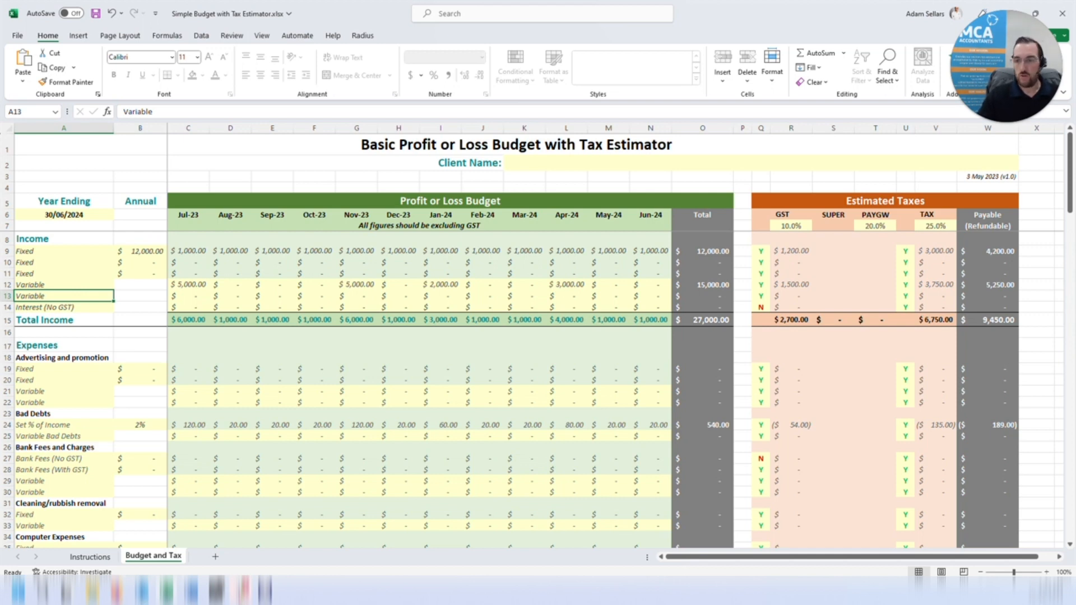
left_click(760, 295)
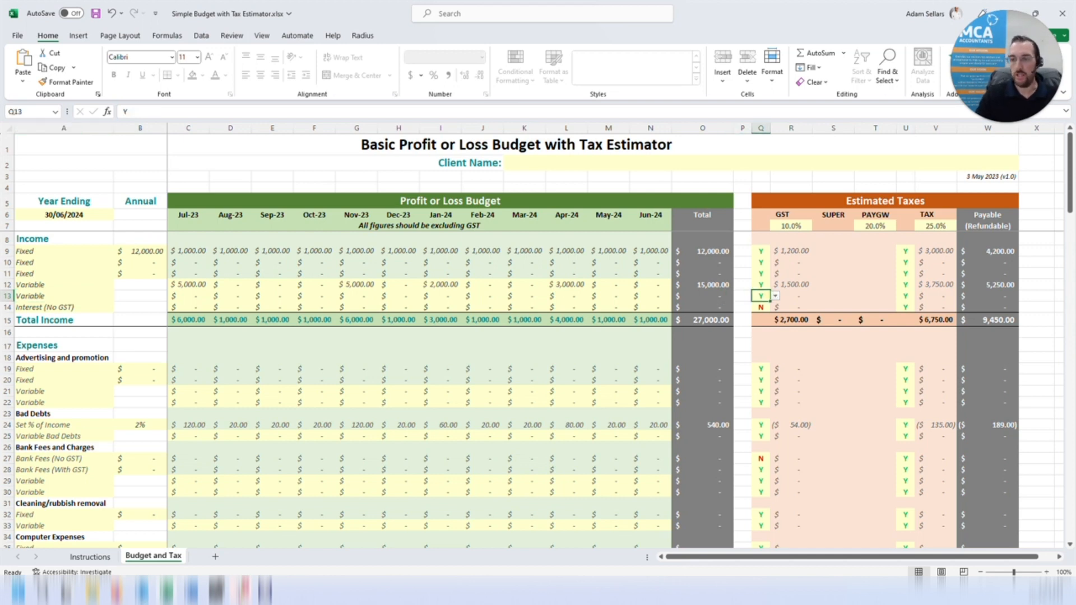
Enter an annual amount of 5000 in the first Fixed row under Advertising and promotion.
scroll(538, 392, "down", 3)
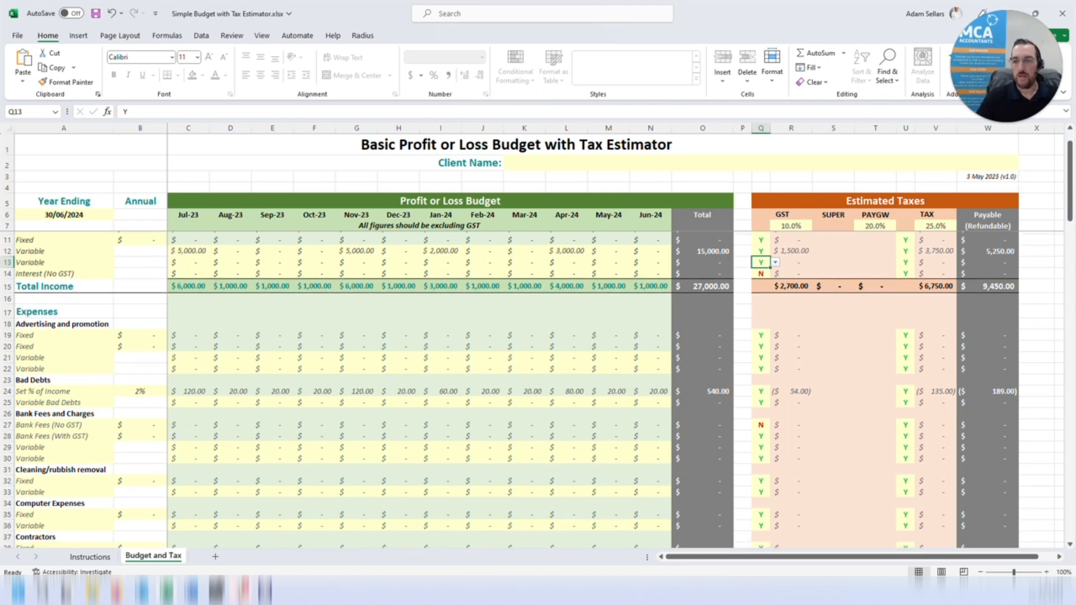
left_click(140, 268)
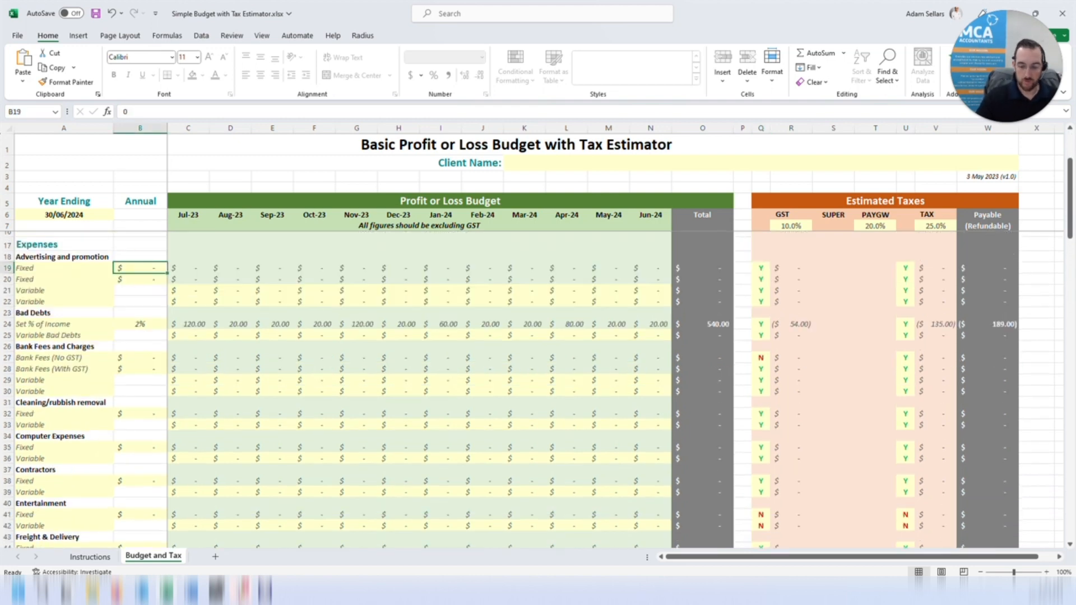
type("5000")
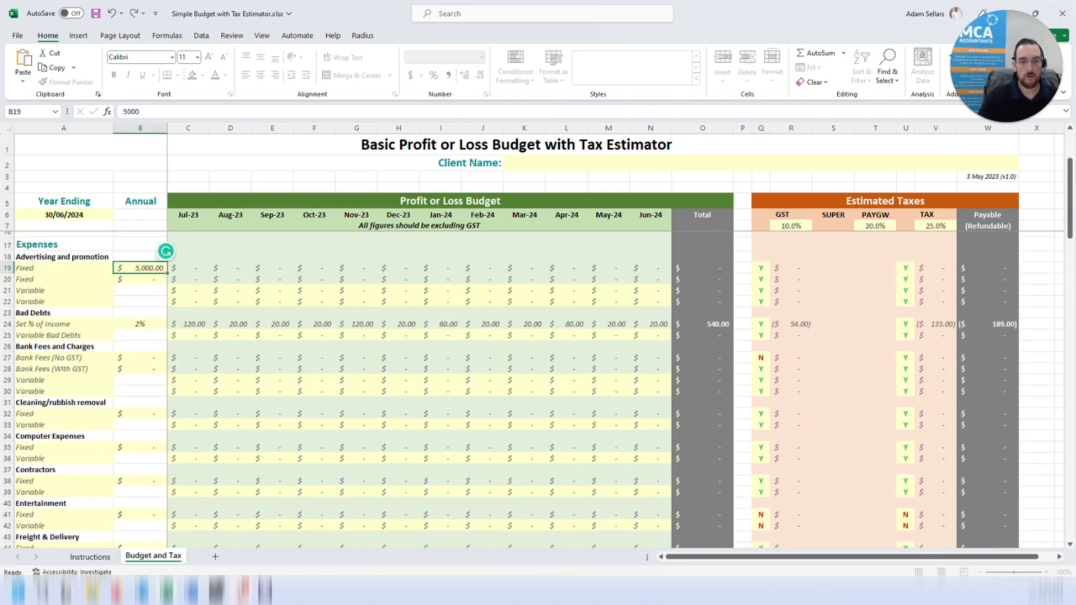
key("Return")
Enter 200 for Jul-23 and 600 for Dec-23 in the first Variable row under Advertising and promotion.
left_click(189, 290)
type("200")
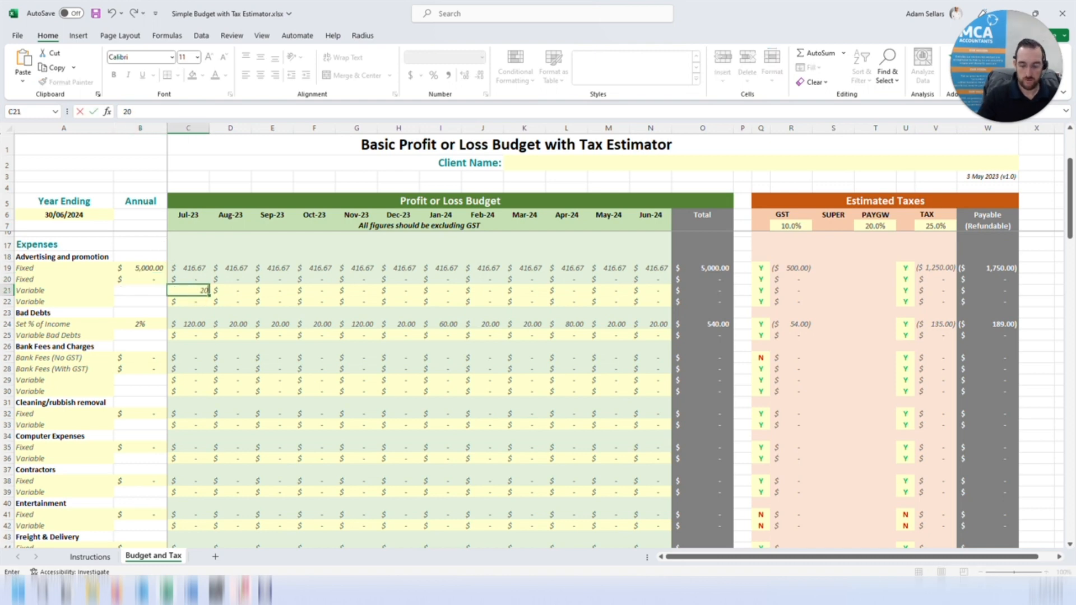
key("Right")
key("Right")
key("Right")
key("Right")
key("Right")
type("600")
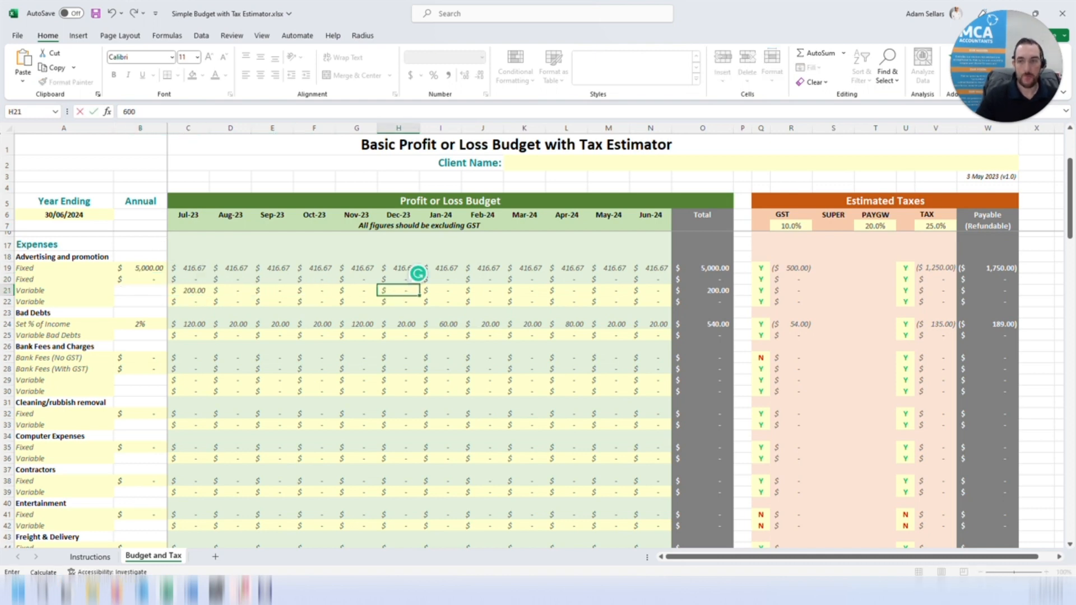
key("Left")
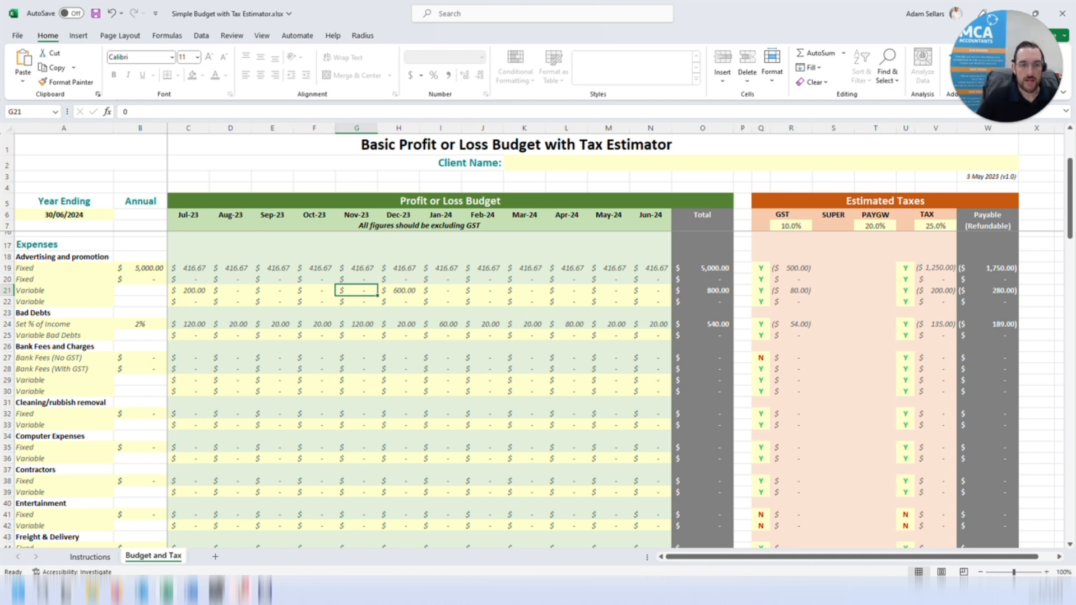
Examine the expense category headings from Advertising and promotion down to Workcover and the Other categories.
left_click(79, 258)
left_click(54, 313)
left_click(61, 347)
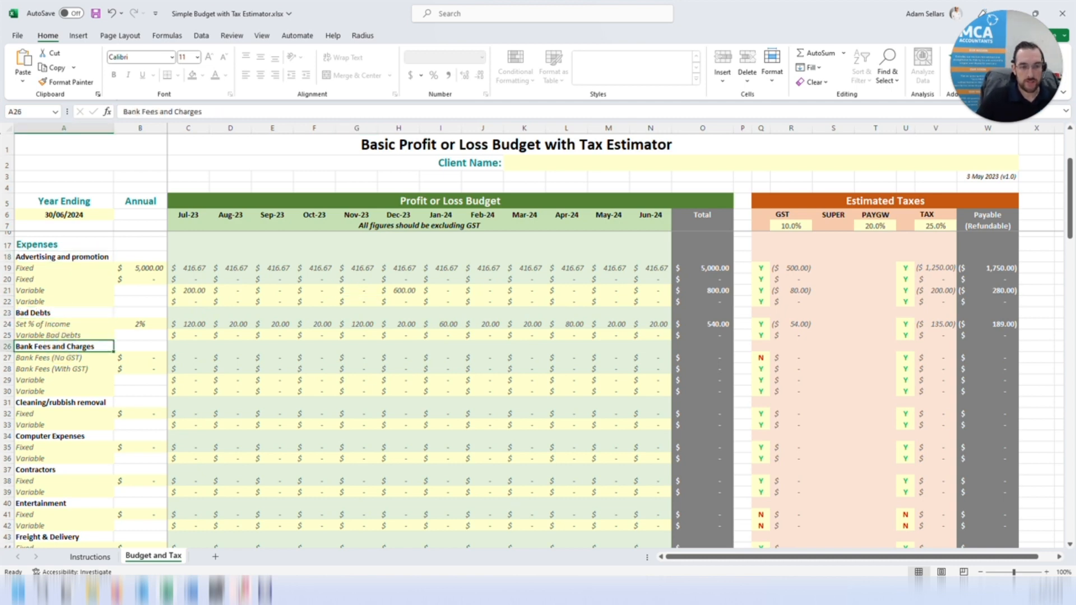
left_click(61, 403)
left_click(59, 439)
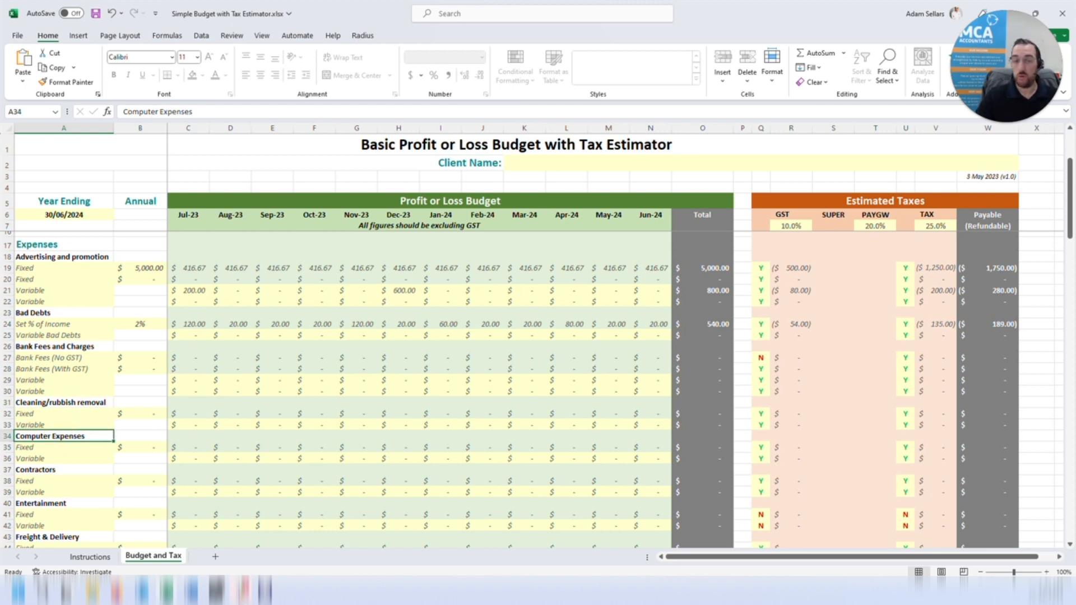
scroll(538, 386, "down", 17)
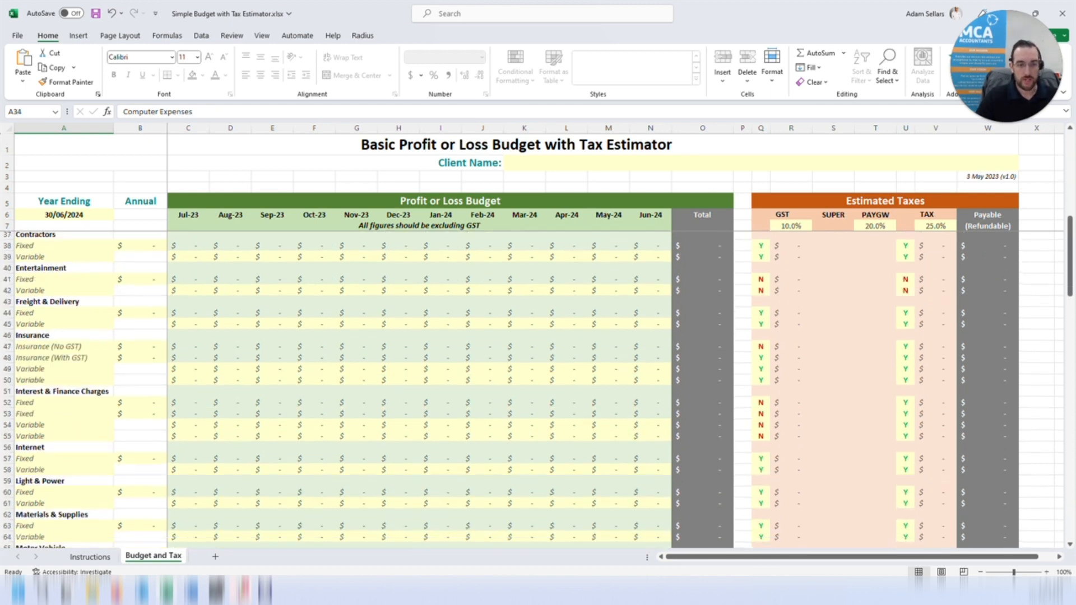
scroll(538, 387, "down", 19)
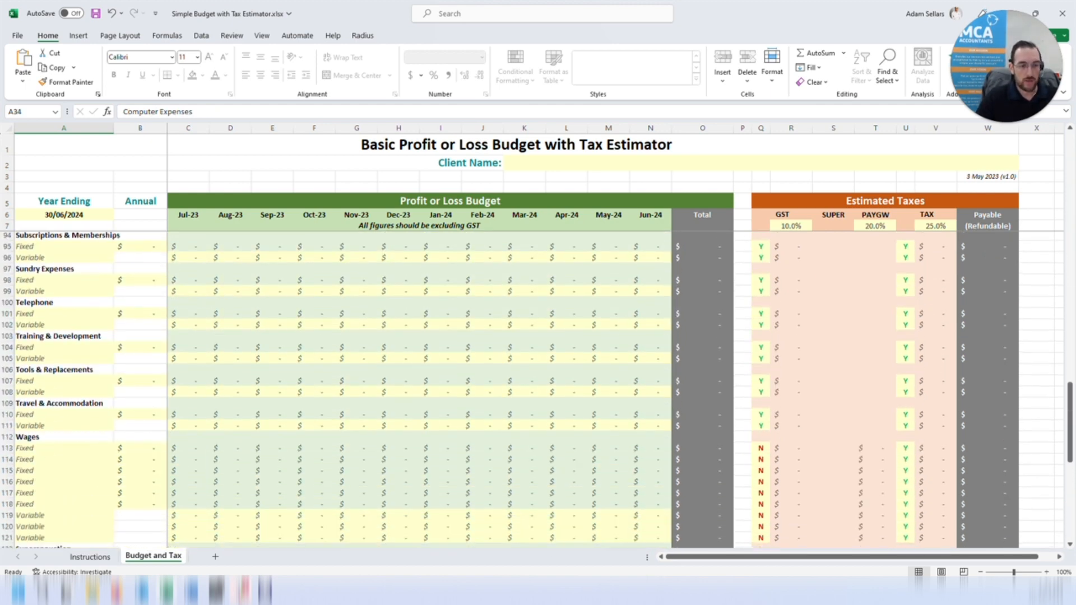
scroll(538, 386, "down", 1)
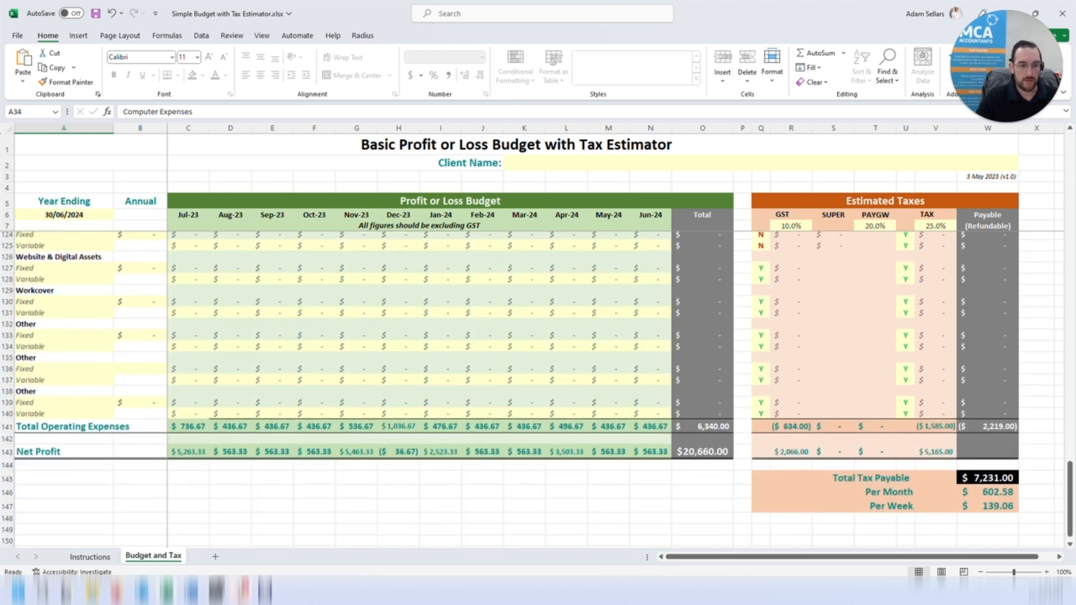
left_click(46, 290)
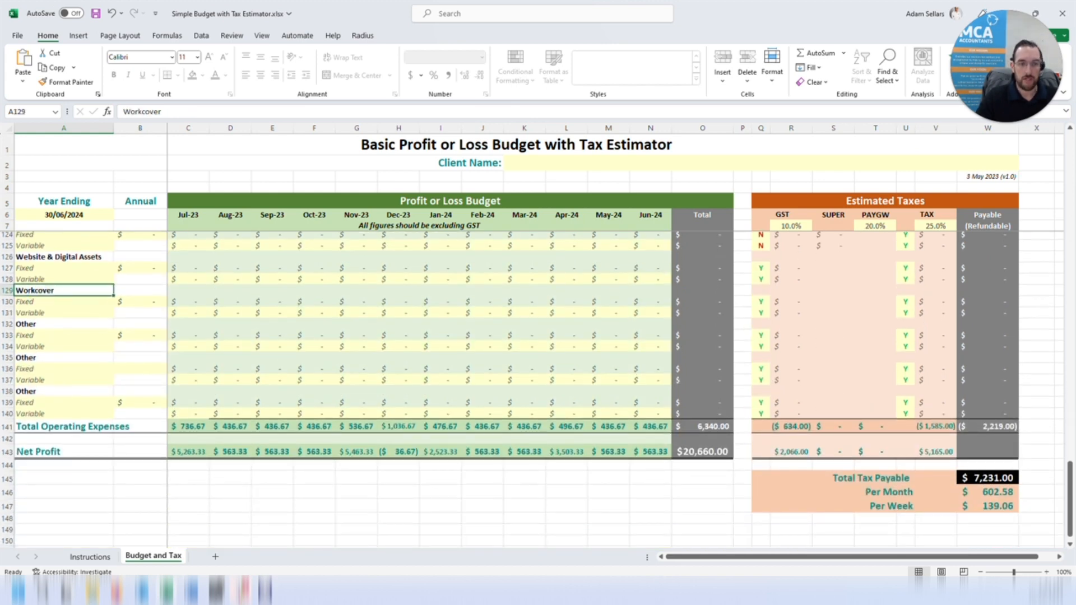
double_click(56, 257)
left_click(71, 289)
scroll(71, 290, "up", 5)
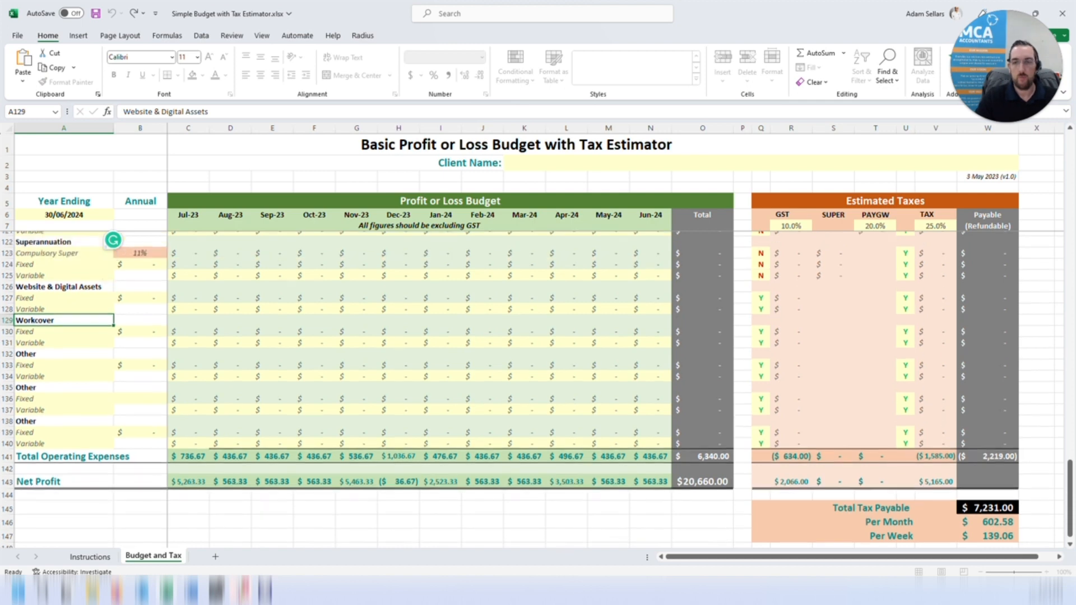
scroll(538, 387, "up", 9)
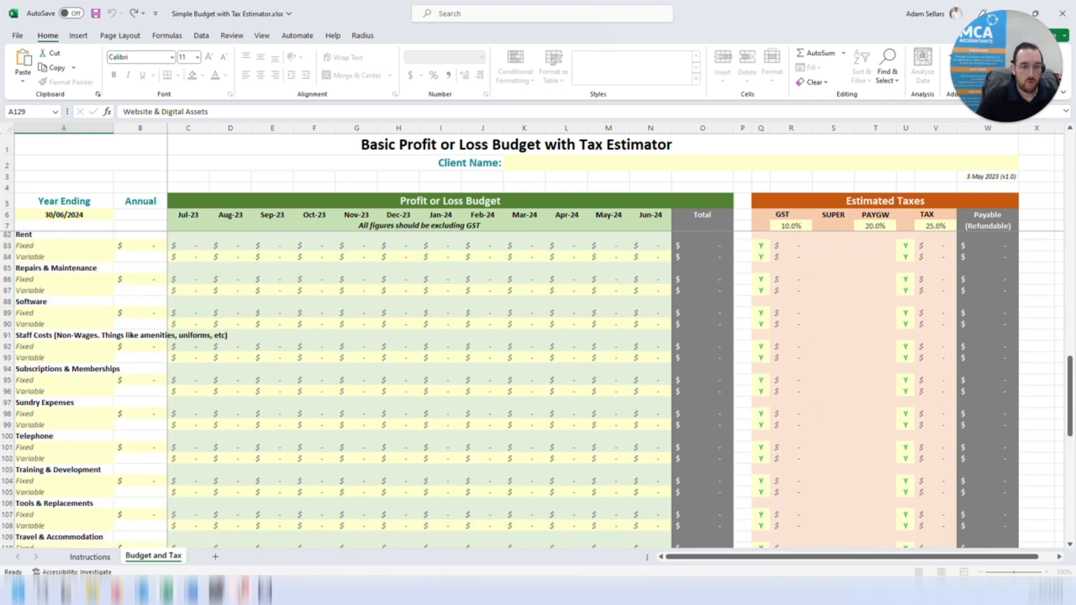
Examine the Wages section and its Fixed and Variable rows.
scroll(538, 387, "down", 6)
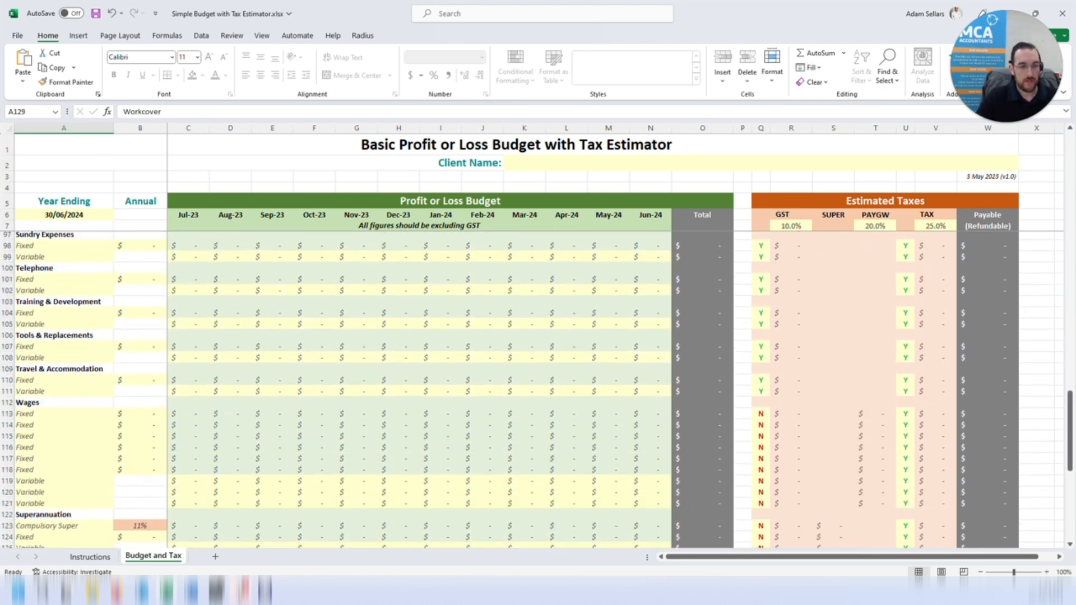
left_click(33, 368)
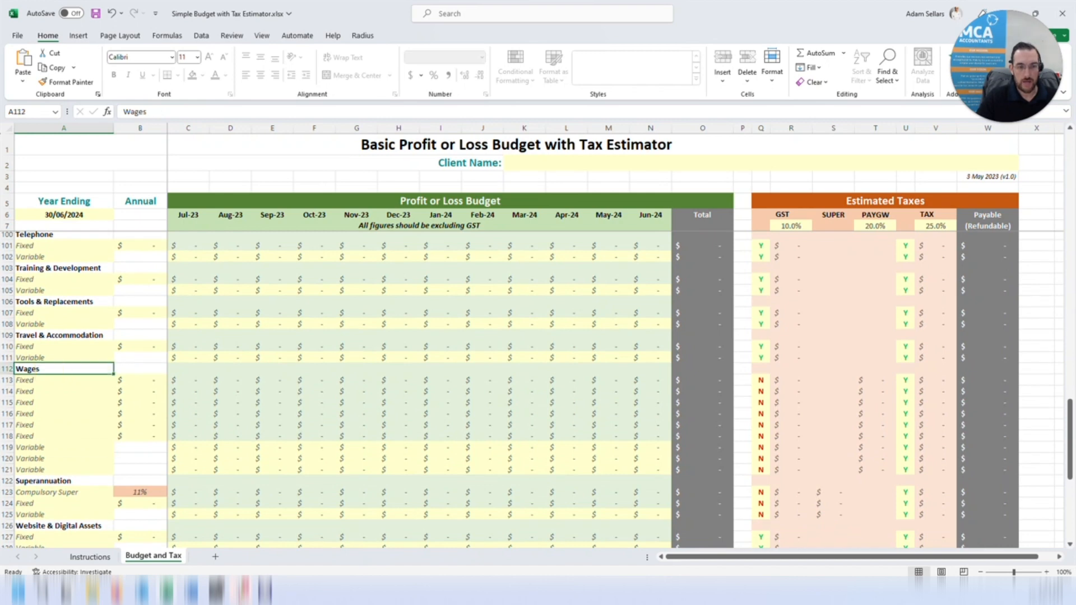
left_click_drag(34, 380, 49, 463)
left_click(54, 380)
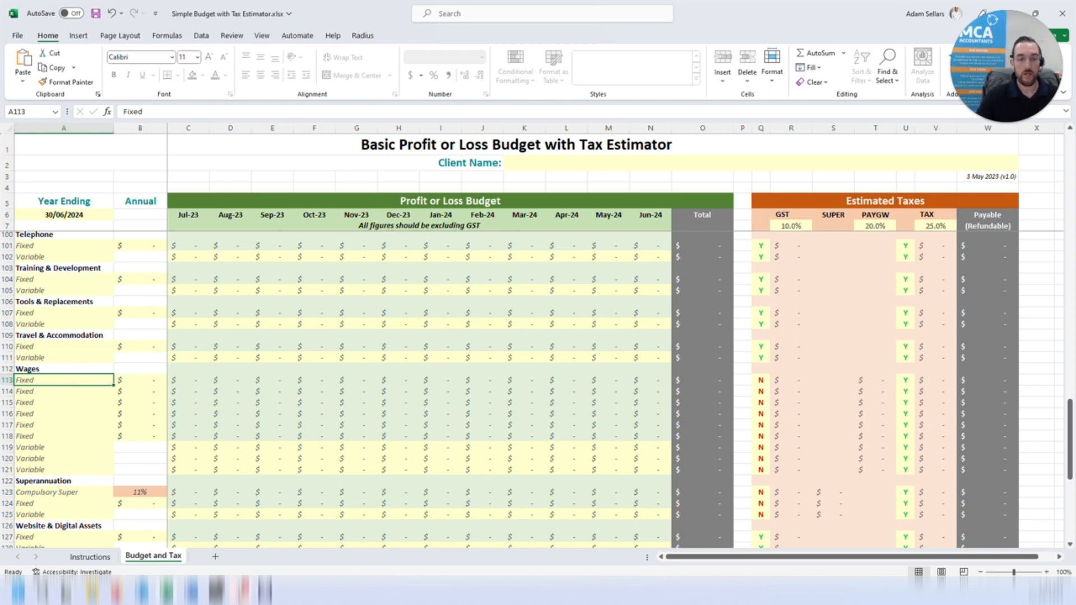
Try a Set % of Income rate of 5% under Bad Debts.
scroll(537, 390, "up", 15)
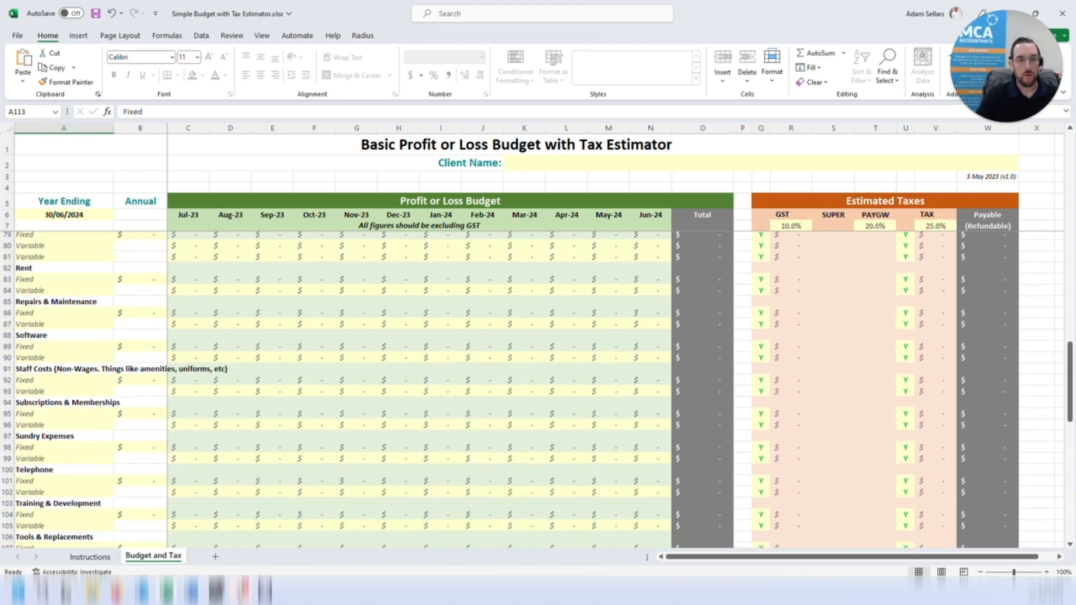
scroll(537, 390, "up", 16)
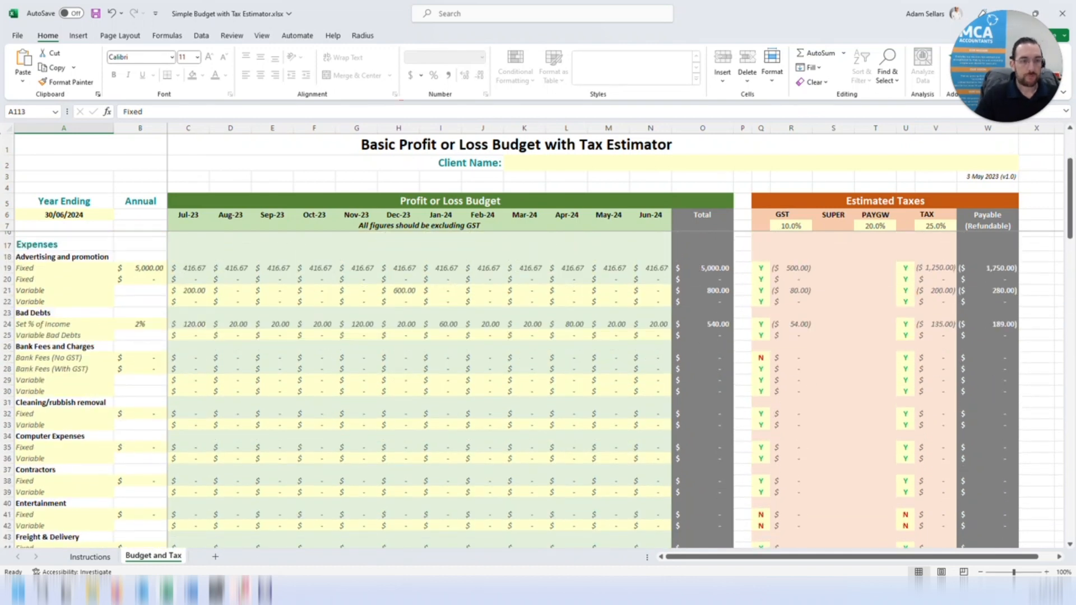
left_click(140, 325)
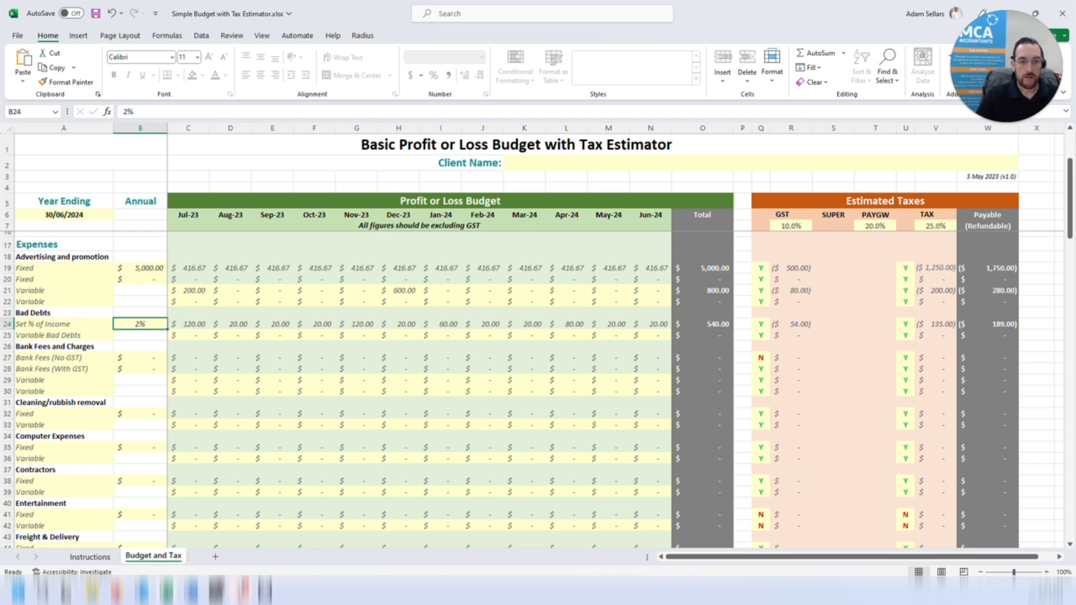
type("5")
key("Return")
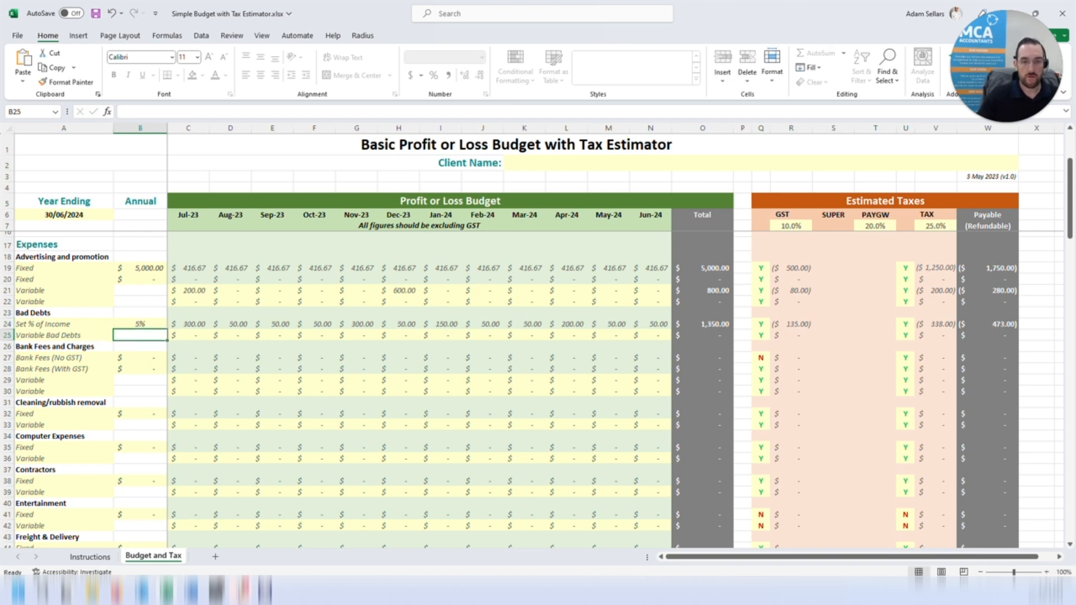
Compare the Jul-23 Bad Debts formula with the Jul-23 Total Income it is calculated from.
left_click(188, 324)
scroll(188, 324, "up", 3)
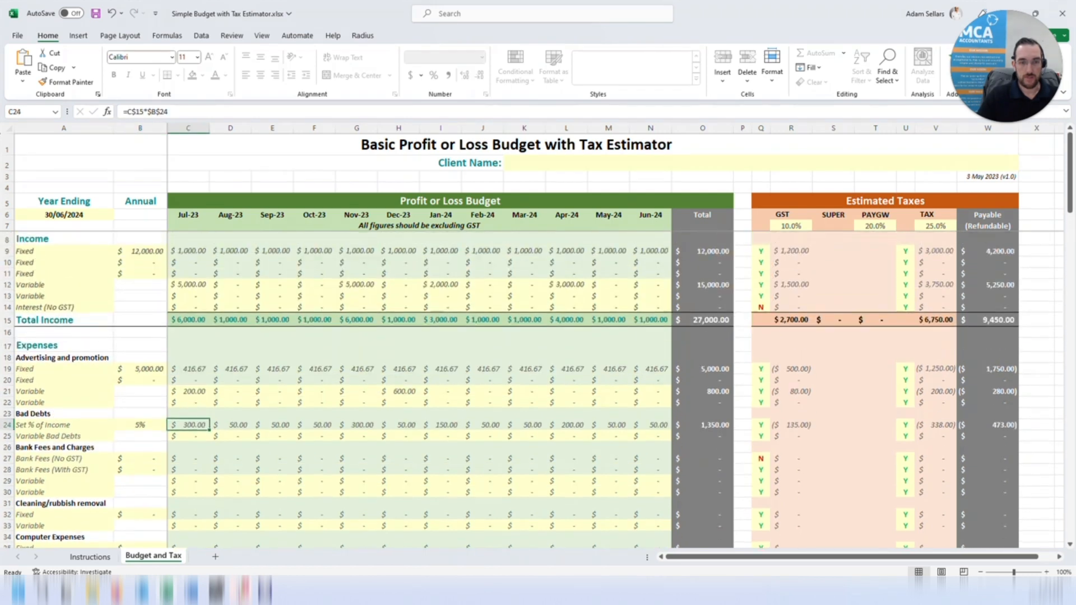
left_click(189, 320)
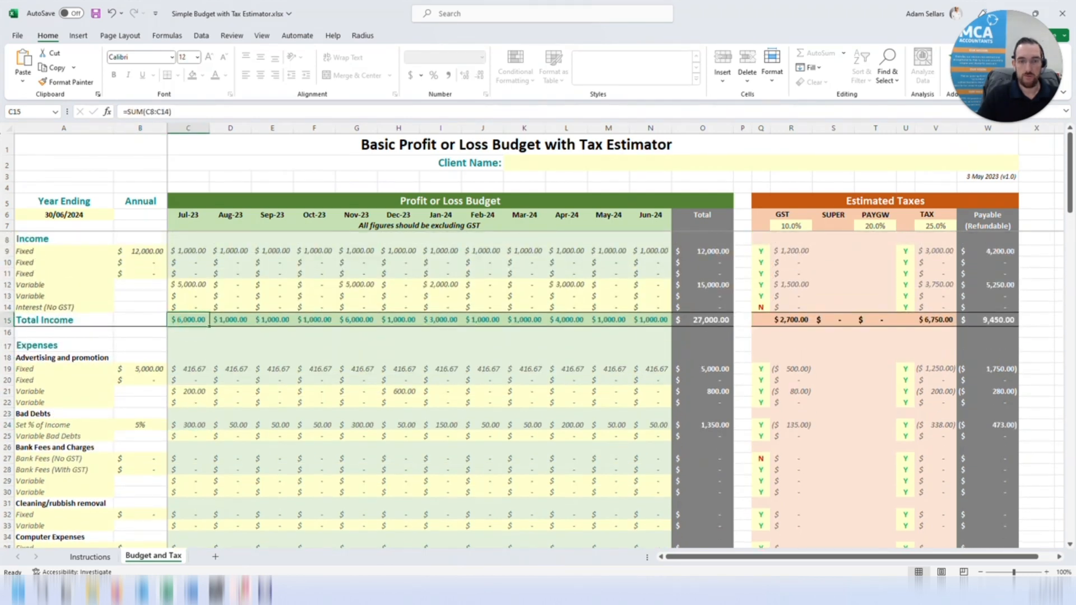
left_click(188, 425)
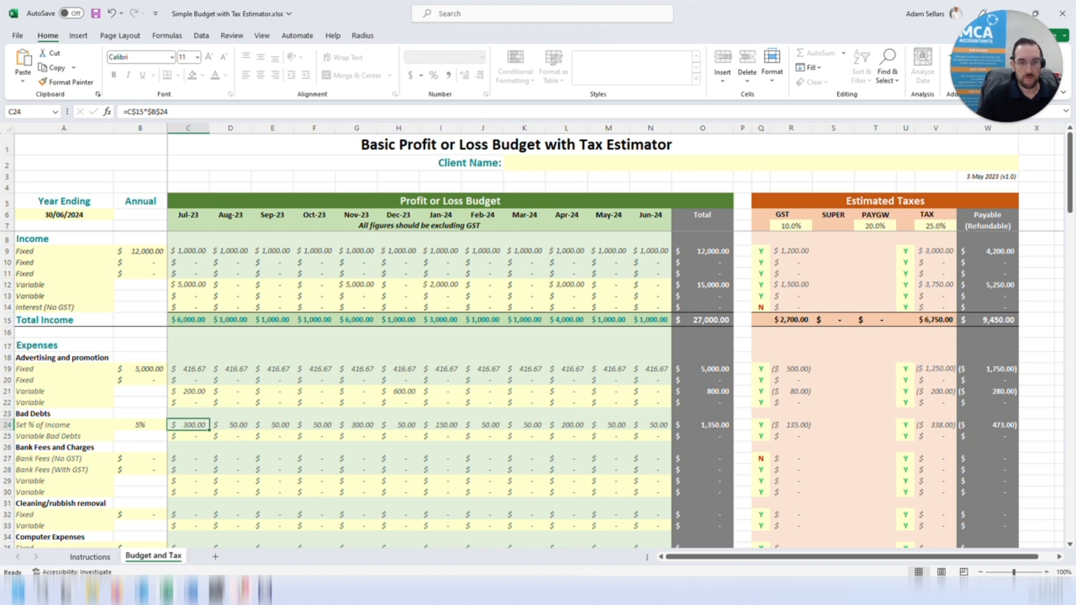
left_click(188, 320)
key("Down")
key("Down")
key("Down")
key("Down")
key("Down")
key("Down")
key("Down")
key("Down")
key("Down")
Restore the Set % of Income rate under Bad Debts to 2%.
left_click(145, 427)
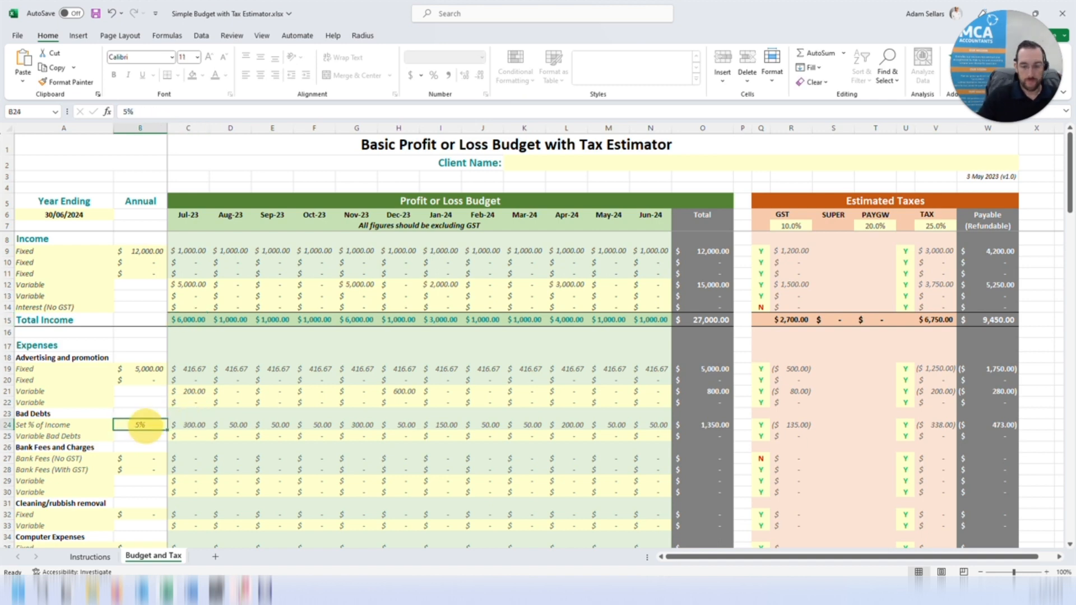
type("2")
key("Return")
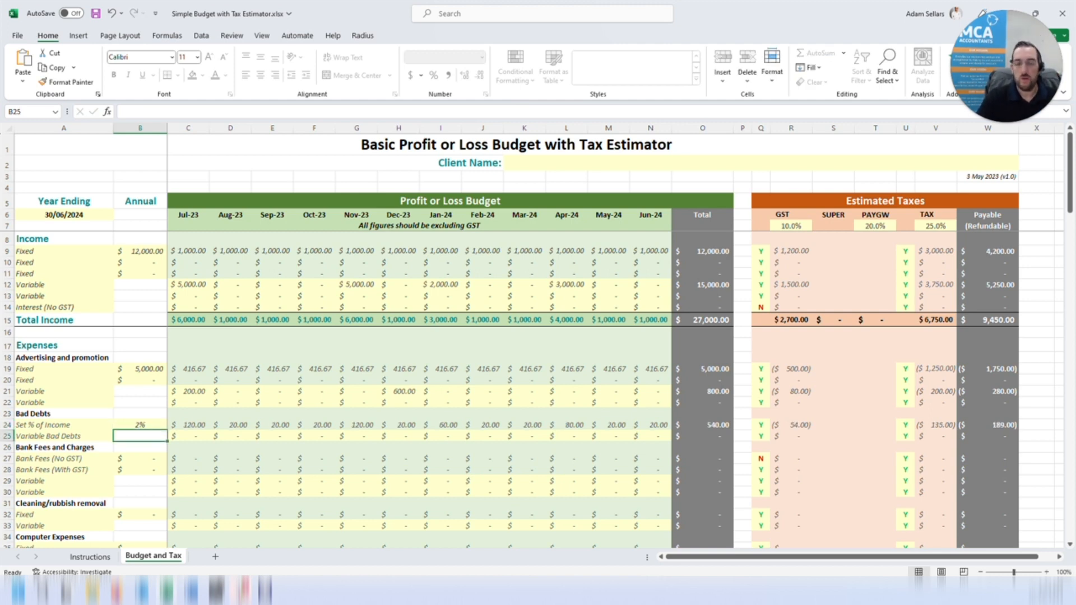
Compare the Bank Fees (No GST) and Bank Fees (With GST) rows under Bank Fees and Charges.
scroll(505, 392, "down", 2)
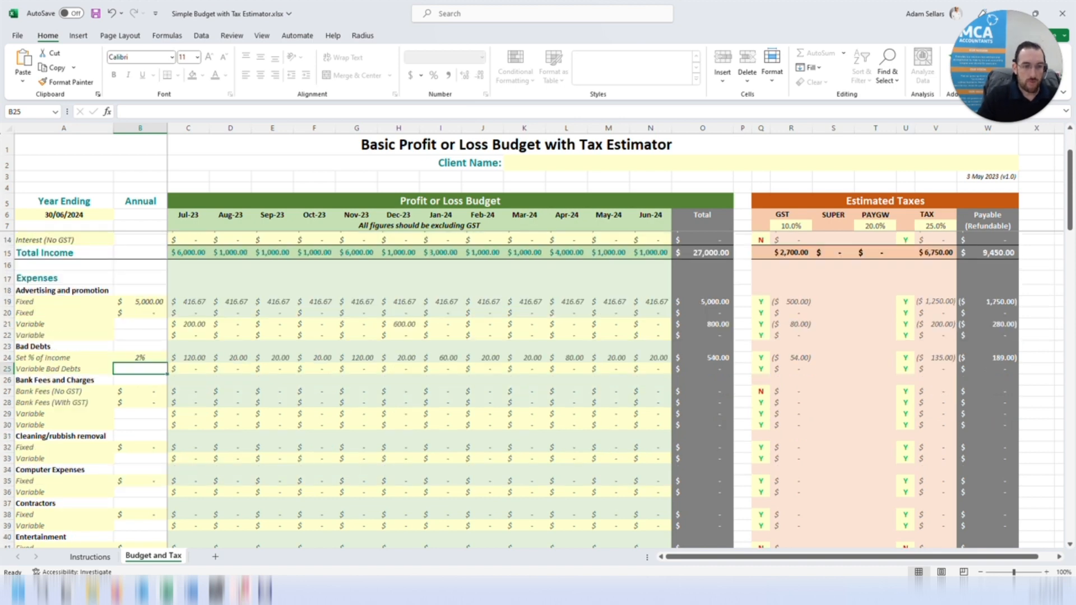
left_click(79, 391)
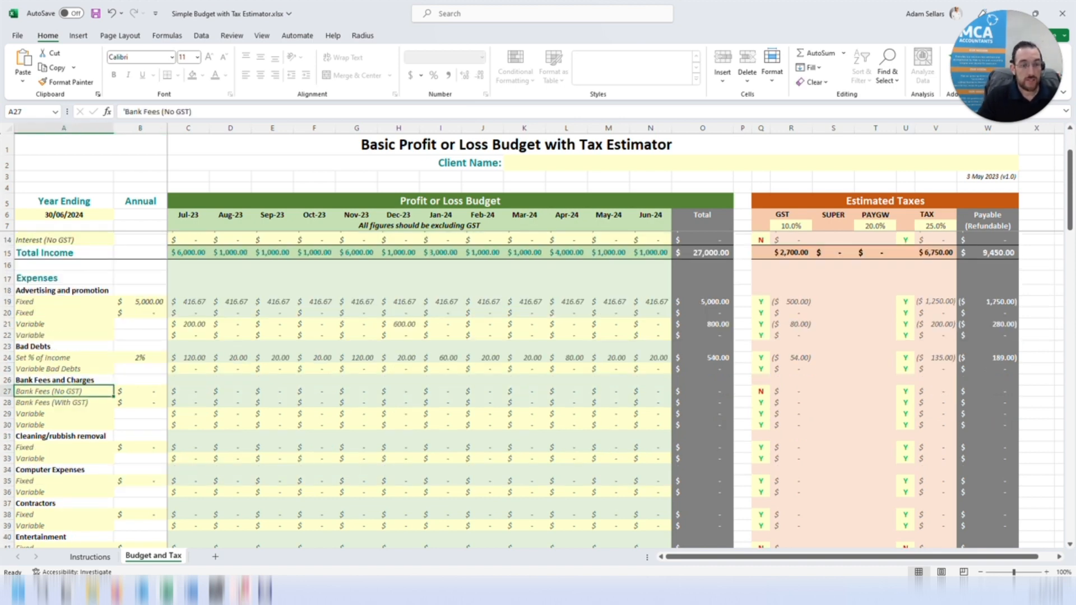
left_click(87, 403)
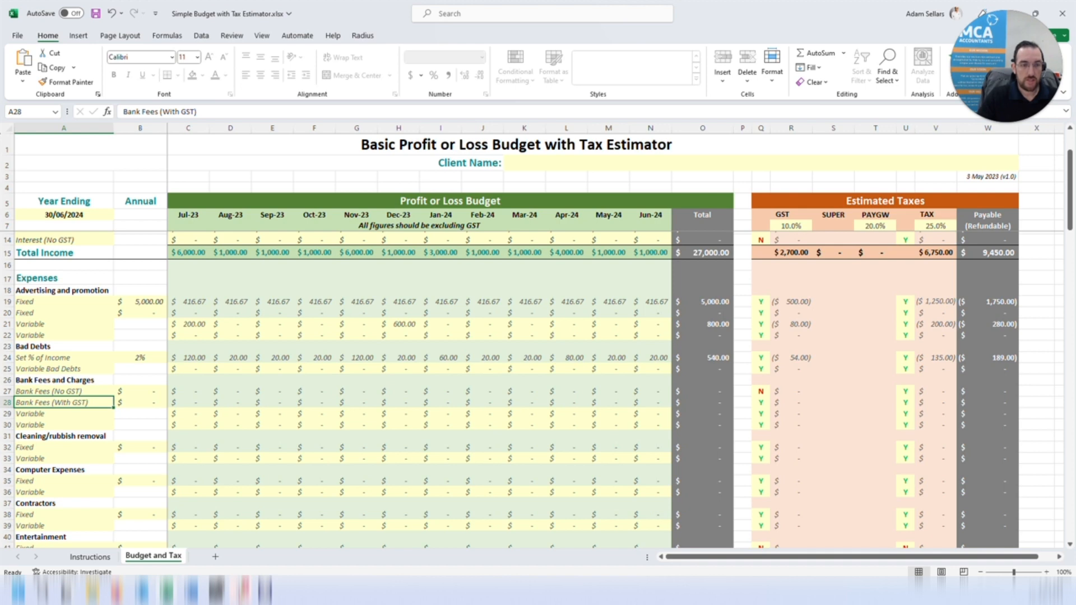
left_click(92, 391)
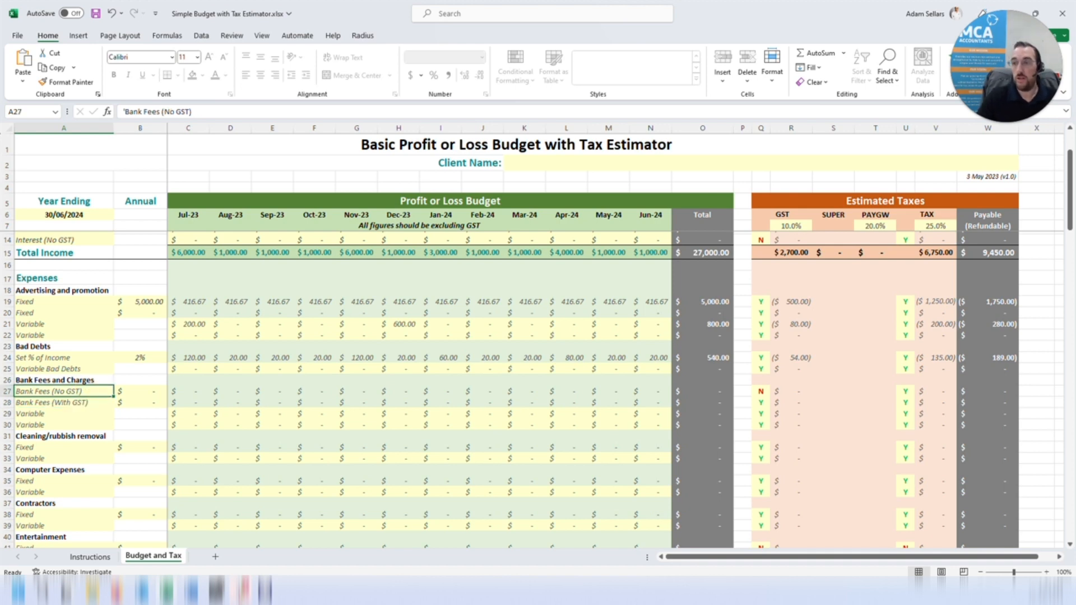
left_click(89, 401)
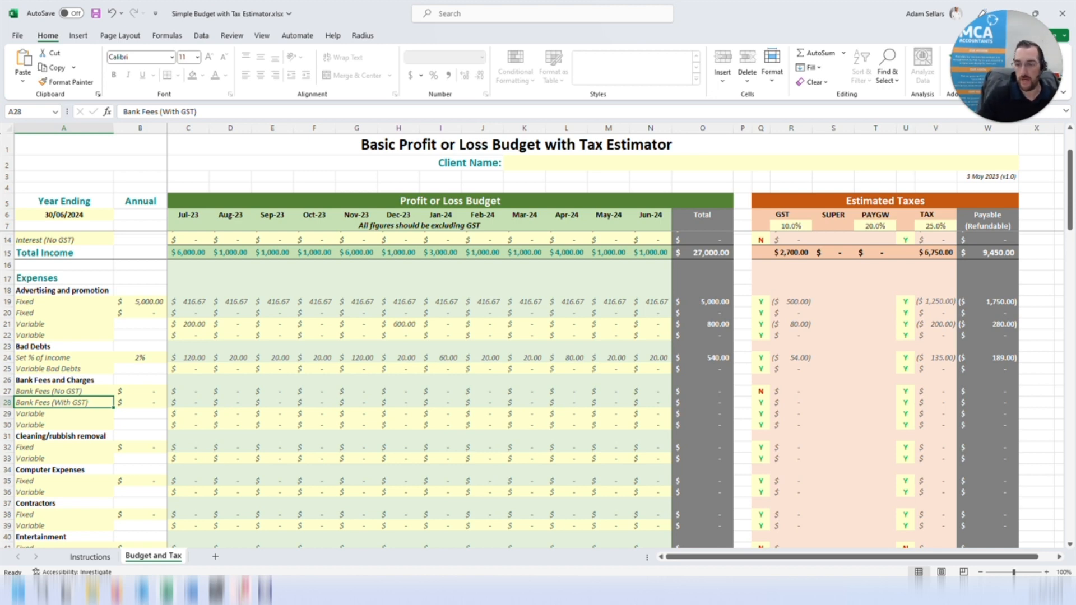
Try a GST flag of Y for the Bank Fees (No GST) row and return it to N.
left_click(760, 391)
left_click(776, 392)
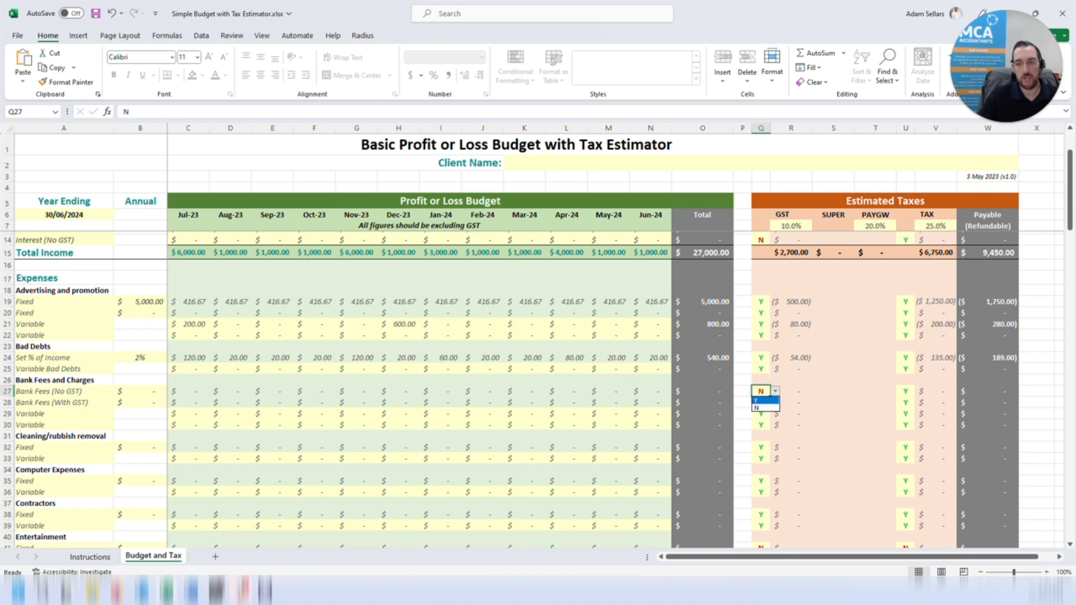
left_click(763, 400)
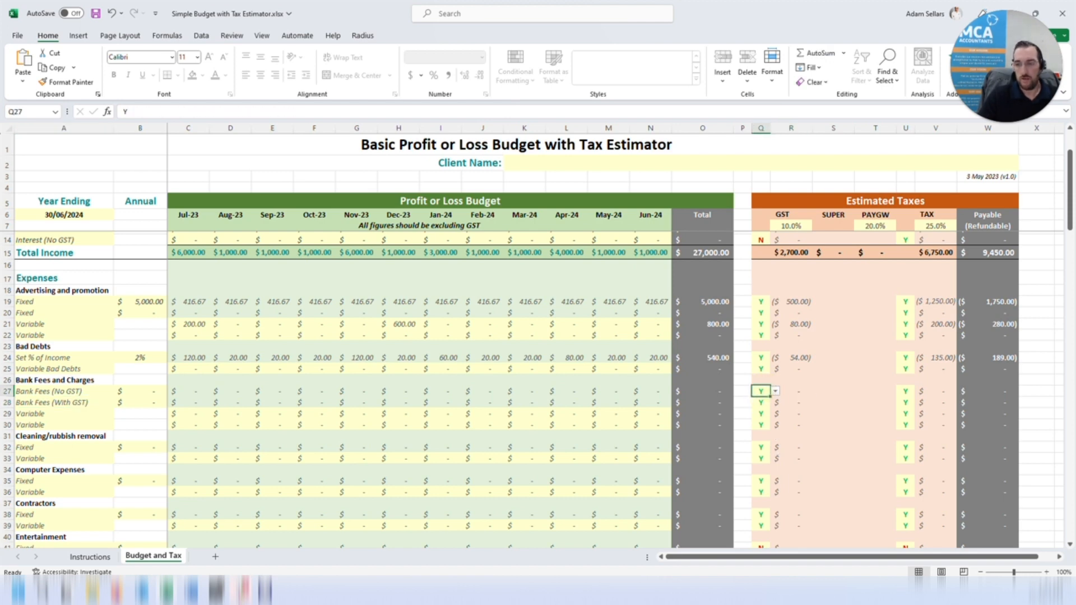
left_click(775, 391)
left_click(764, 408)
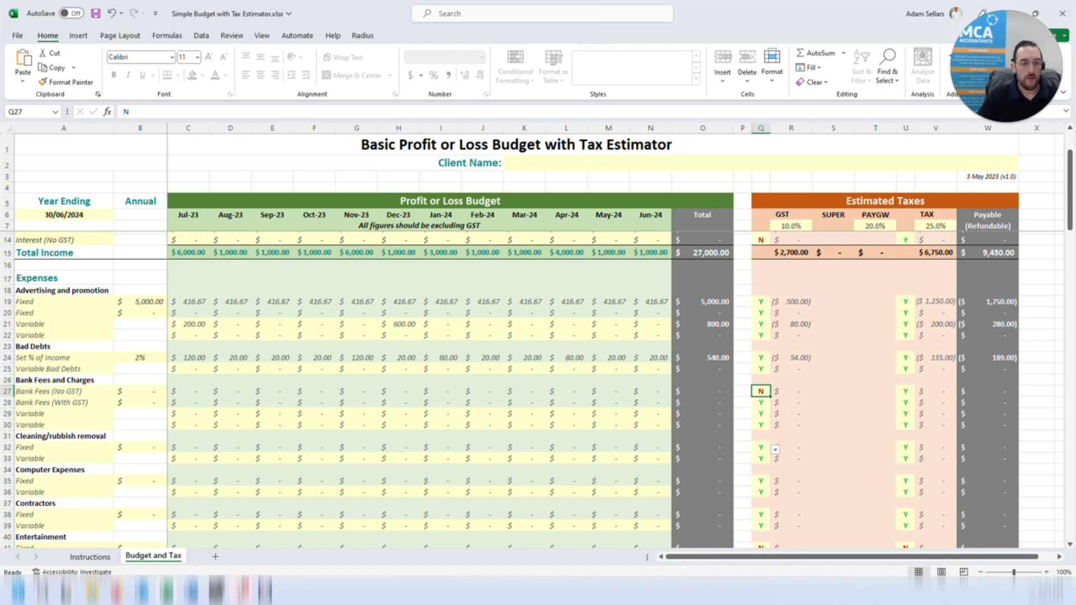
Compare the Insurance (No GST) and Insurance (With GST) rows in the Insurance section.
scroll(775, 449, "down", 8)
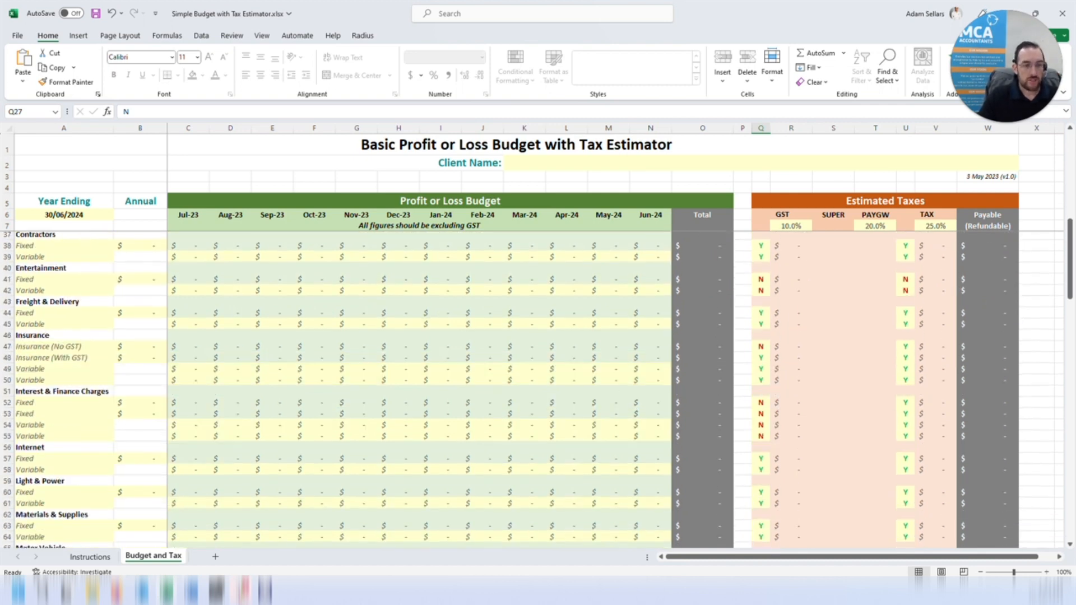
left_click(45, 348)
left_click(70, 358)
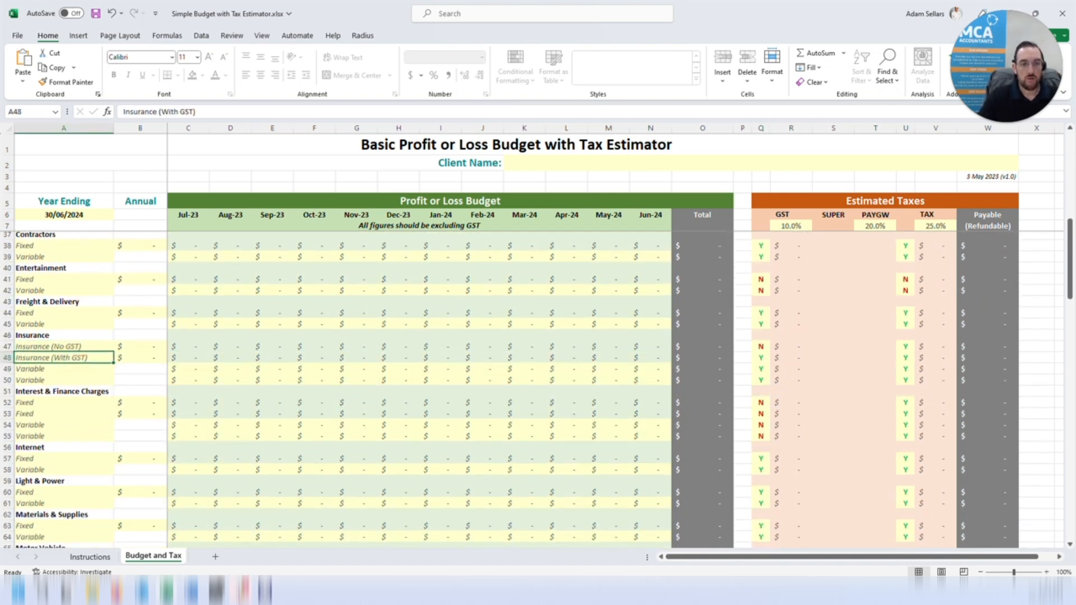
left_click(74, 350)
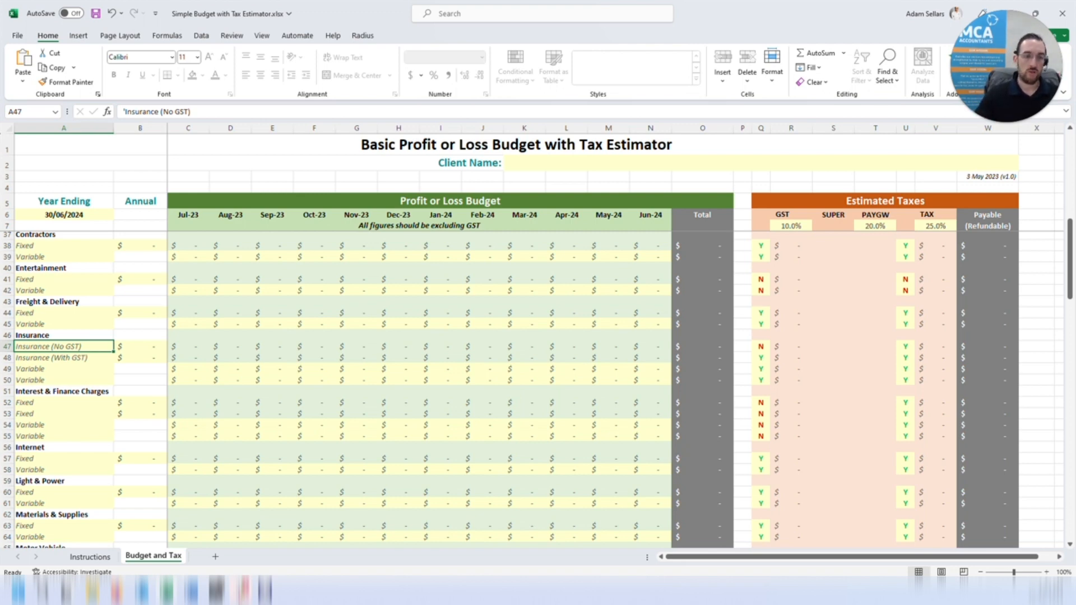
left_click(73, 358)
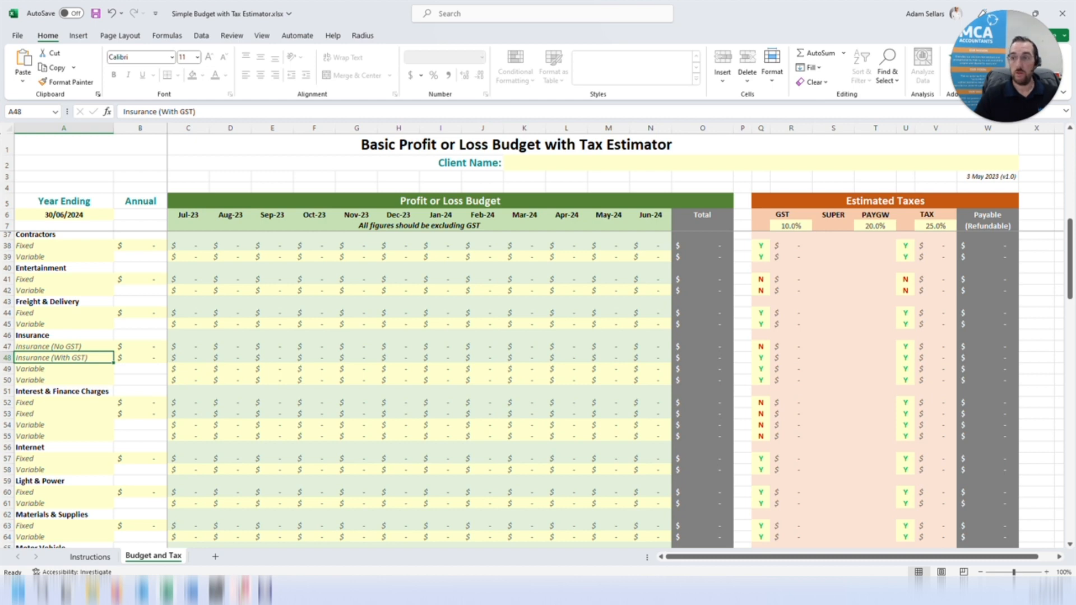
Check the GST treatment of Interest & Finance Charges and of the Motor Vehicle registration and insurance rows.
scroll(538, 387, "down", 2)
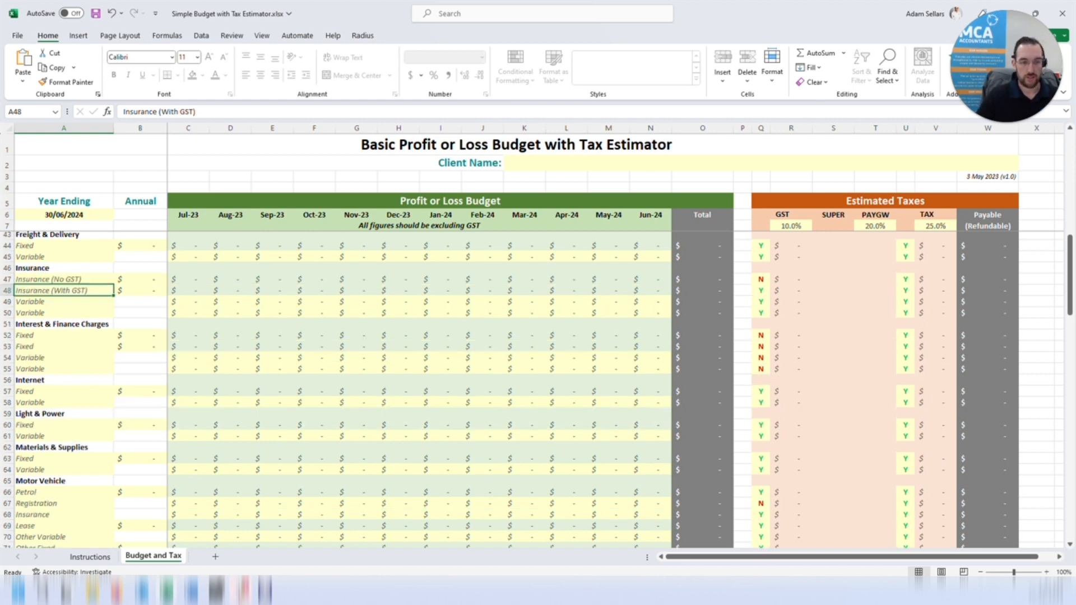
scroll(538, 386, "down", 2)
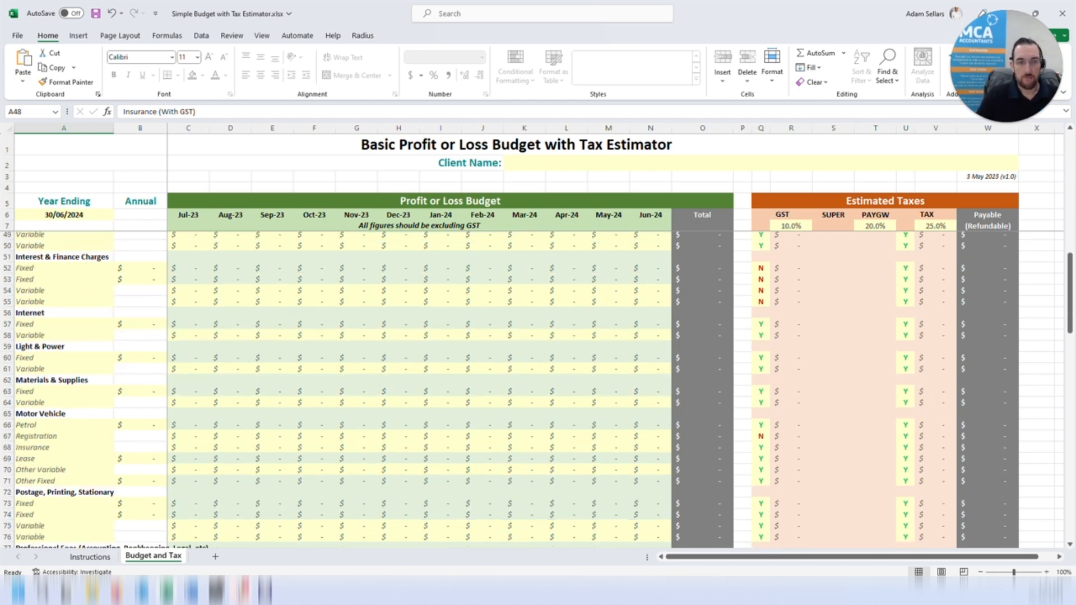
left_click(60, 269)
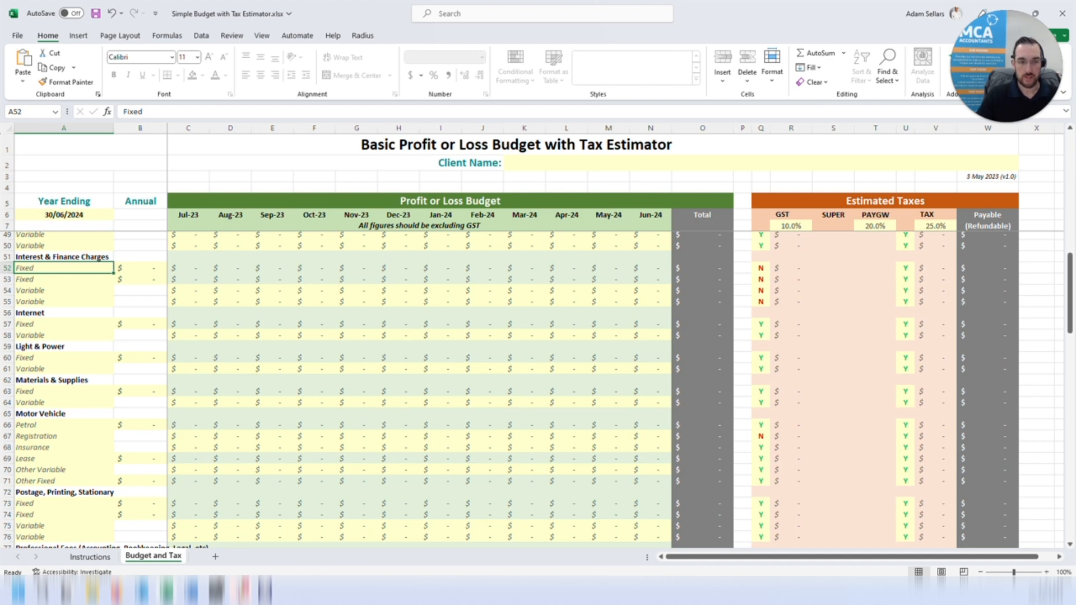
scroll(538, 387, "down", 2)
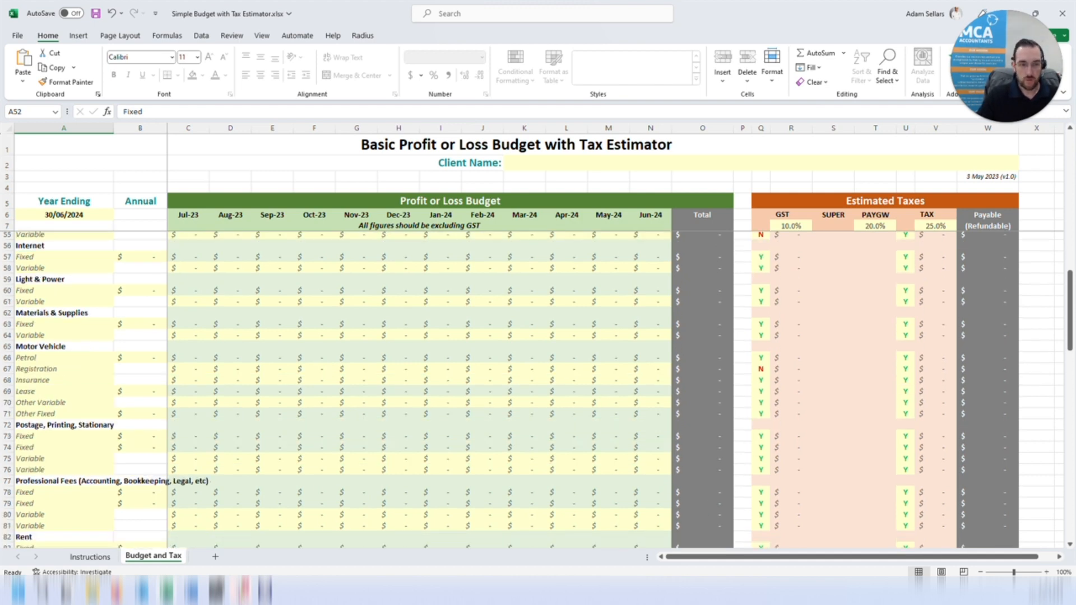
left_click(41, 369)
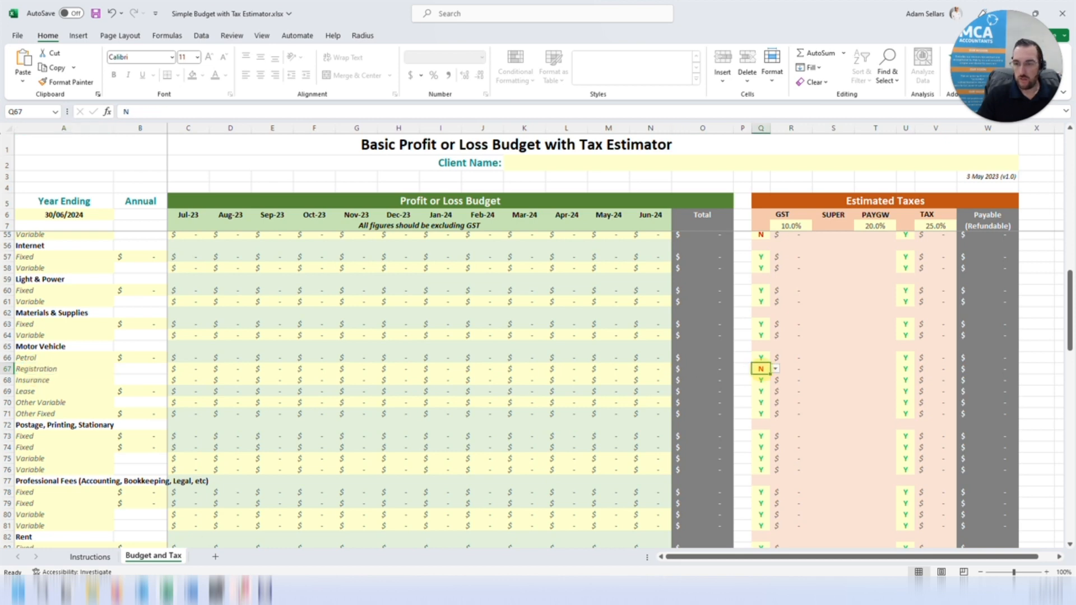
left_click(59, 380)
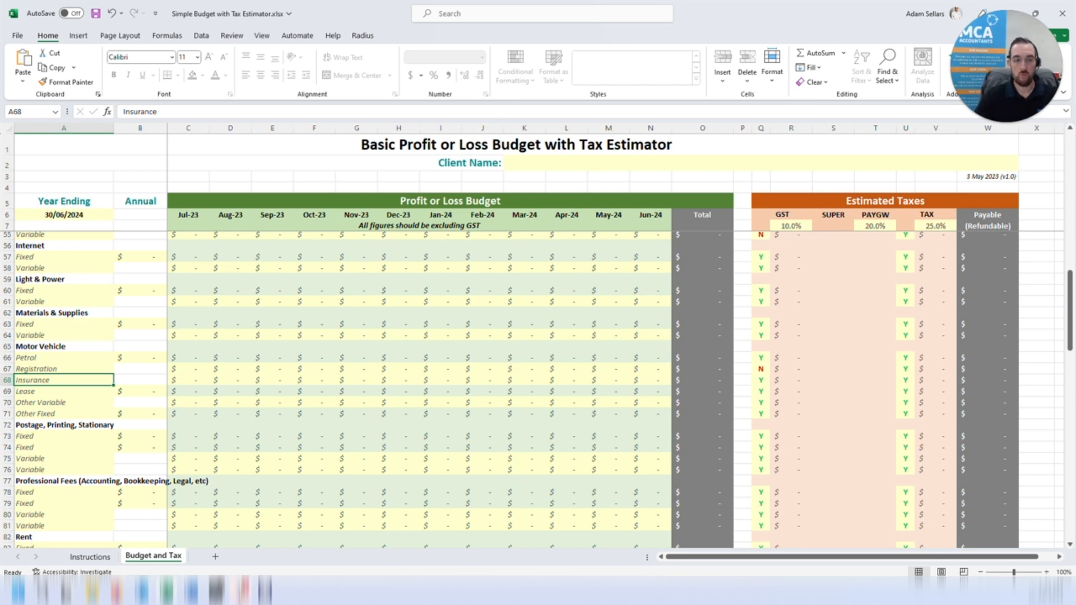
Review the remaining expense categories down to Wages and check the GST flags of the wage rows.
scroll(420, 387, "down", 4)
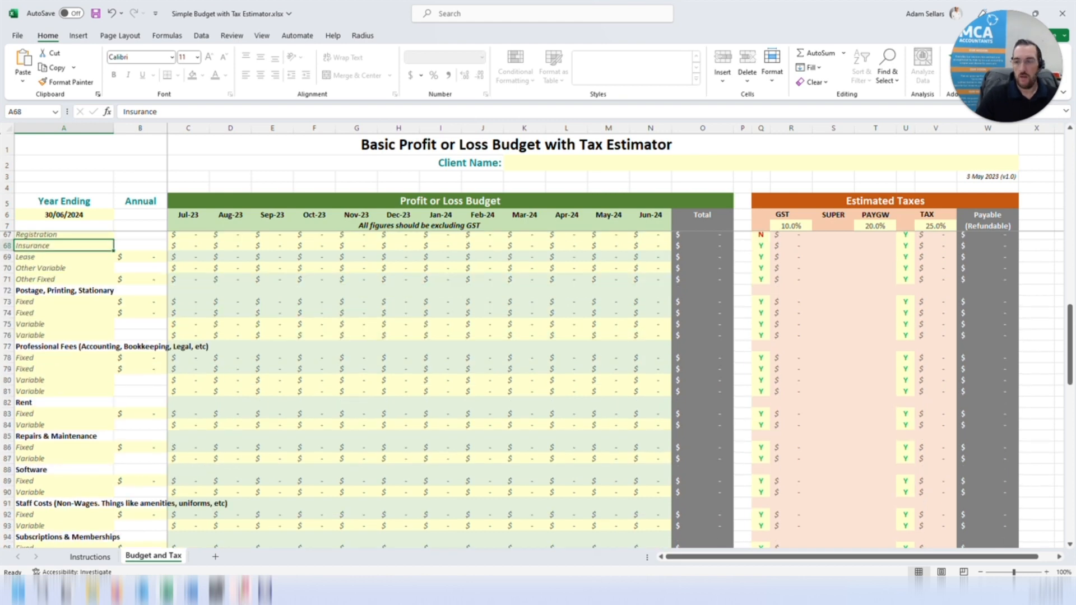
scroll(420, 387, "down", 5)
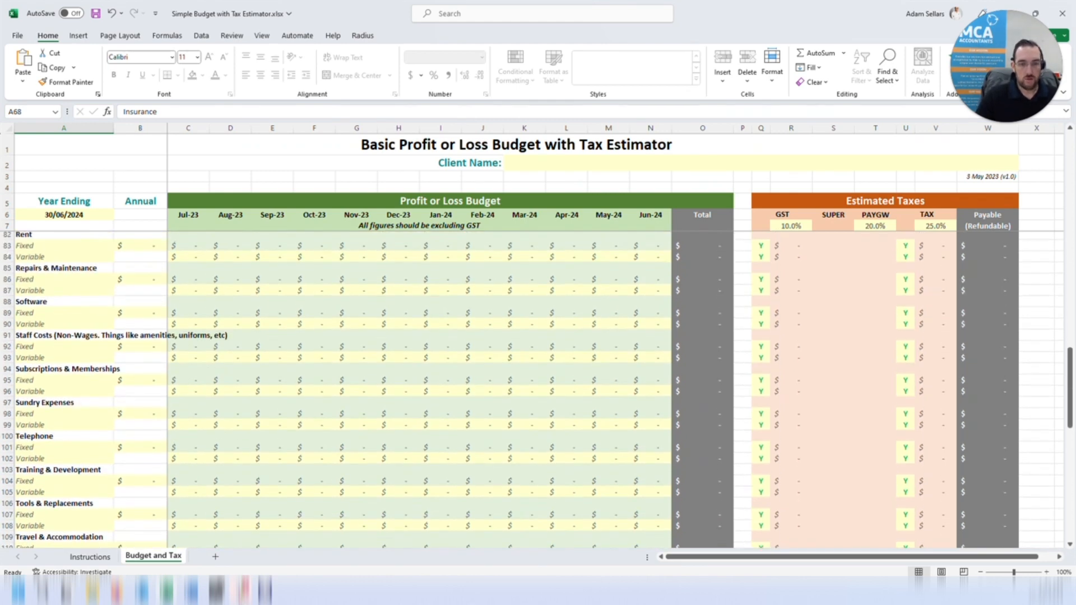
scroll(420, 387, "down", 7)
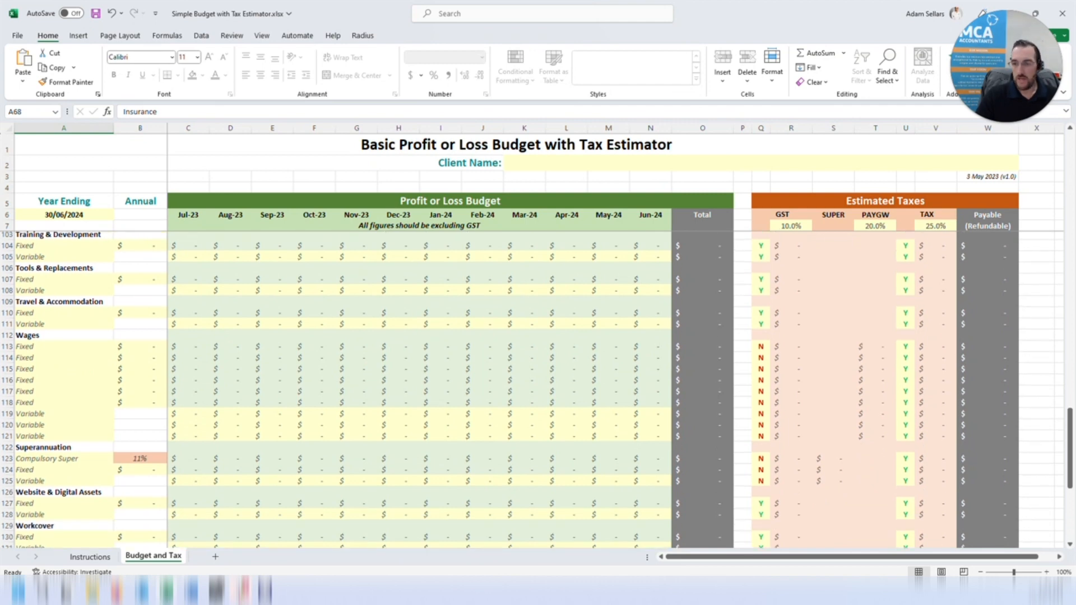
left_click(762, 348)
key("ctrl+Down")
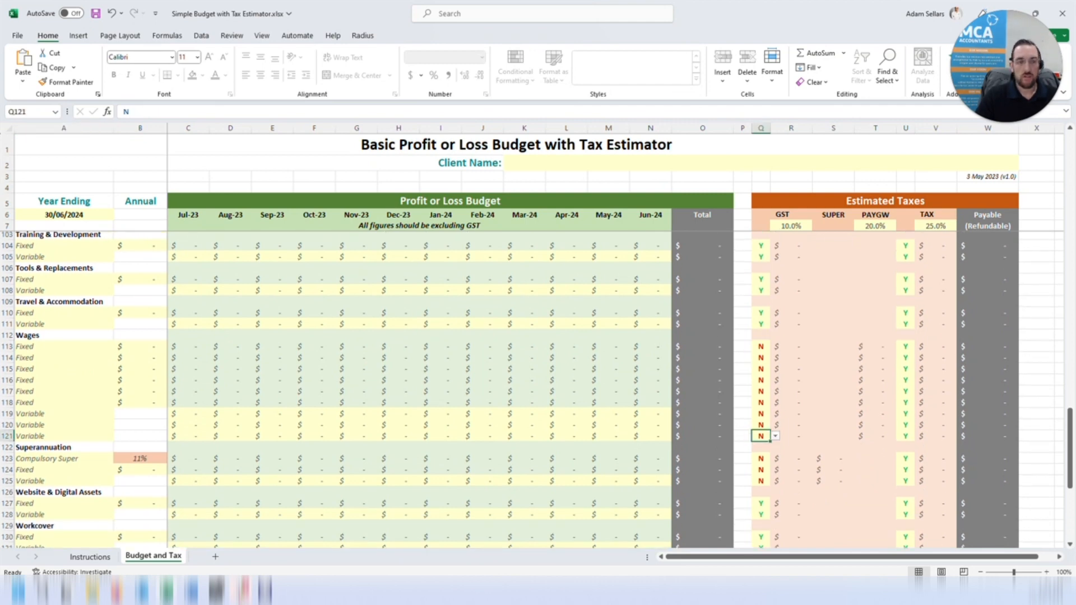
left_click(34, 347)
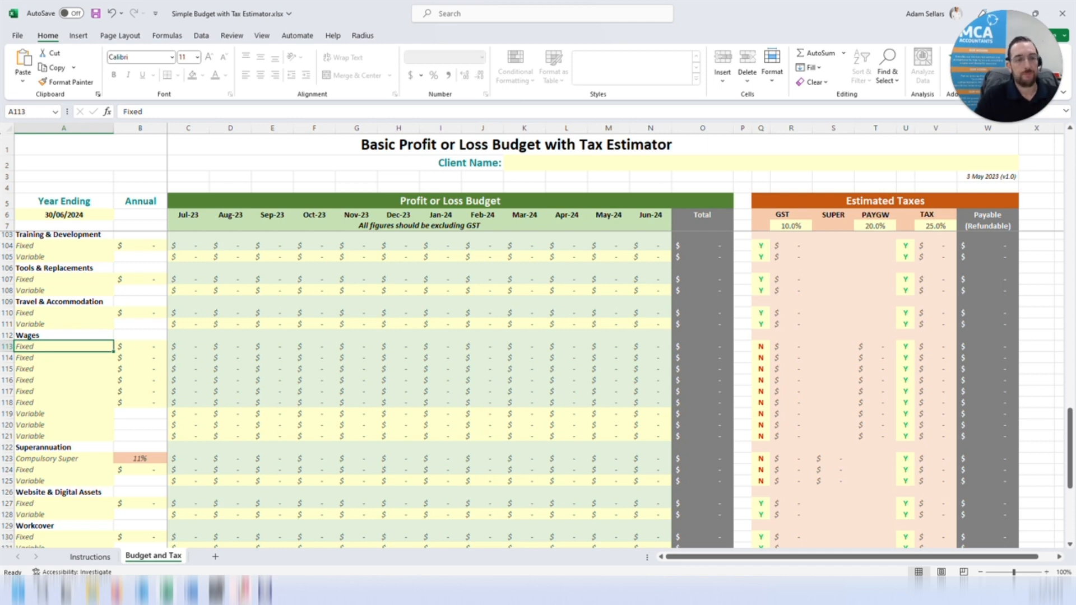
Examine the Compulsory Super row and its percentage rate in the Superannuation section.
scroll(420, 386, "down", 2)
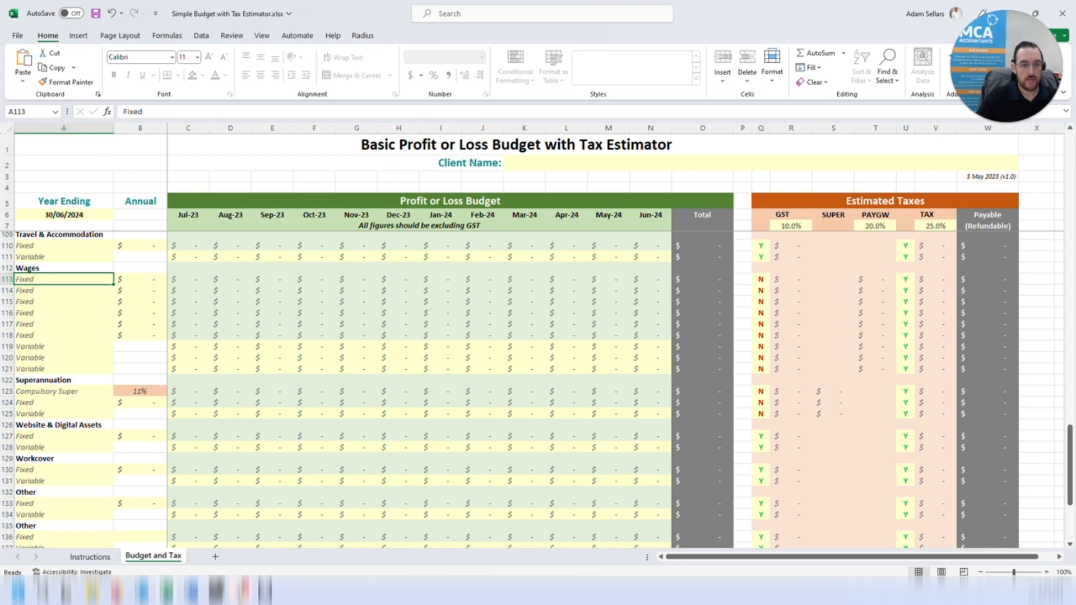
left_click(76, 398)
left_click(82, 392)
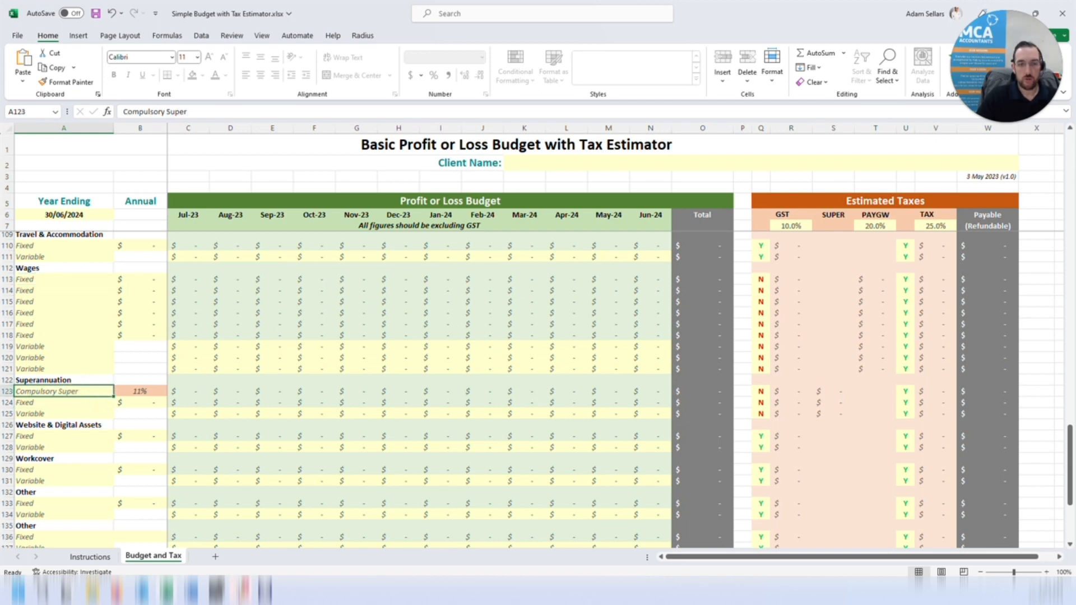
left_click(143, 391)
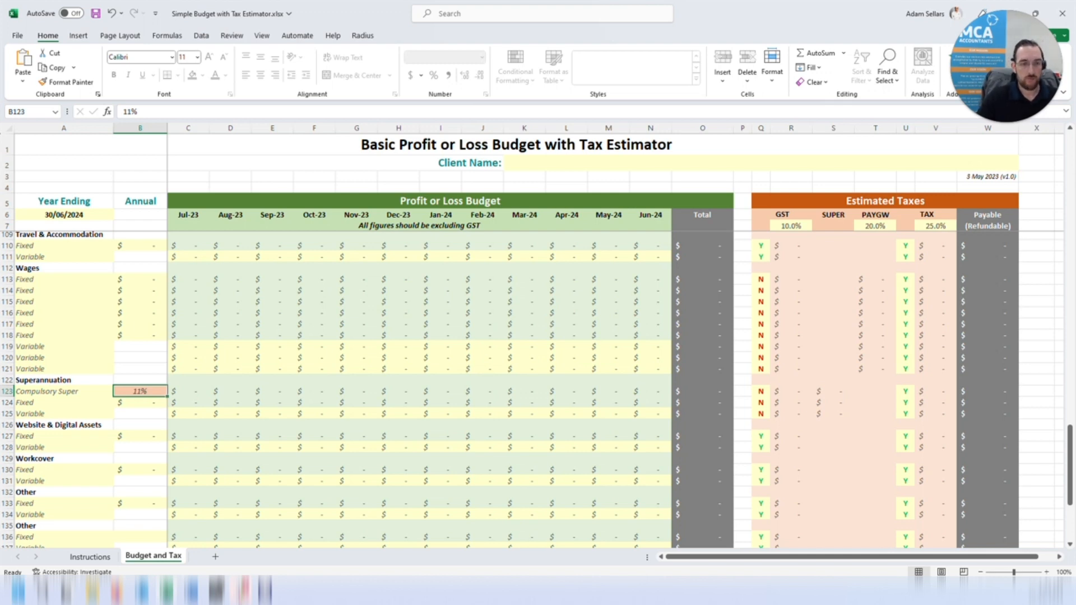
Set the annual amount of the first Fixed row under Wages to 12,000.
left_click(140, 279)
type("12,00")
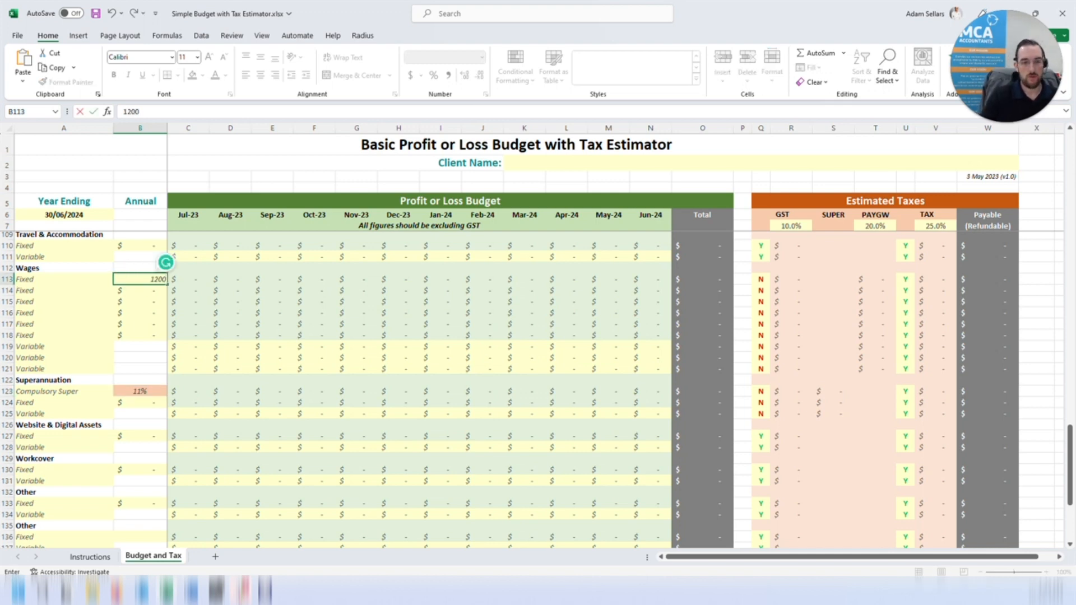
type("0")
key("Return")
Compare the Jul-23 Compulsory Super amount with the Jul-23 fixed wage it is calculated from.
left_click(140, 392)
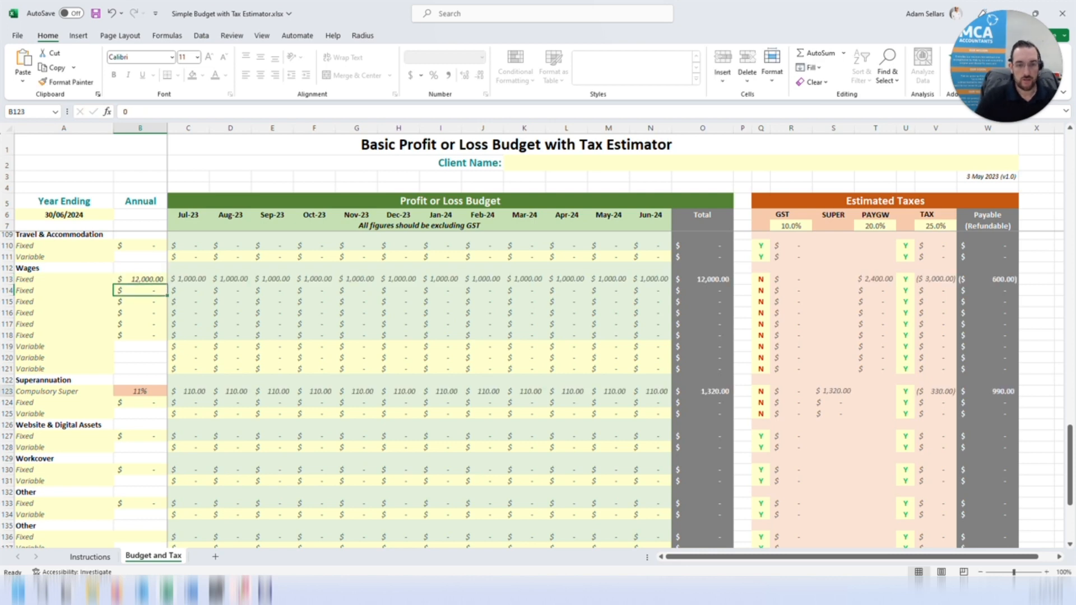
left_click(189, 391)
left_click(188, 279)
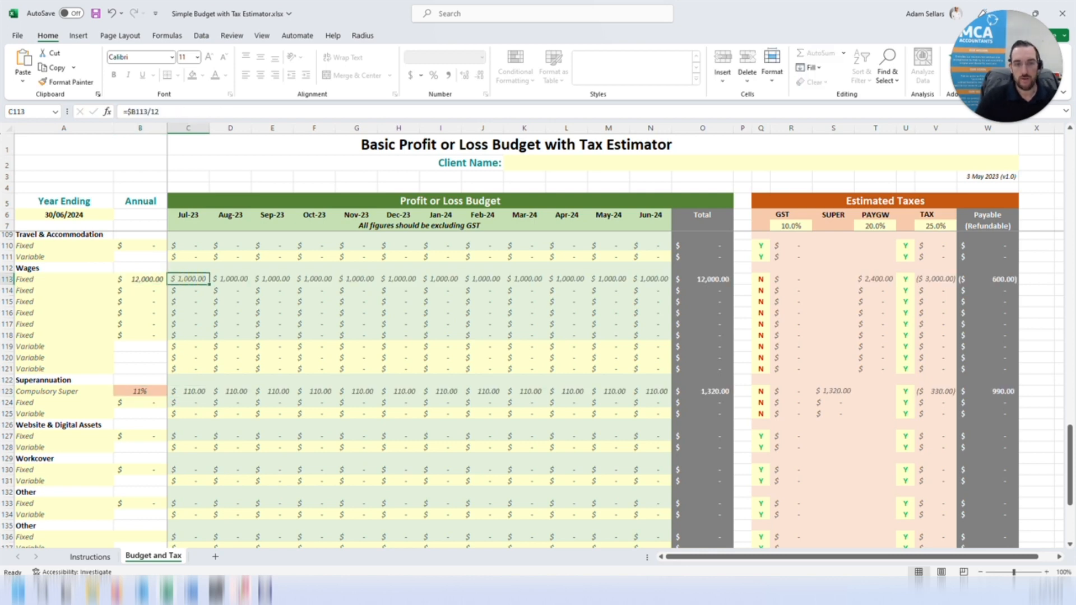
Set the annual amount of the second Fixed row under Wages to 12,000.
left_click(153, 292)
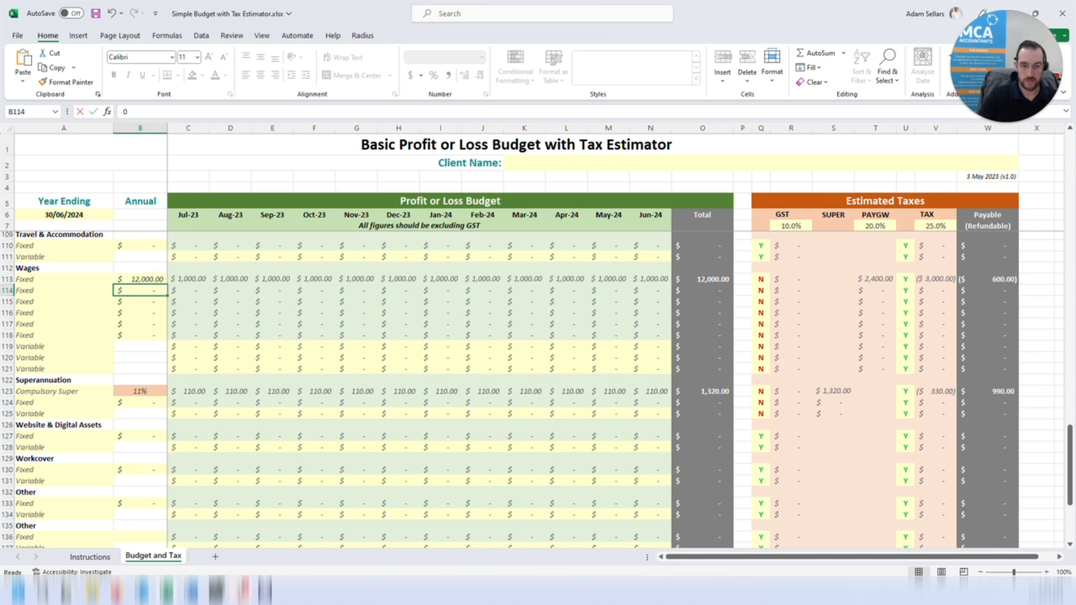
type("12000")
key("Return")
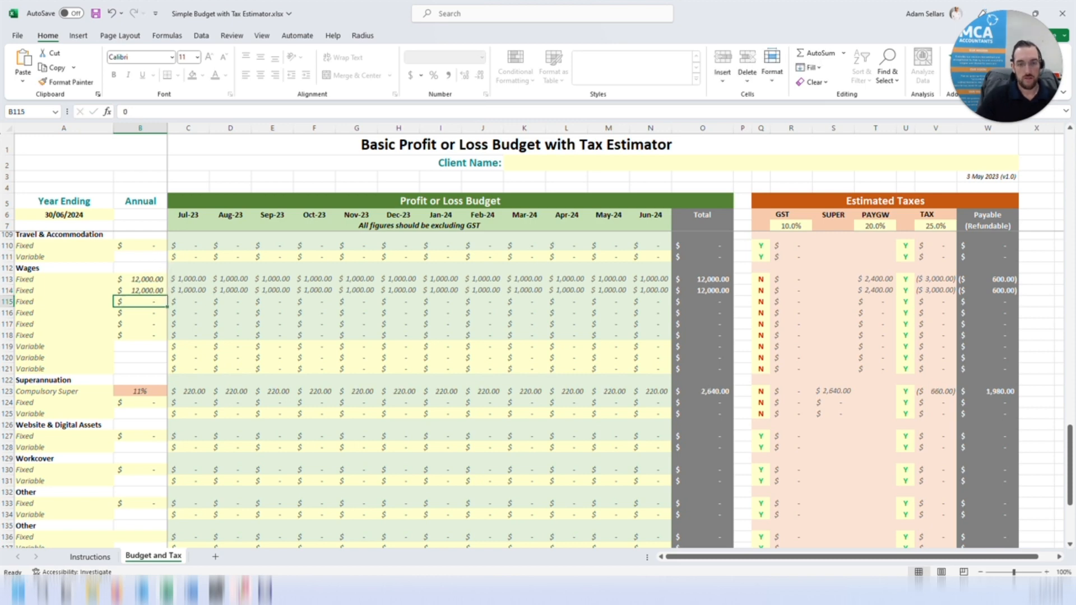
Set the annual amount of the first Fixed row under Income to 120,000.
scroll(537, 387, "up", 14)
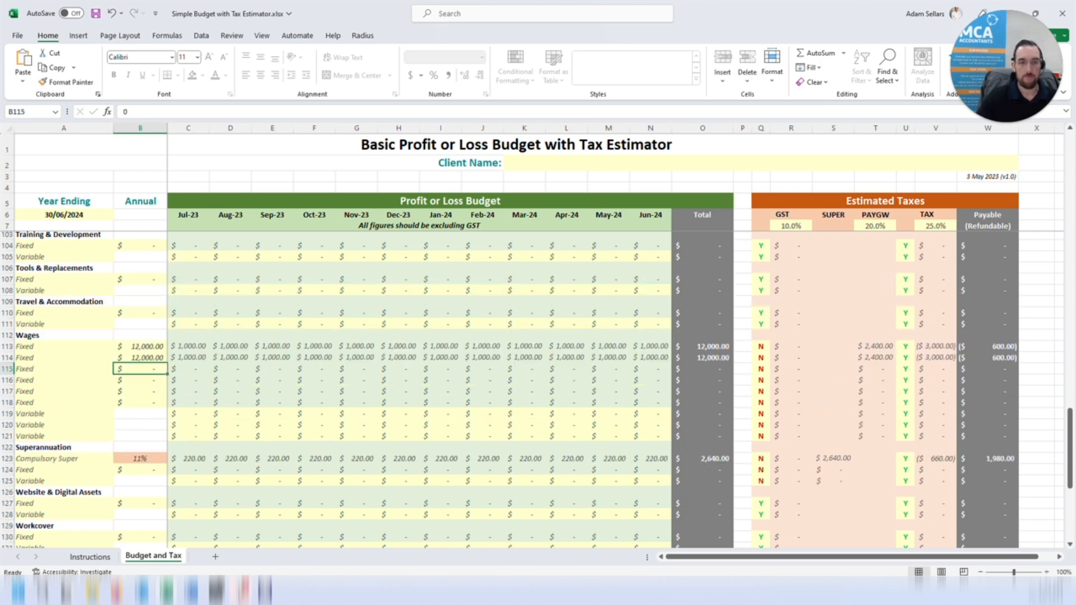
scroll(536, 387, "up", 20)
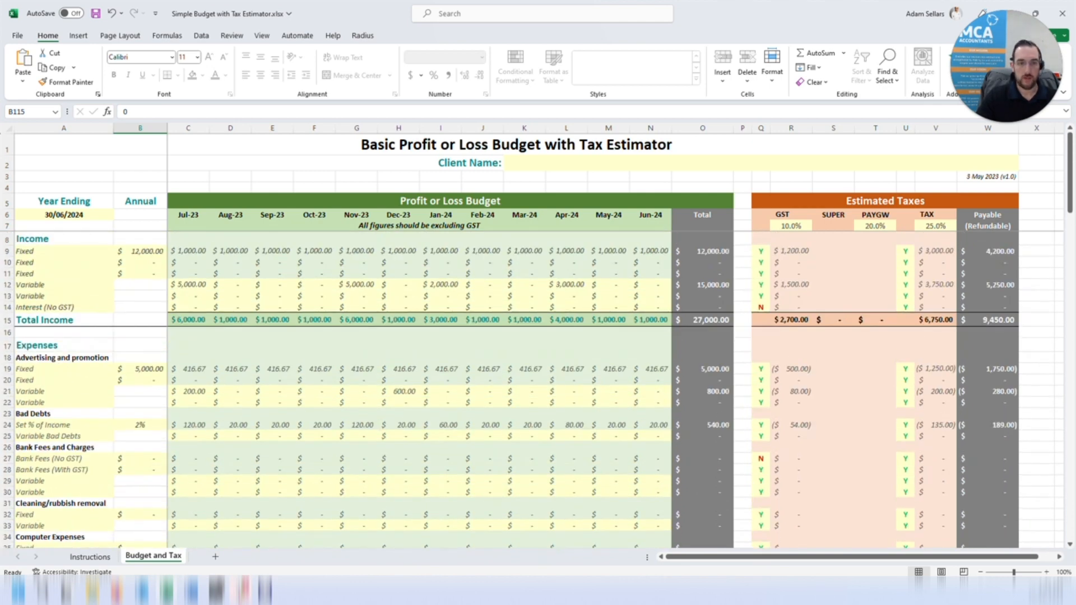
left_click(141, 251)
type("120000")
key("Return")
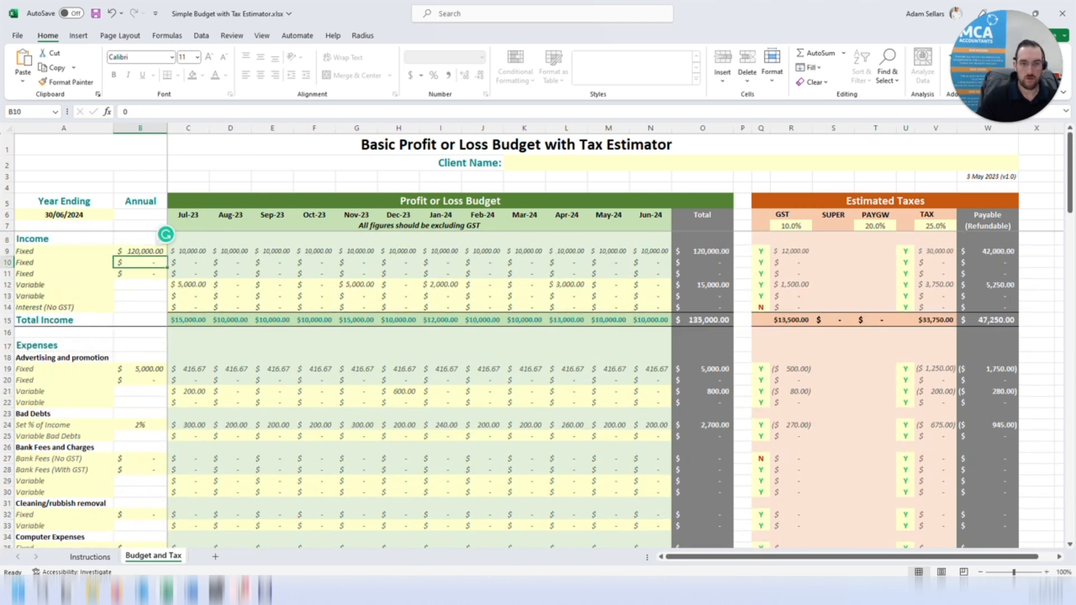
scroll(165, 234, "down", 17)
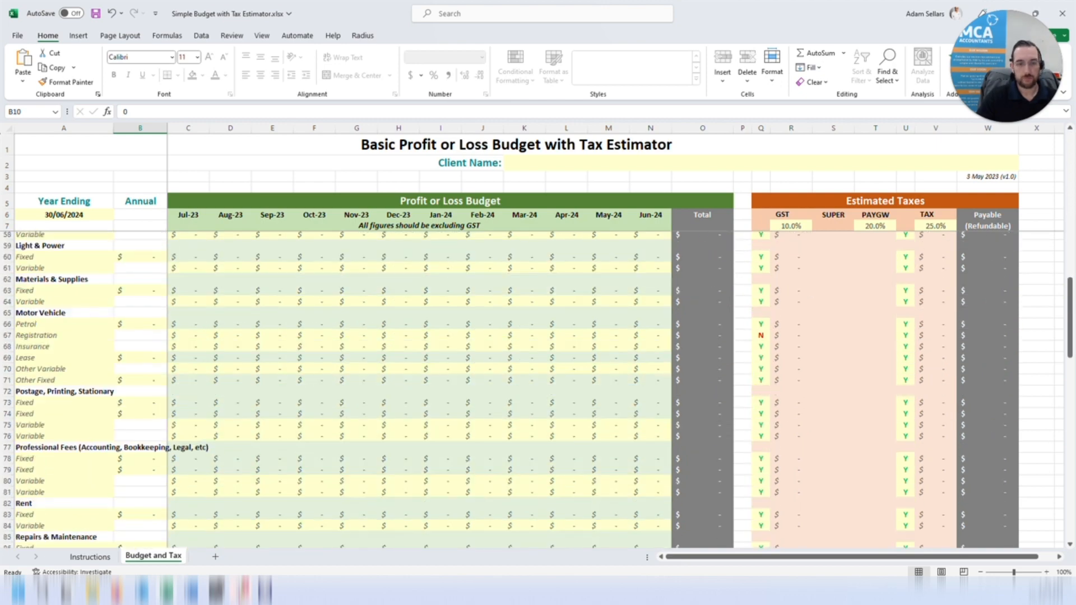
Set the annual amount of the Fixed row under Superannuation to 5,000.
scroll(537, 387, "down", 20)
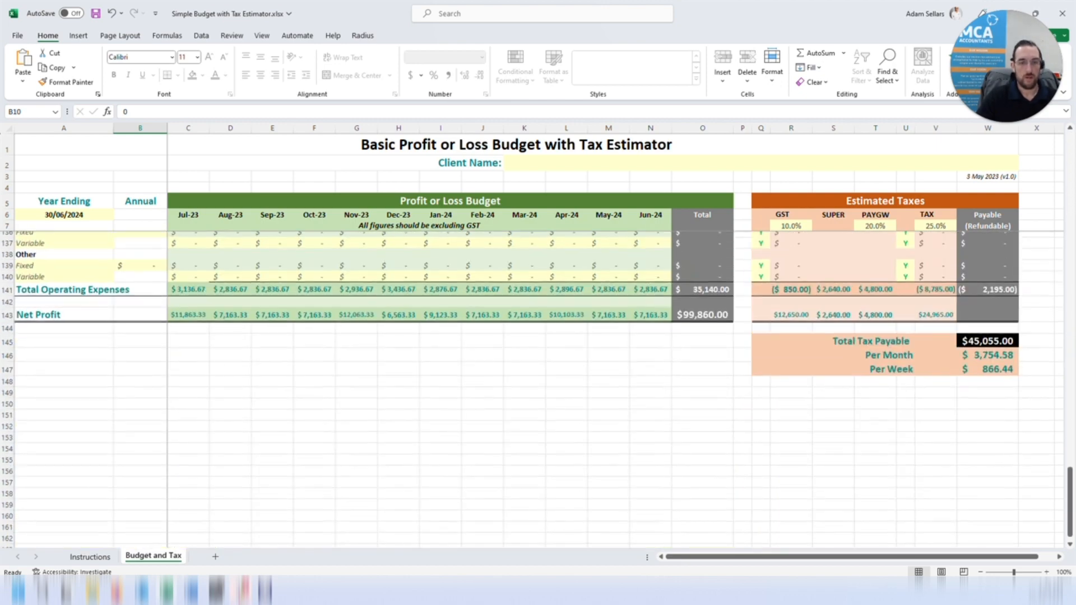
scroll(536, 387, "up", 9)
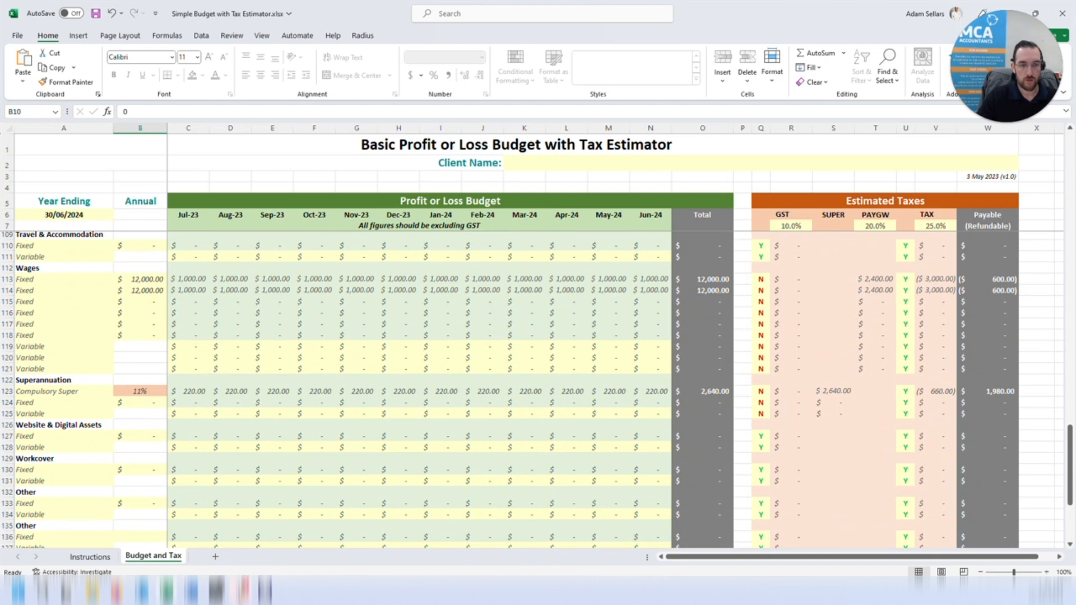
left_click(150, 403)
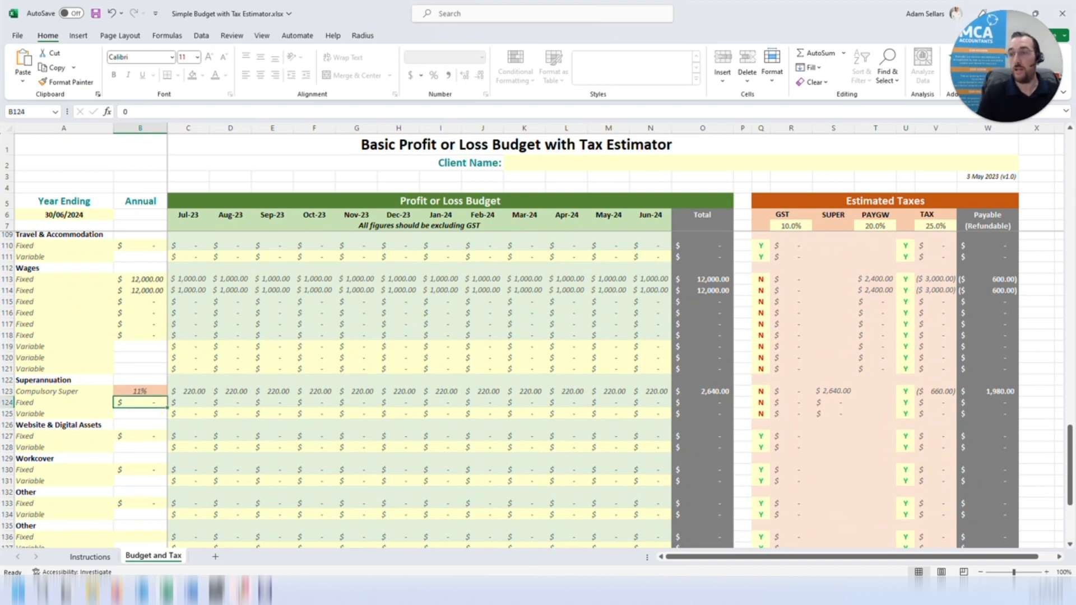
type("500")
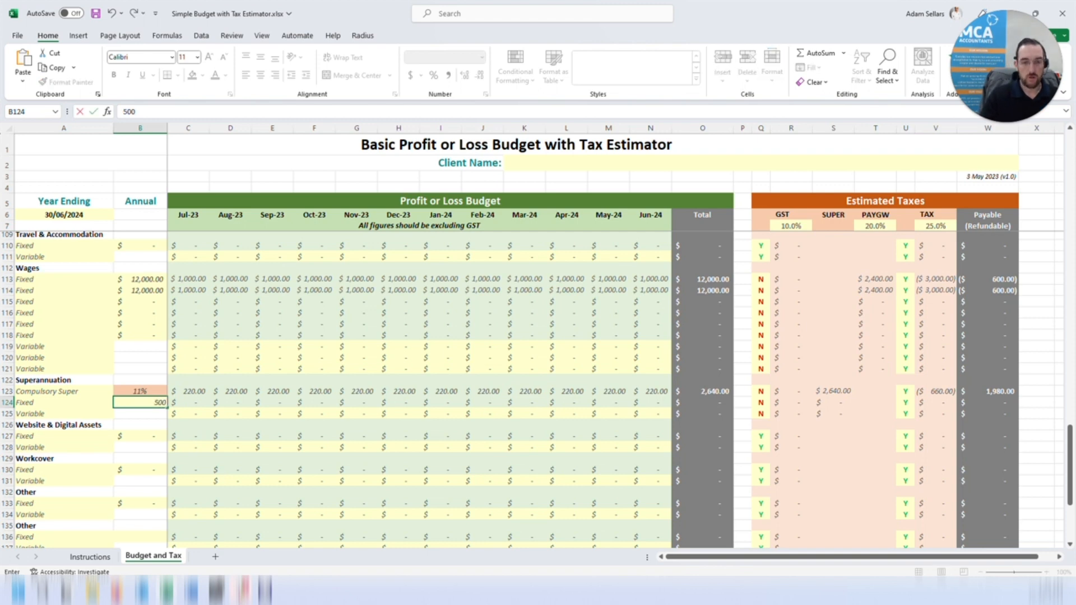
key("Return")
key("Up")
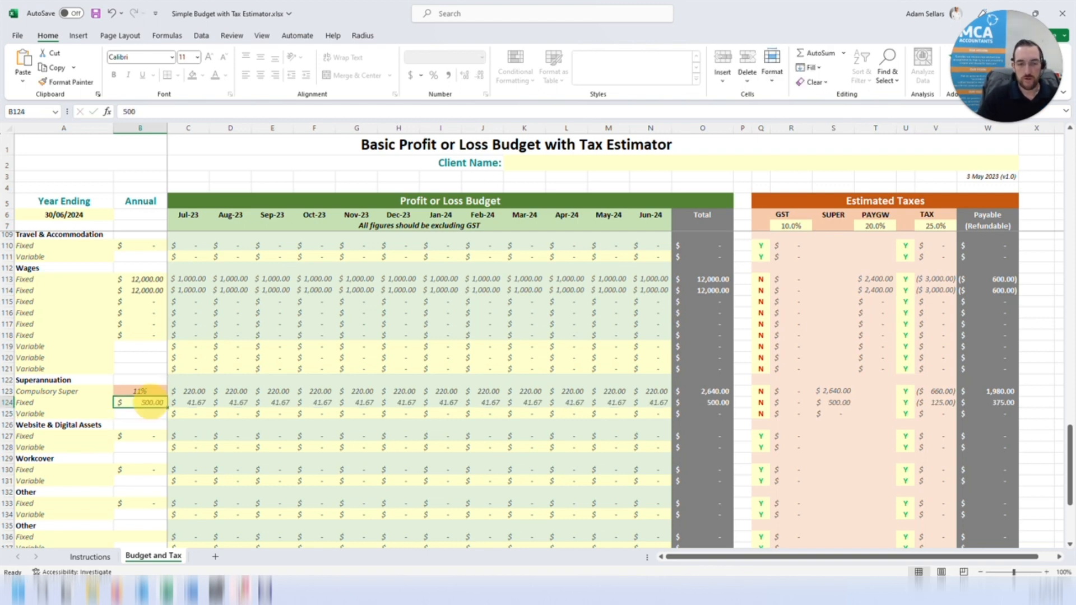
type("5000")
key("Return")
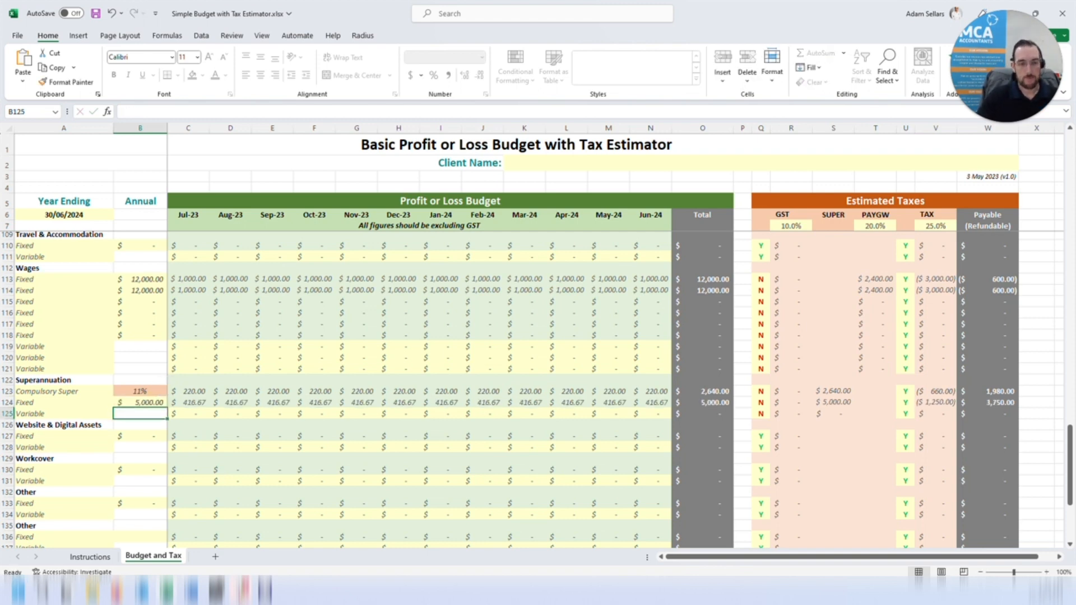
Enter variable superannuation of 2,000 for Sep-23 and 20,000 for Jun-24.
left_click(273, 415)
type("2000")
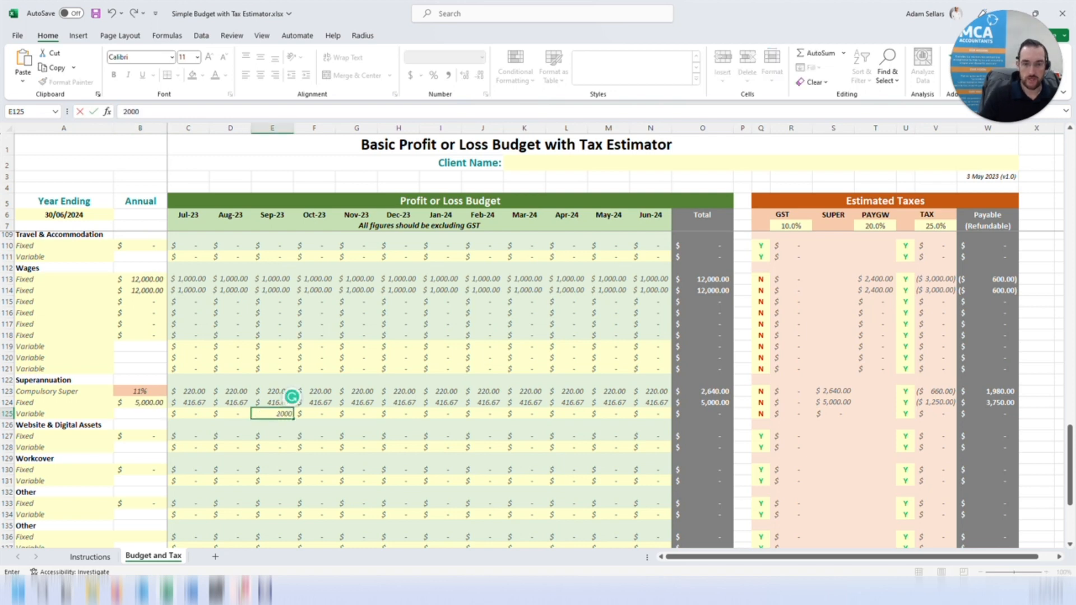
key("Return")
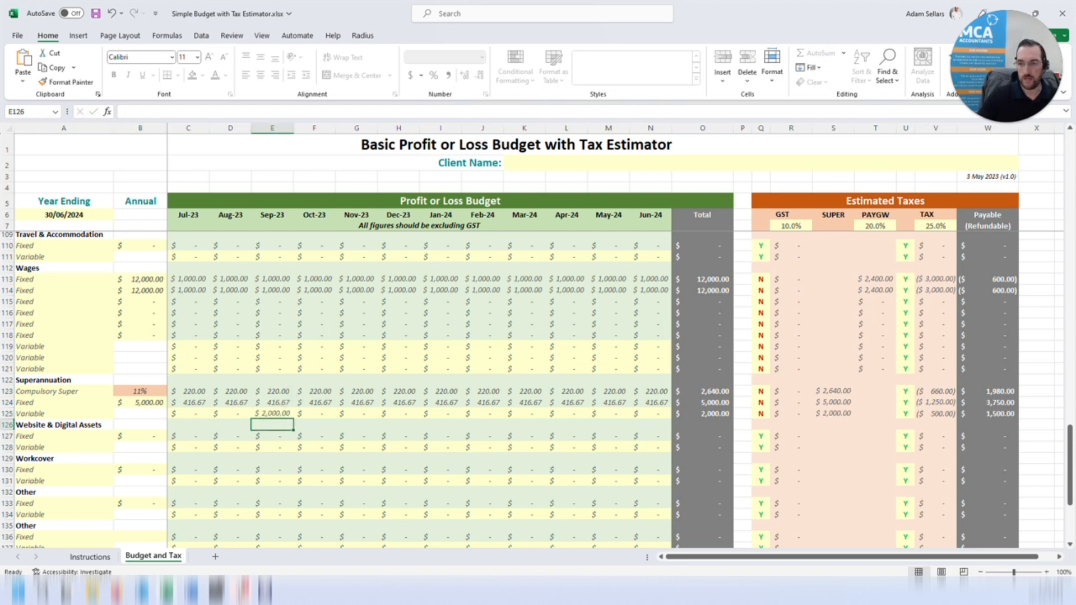
left_click(650, 414)
type("20000")
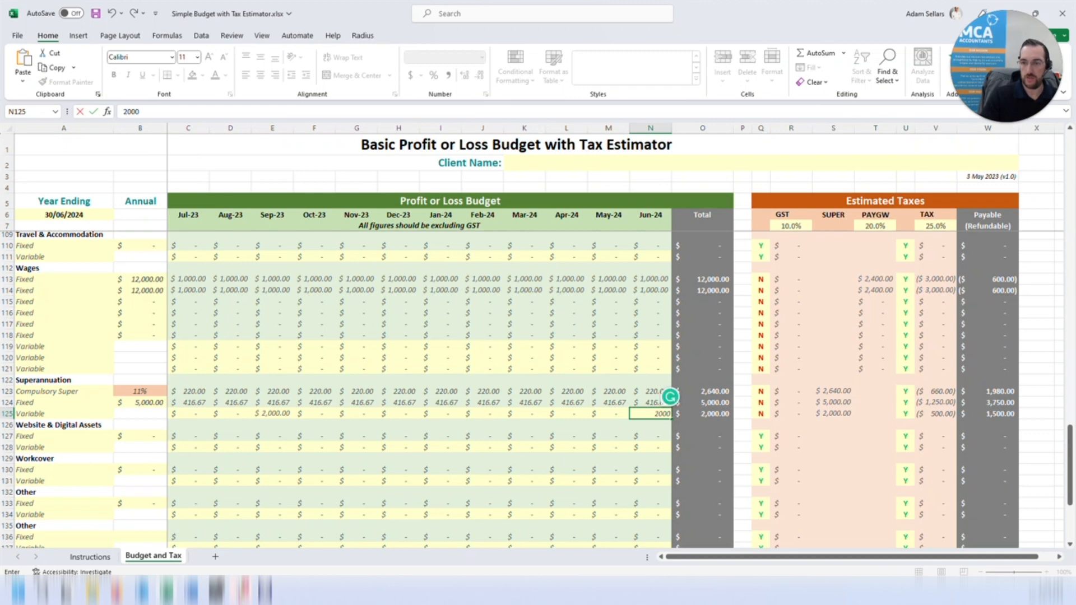
key("Return")
Review the monthly Total Operating Expenses and the monthly and total Net Profit.
scroll(538, 389, "down", 3)
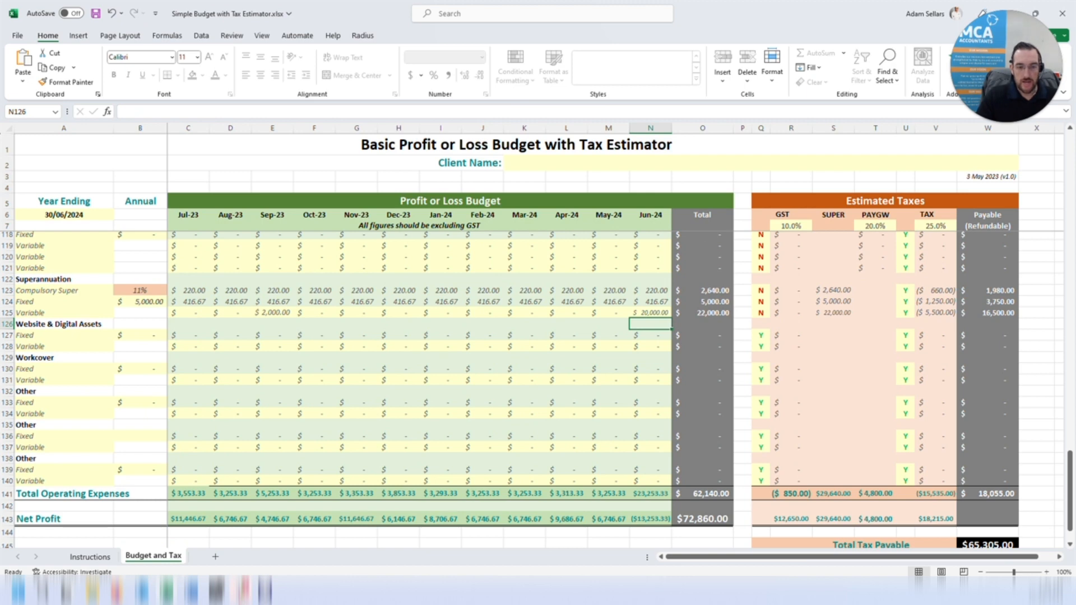
left_click(197, 494)
left_click(229, 494)
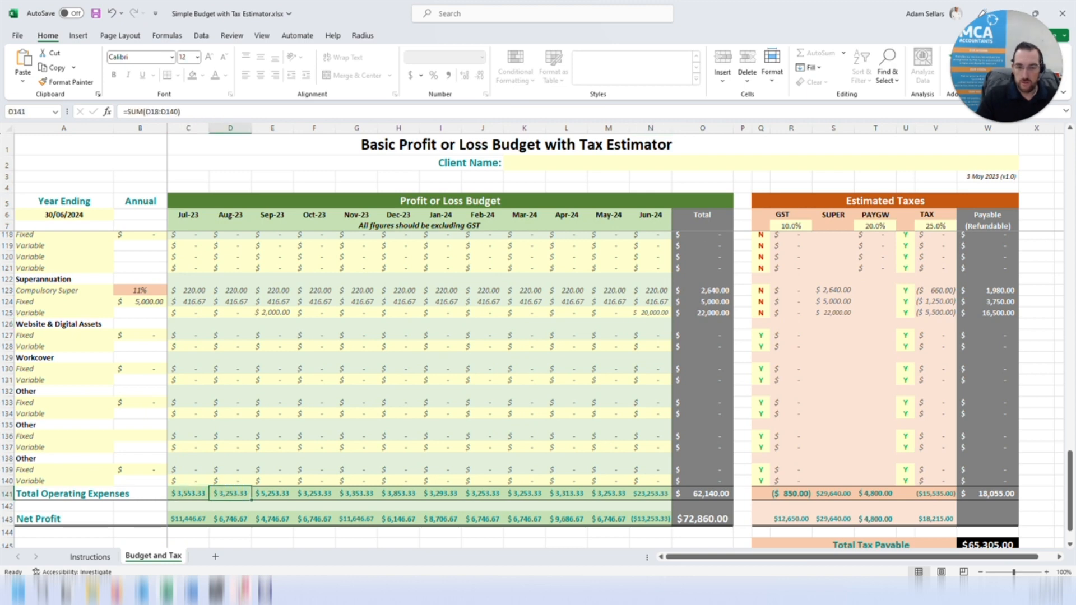
left_click_drag(195, 494, 256, 493)
left_click(194, 519)
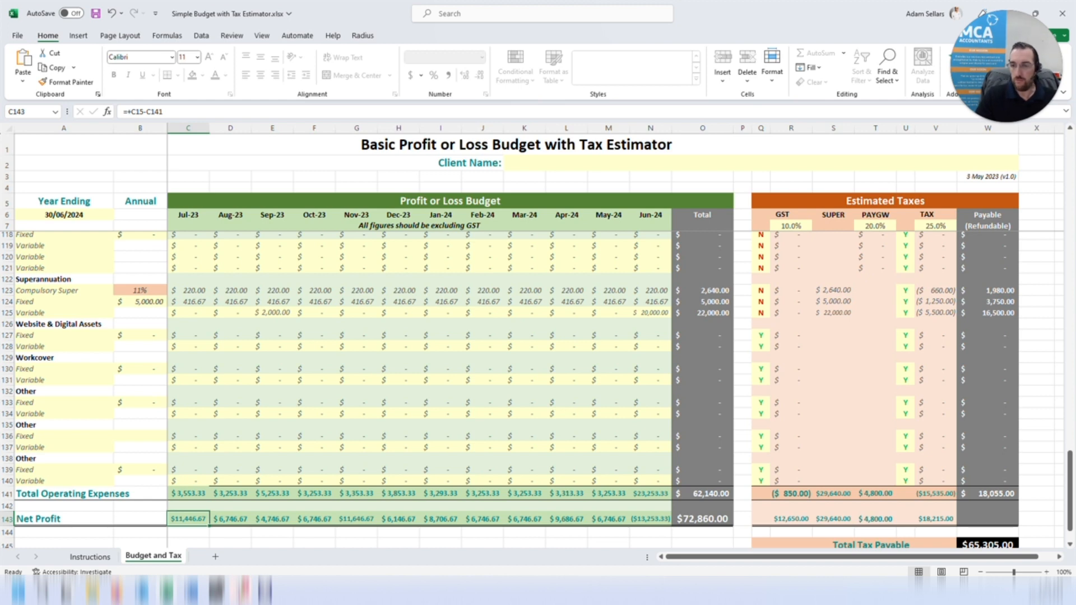
left_click(697, 517)
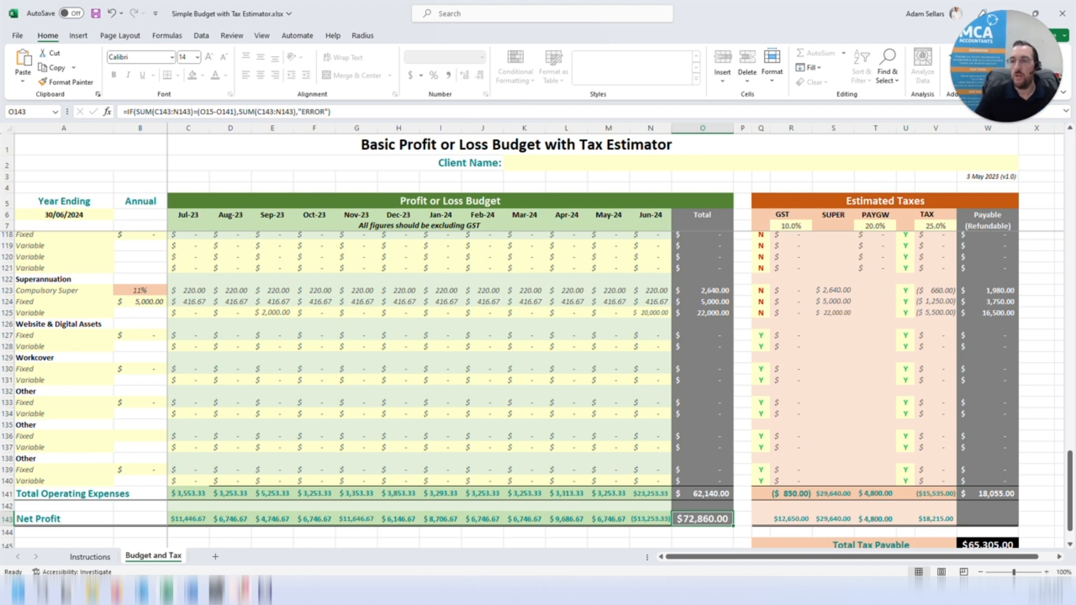
Examine the GST rate and the estimated GST amount in the Net Profit row.
left_click(790, 225)
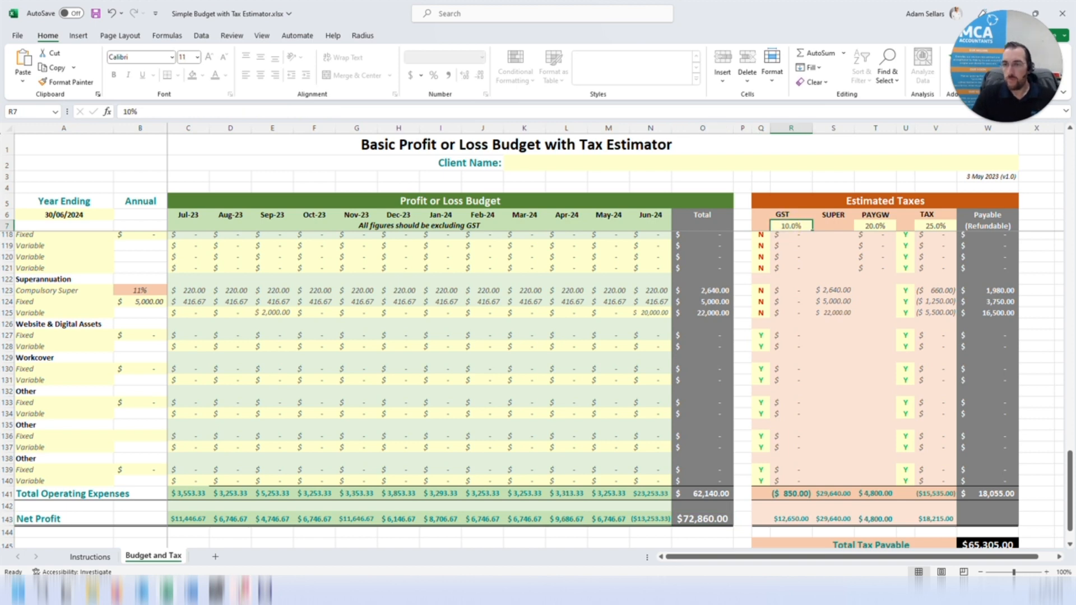
left_click(791, 519)
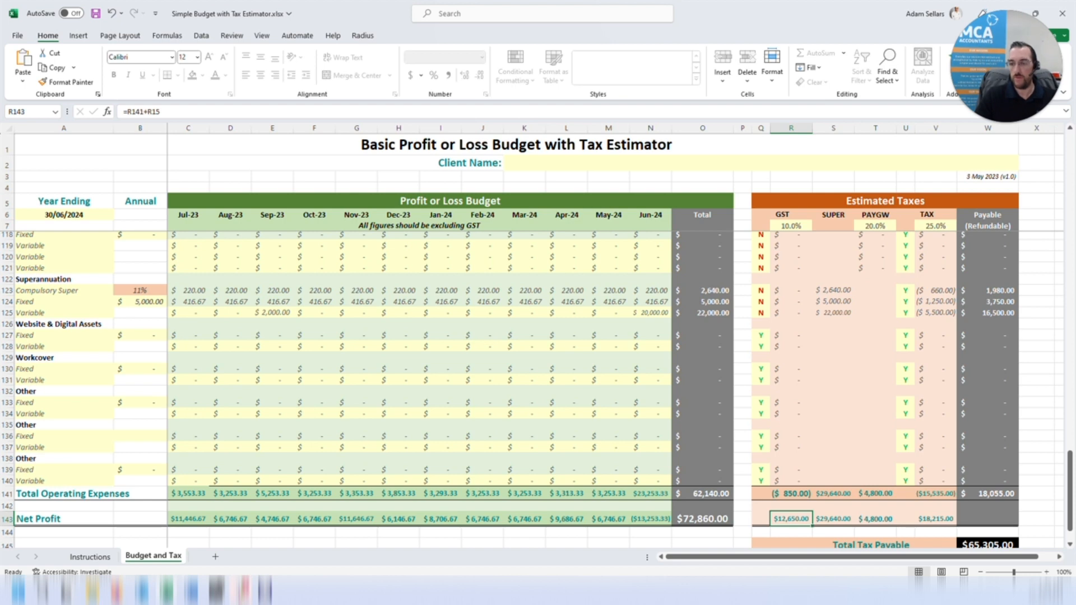
scroll(538, 389, "up", 18)
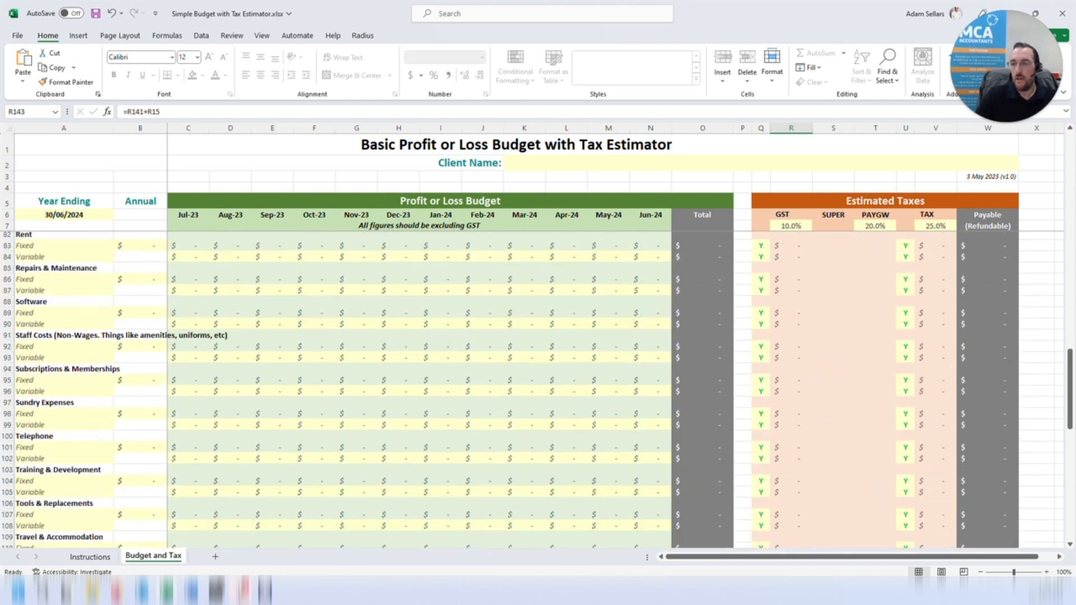
scroll(538, 389, "down", 9)
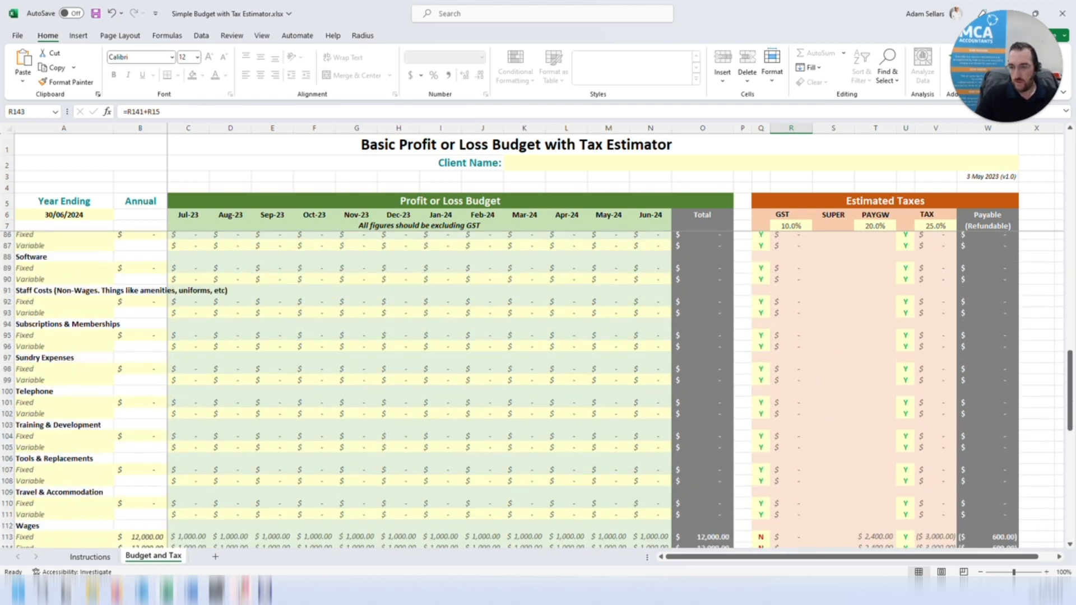
scroll(538, 389, "down", 11)
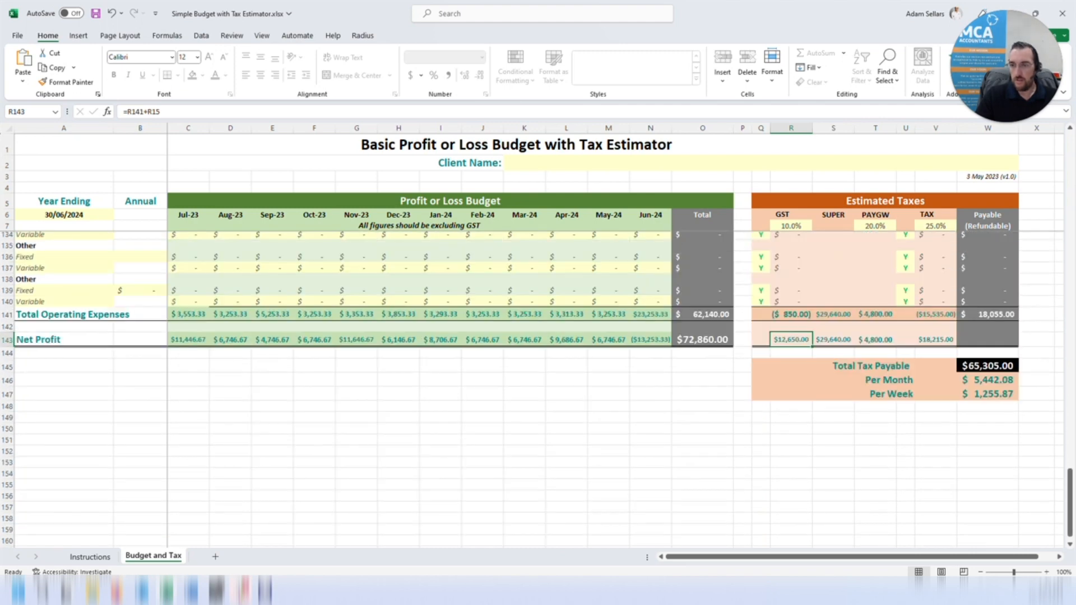
Highlight the yearly totals of all Wages and Superannuation rows to review the expenses flagged N for GST.
scroll(538, 389, "up", 2)
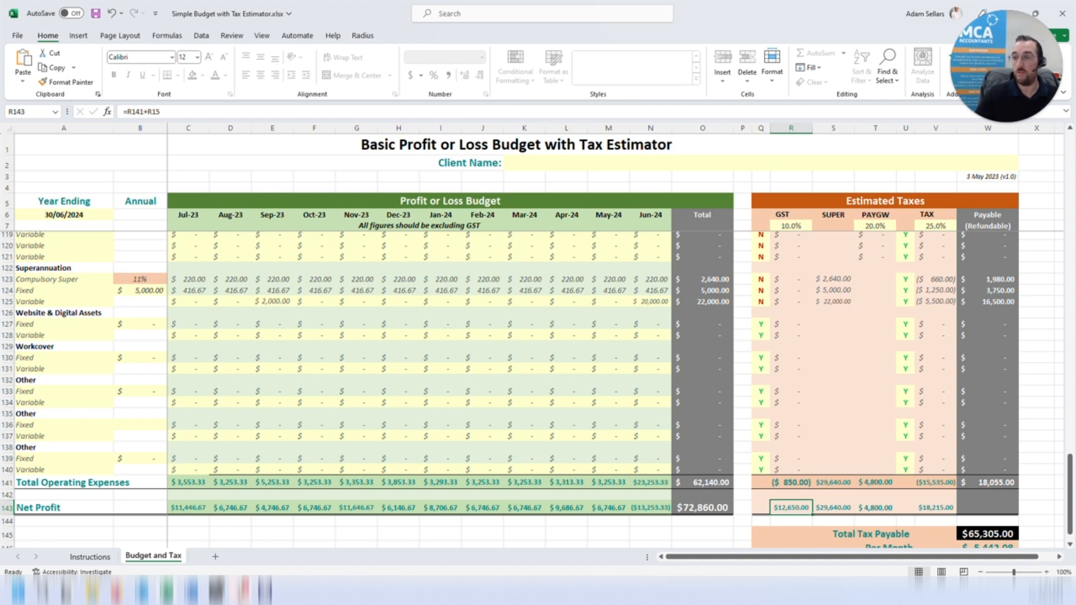
scroll(538, 389, "up", 3)
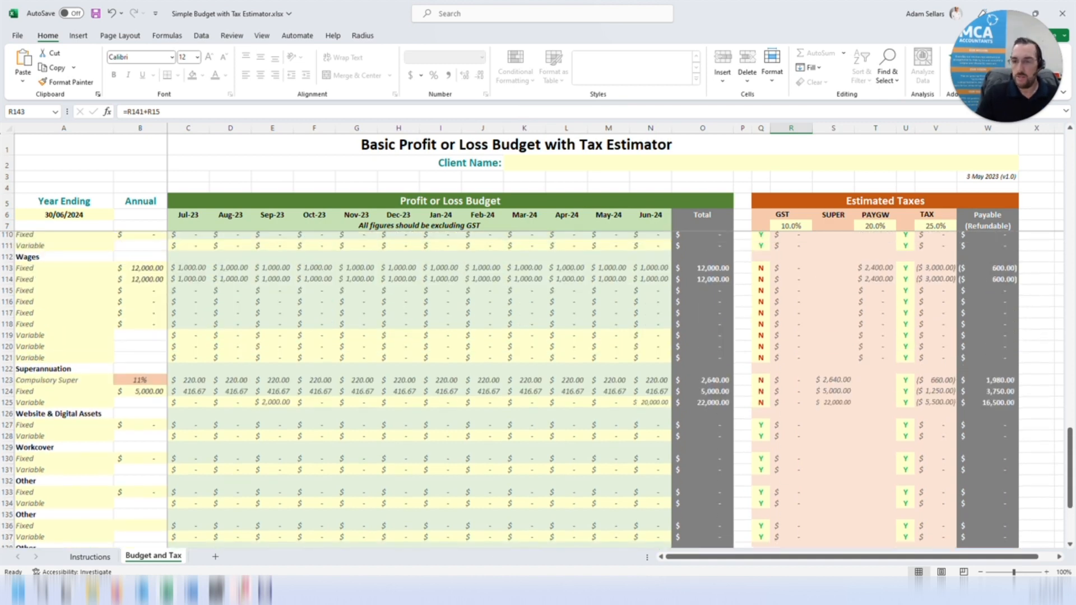
left_click_drag(703, 268, 696, 402)
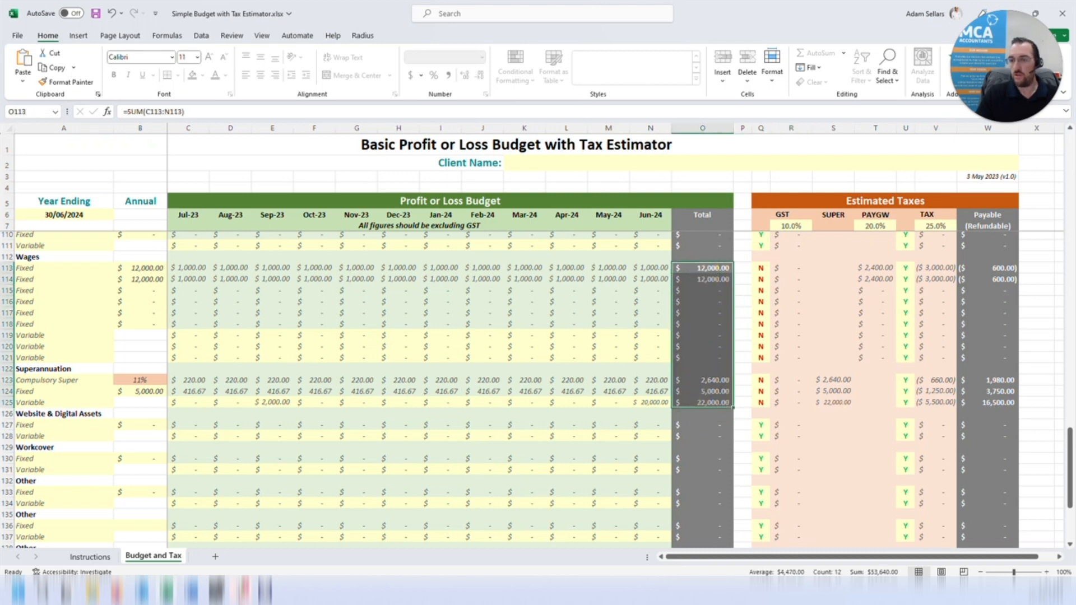
Inspect the GST on Total Income and the GST credits on the Advertising and promotion and Bad Debts rows.
scroll(538, 388, "up", 20)
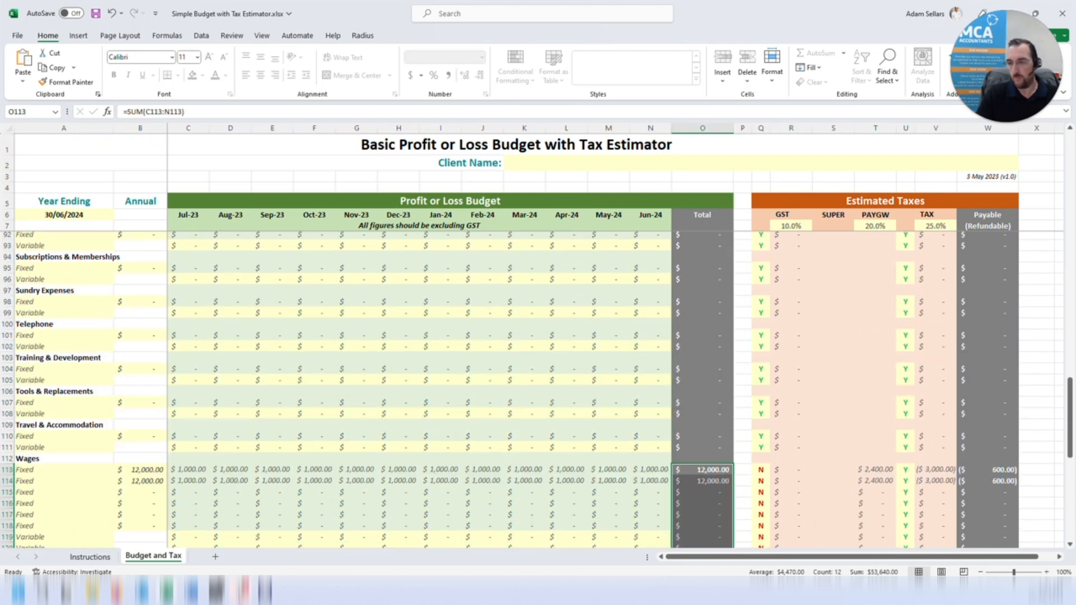
scroll(423, 387, "up", 11)
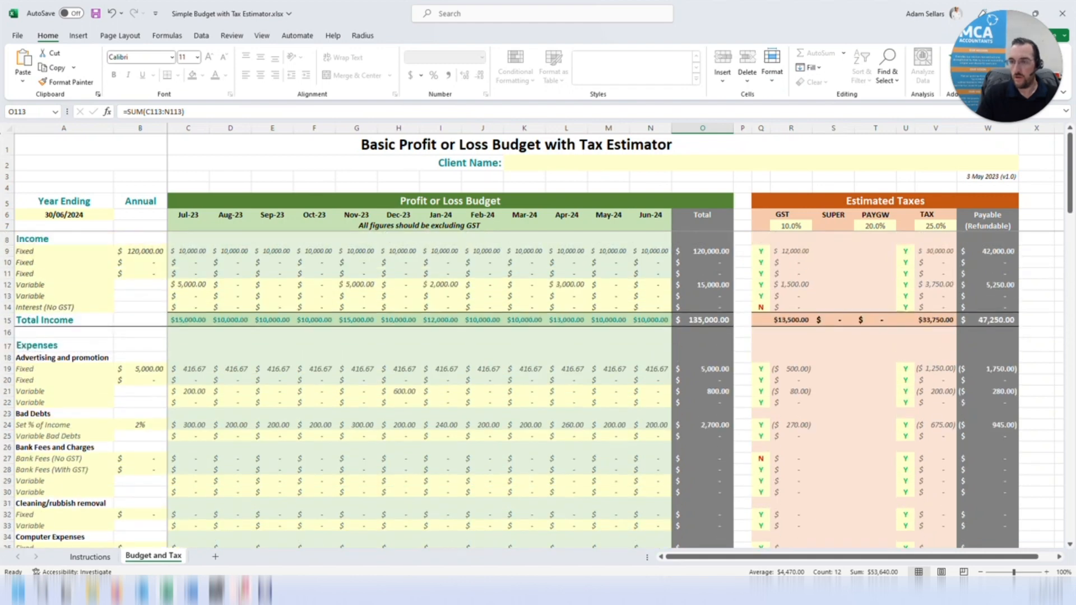
left_click(789, 322)
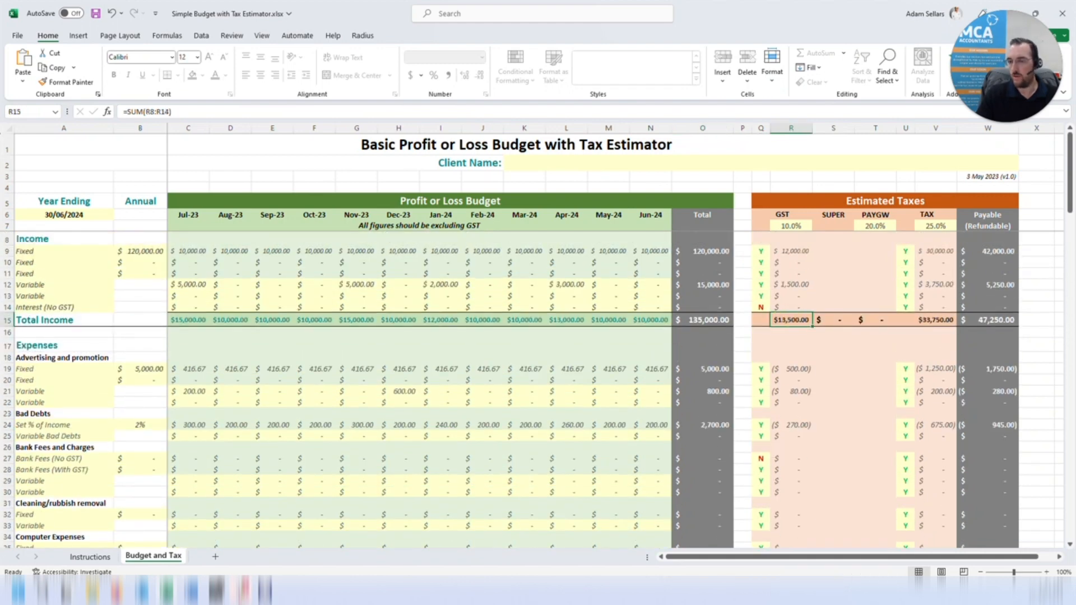
left_click(791, 369)
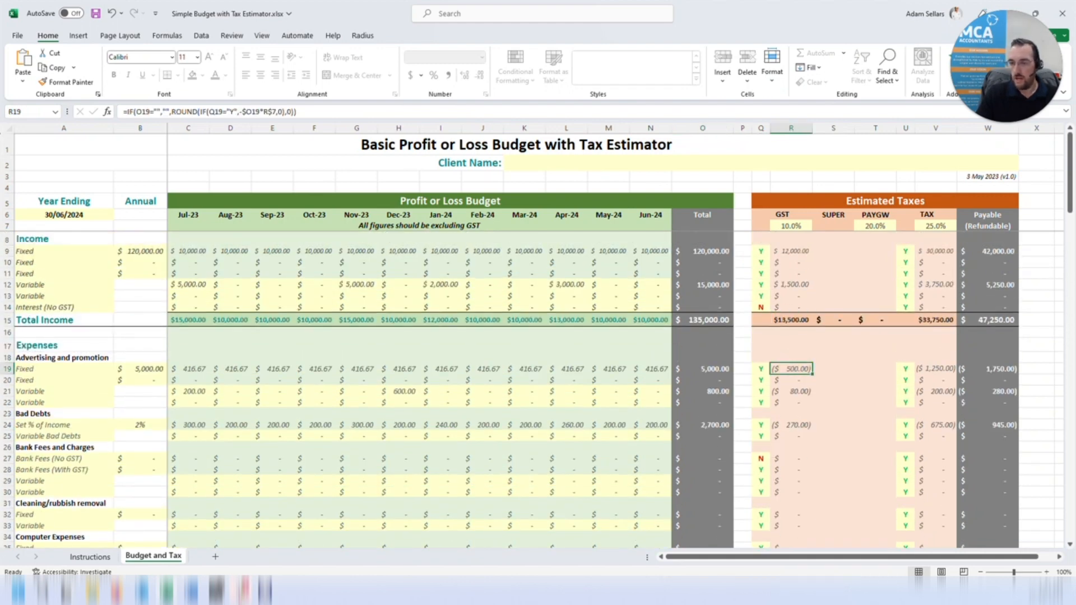
key("Down")
key("Down")
key("Down")
key("Down")
key("Down")
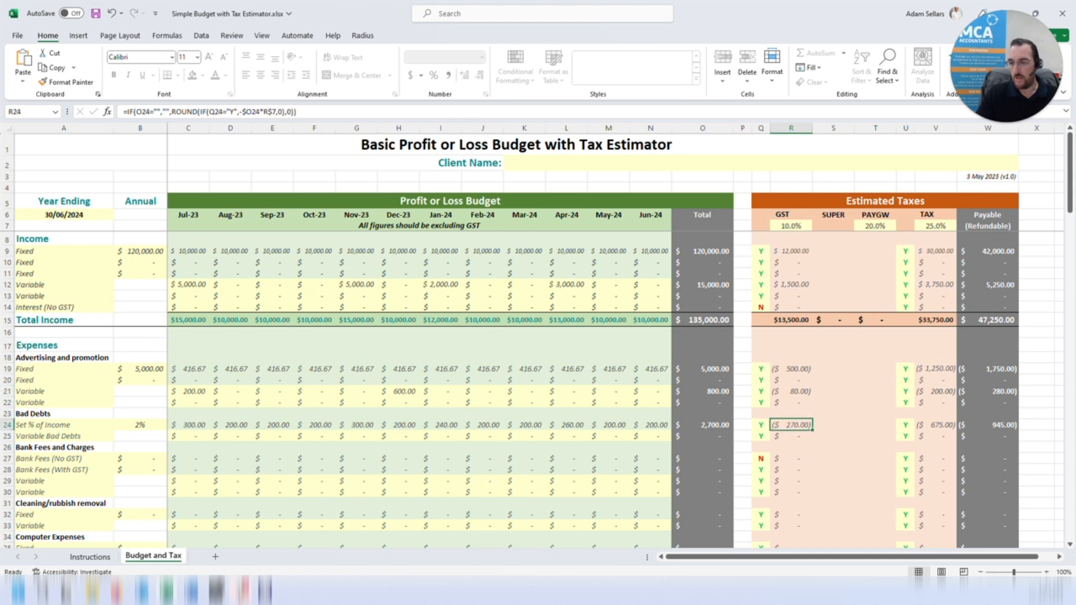
Check the GST amount for Total Operating Expenses and how the Net Profit row combines it with the income GST.
scroll(538, 348, "down", 20)
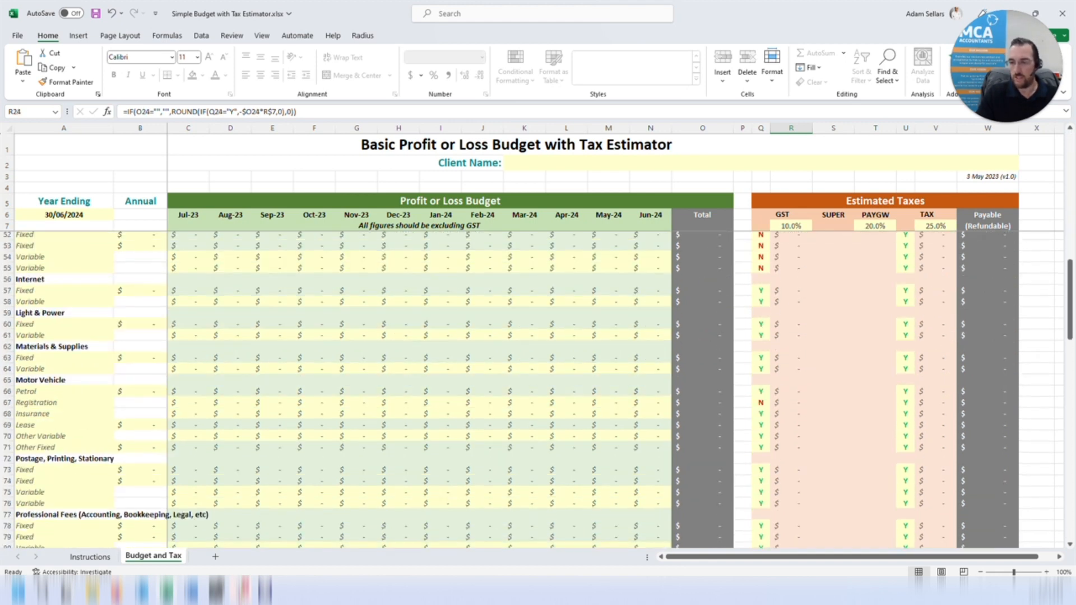
scroll(538, 386, "down", 20)
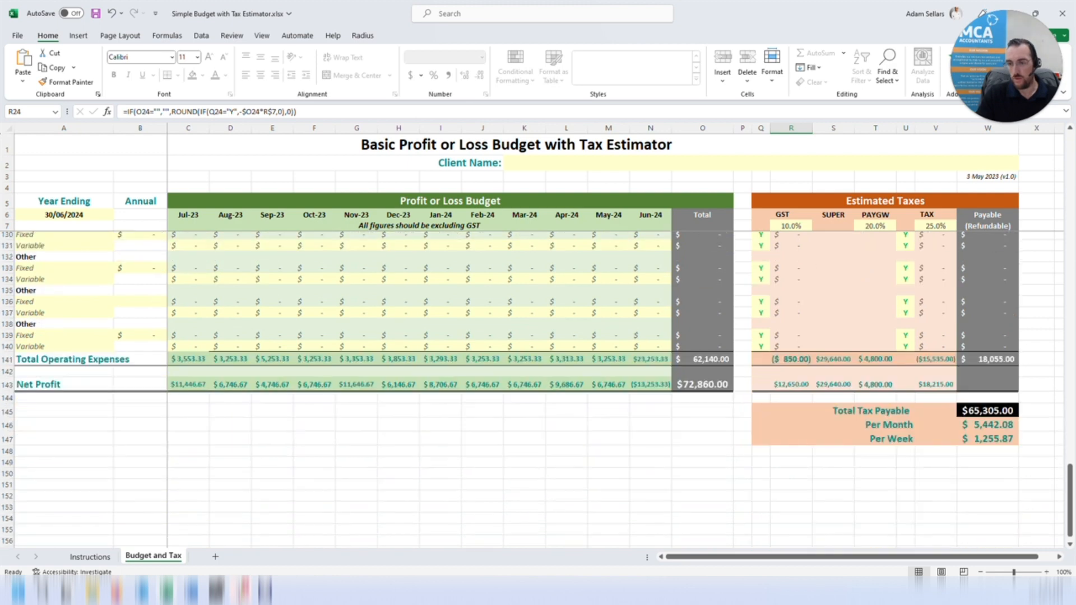
left_click(791, 359)
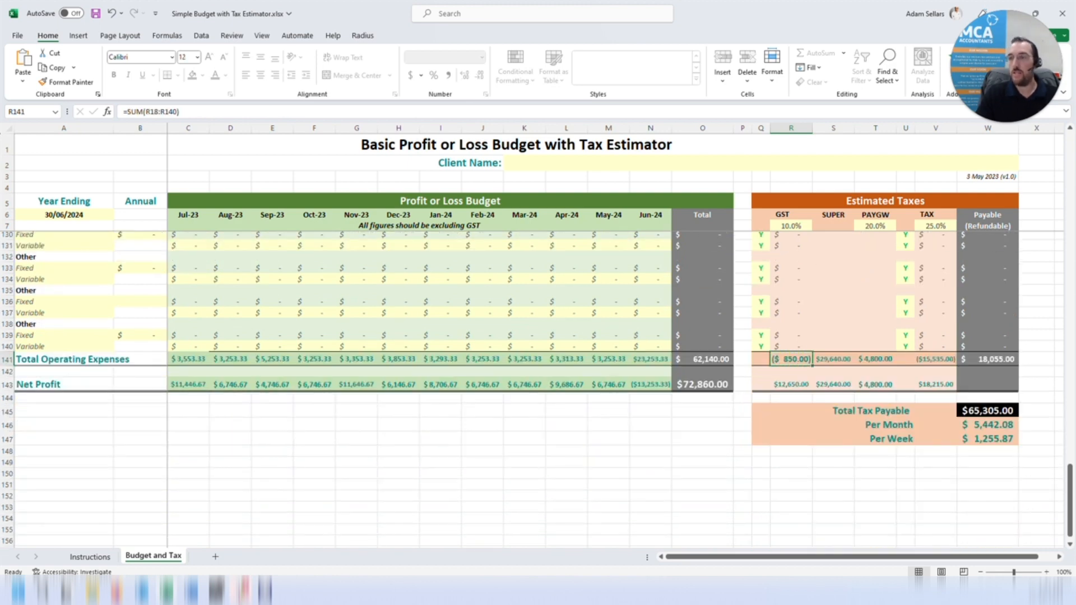
left_click(795, 384)
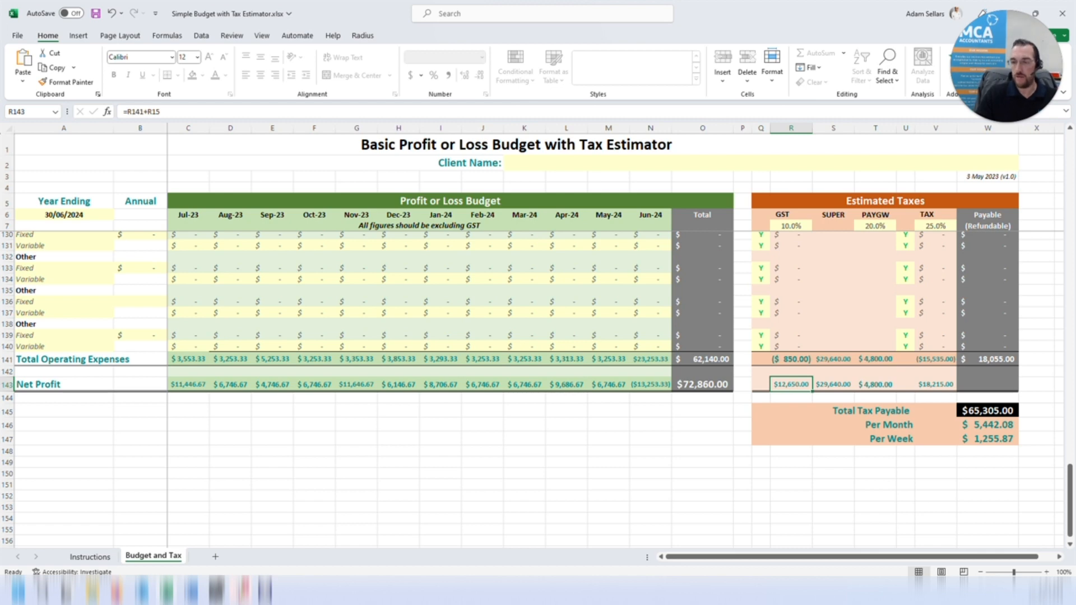
Compare the yearly Superannuation row totals with the SUPER estimates and the SUPER amount in the Net Profit row.
scroll(538, 386, "up", 10)
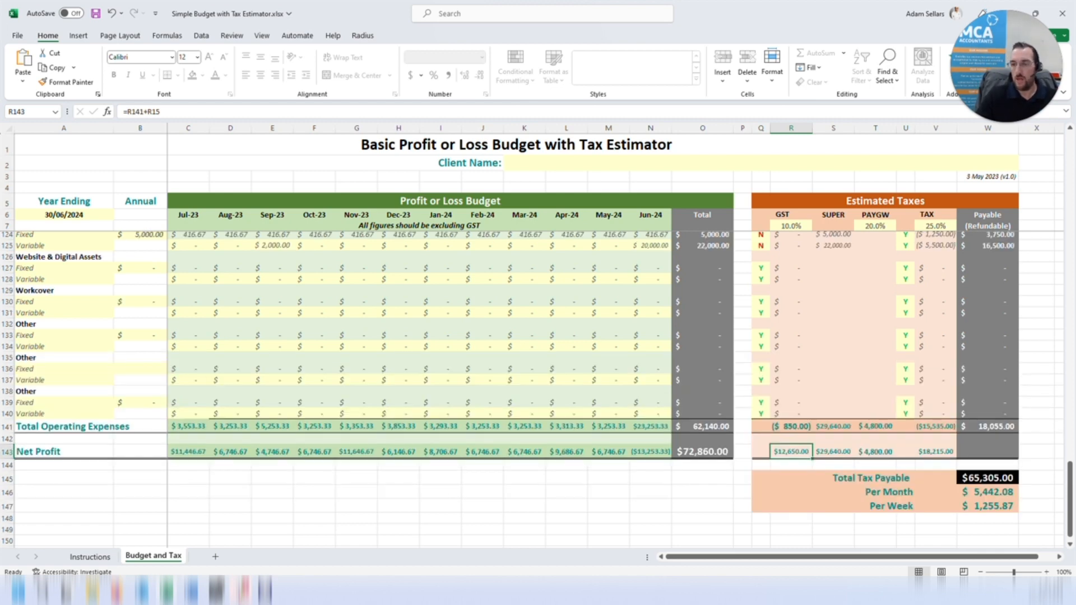
left_click_drag(833, 492, 833, 515)
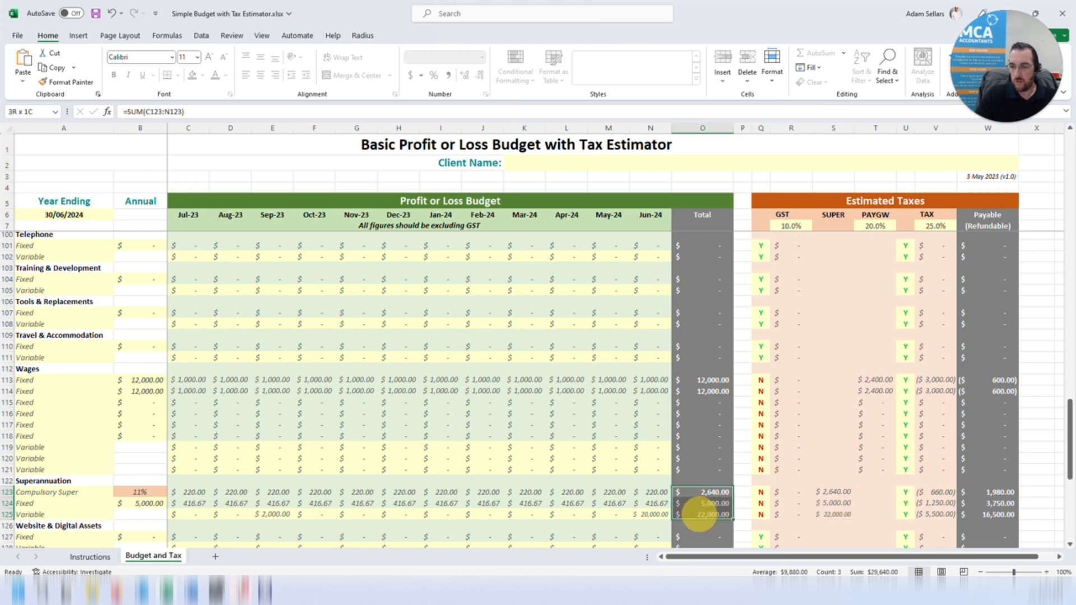
left_click(830, 492)
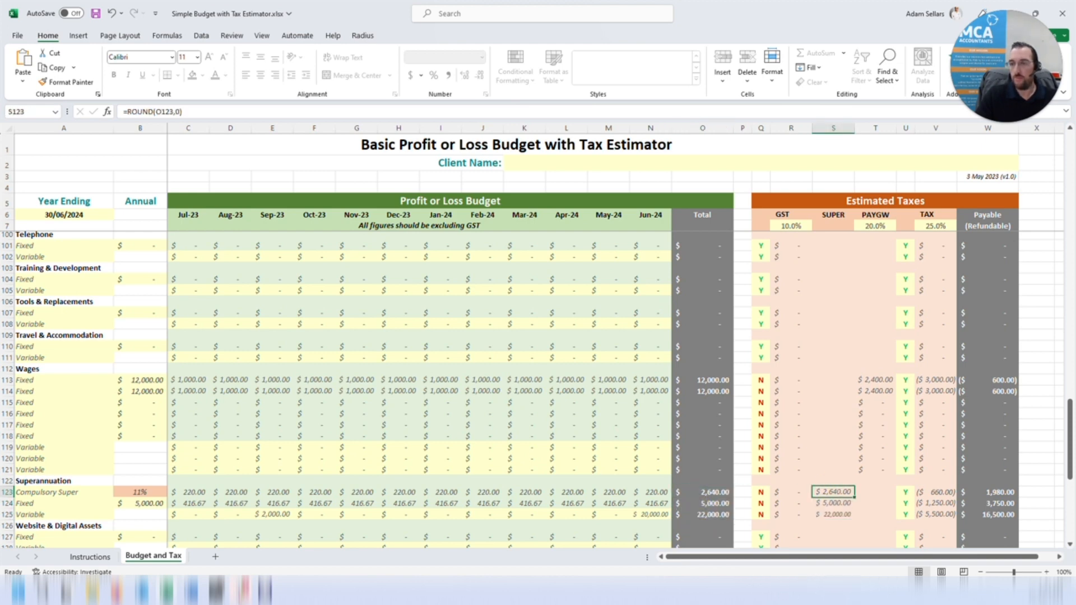
scroll(538, 386, "down", 14)
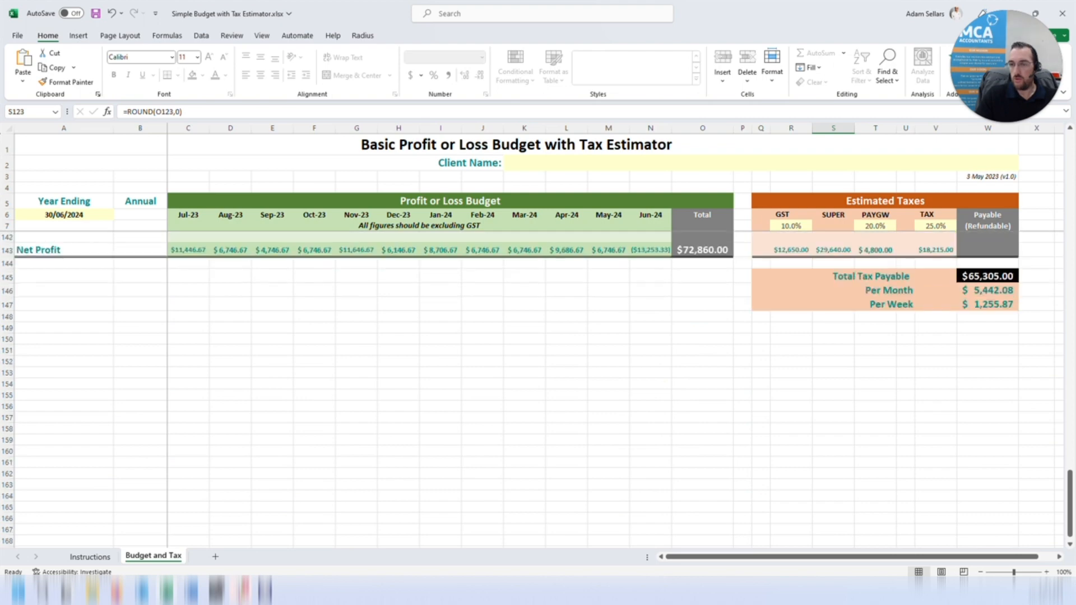
scroll(538, 387, "up", 2)
left_click(834, 317)
scroll(833, 320, "up", 3)
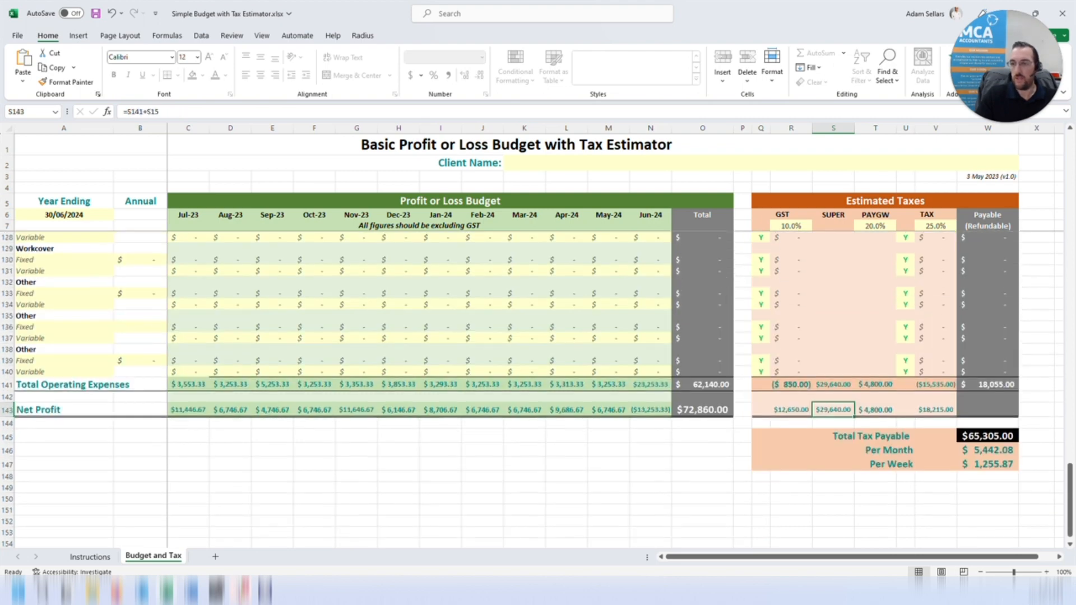
Inspect the PAYGW amount in the Net Profit row, the PAYGW rate, and how it applies to the yearly Wages totals.
left_click(874, 418)
scroll(874, 418, "up", 2)
scroll(538, 390, "up", 8)
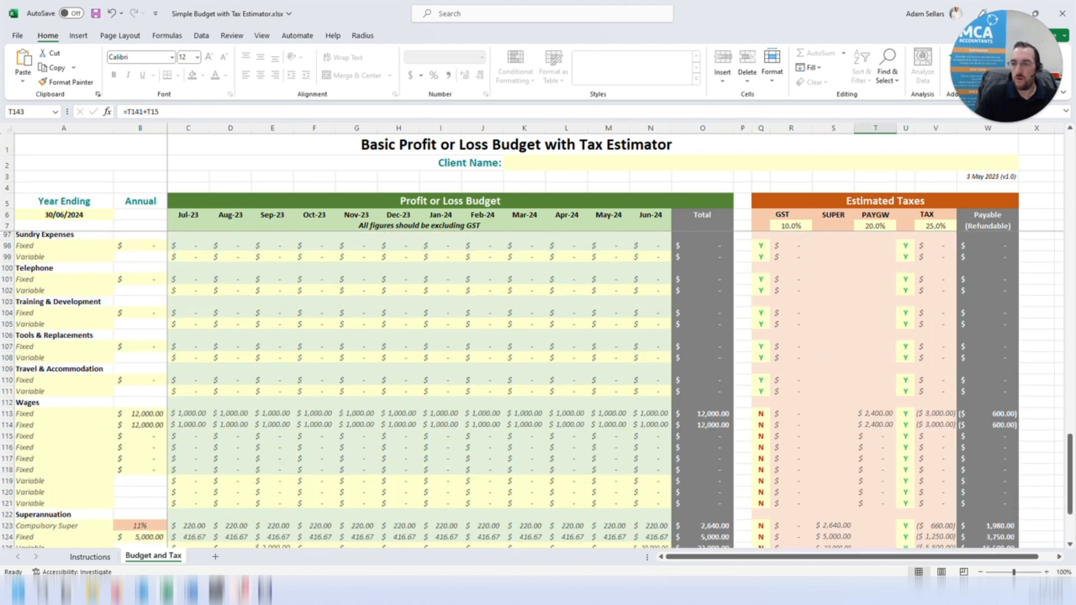
scroll(538, 390, "down", 1)
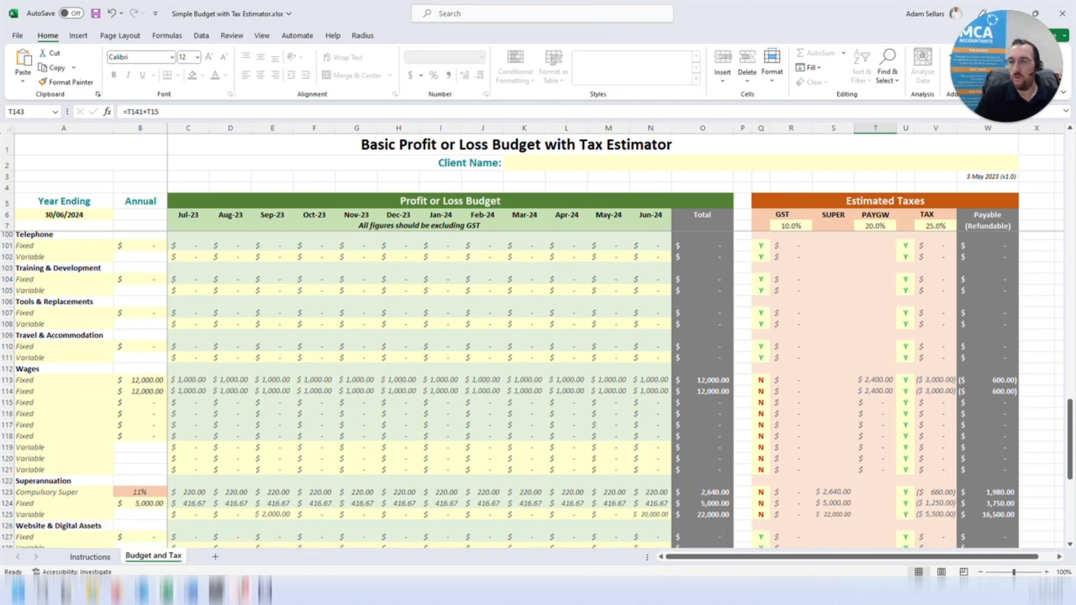
left_click(875, 226)
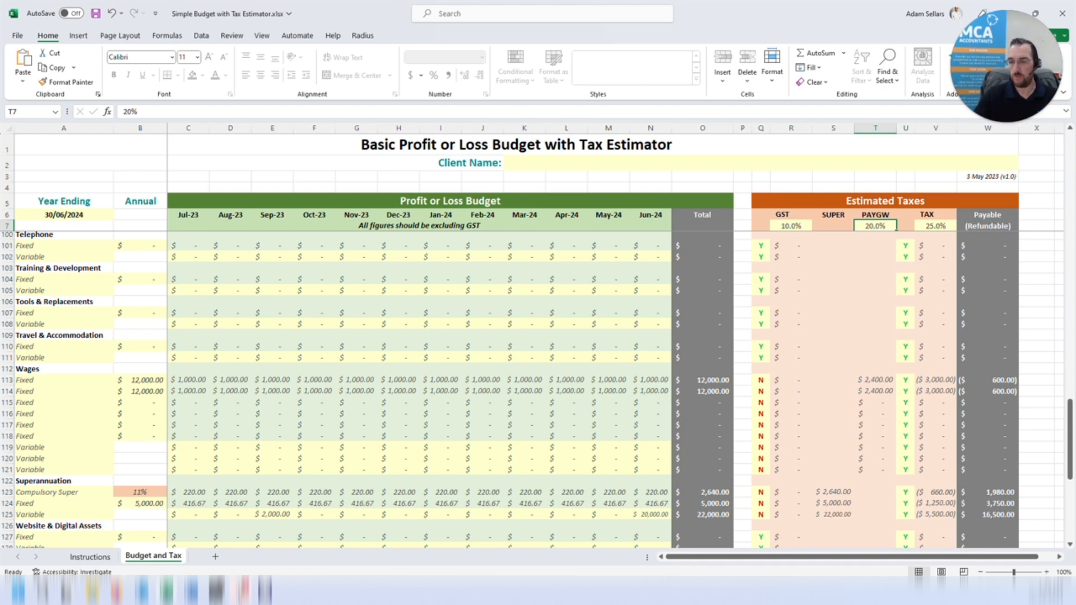
left_click(875, 380)
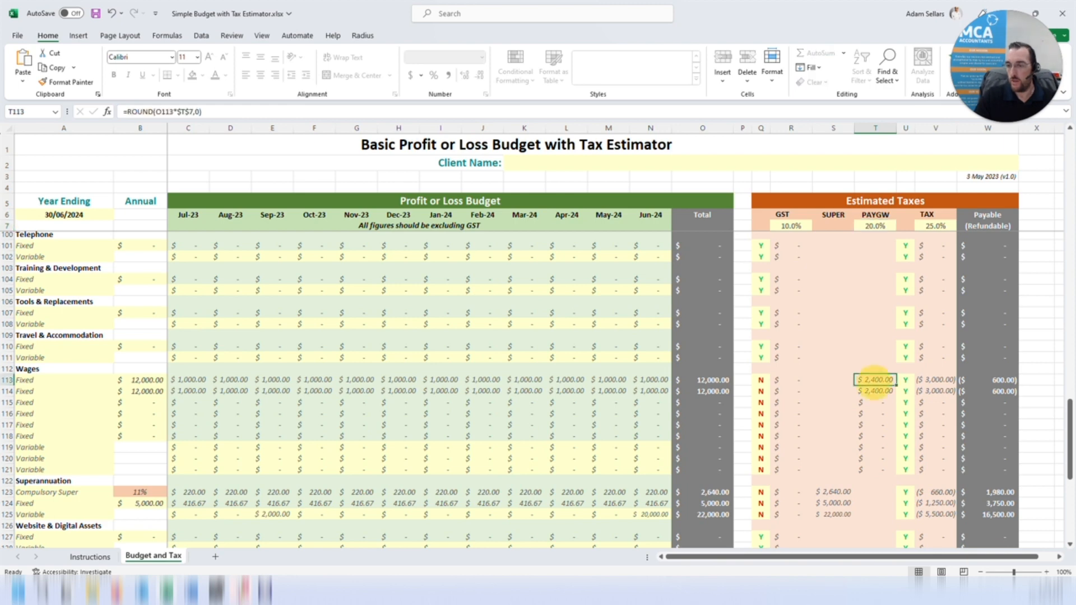
left_click(715, 380)
left_click(722, 392)
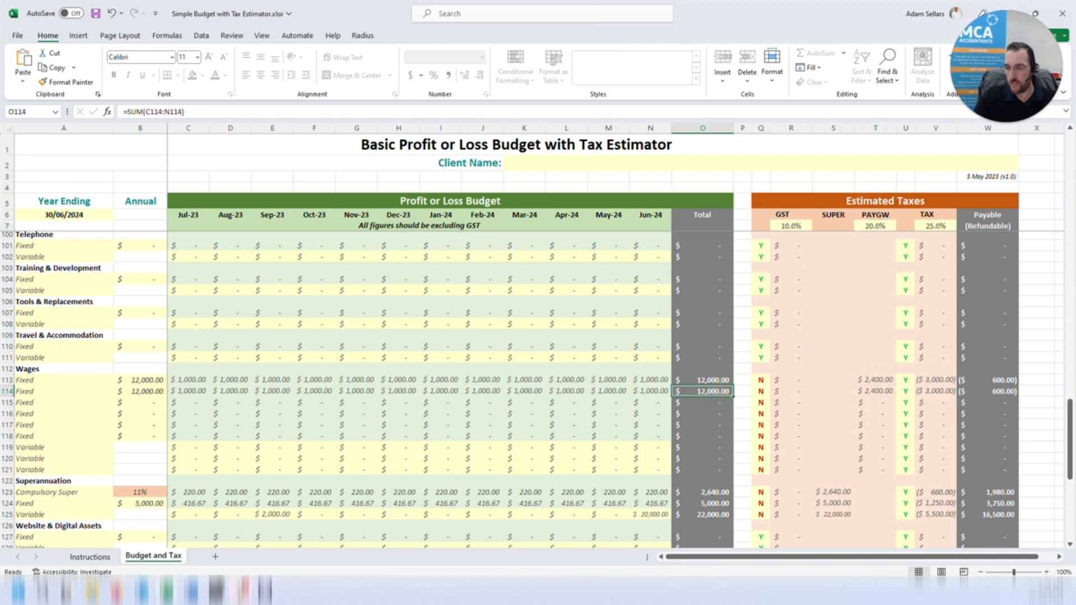
Check the PAYGW amounts in the Total Operating Expenses and Net Profit rows.
scroll(536, 390, "down", 17)
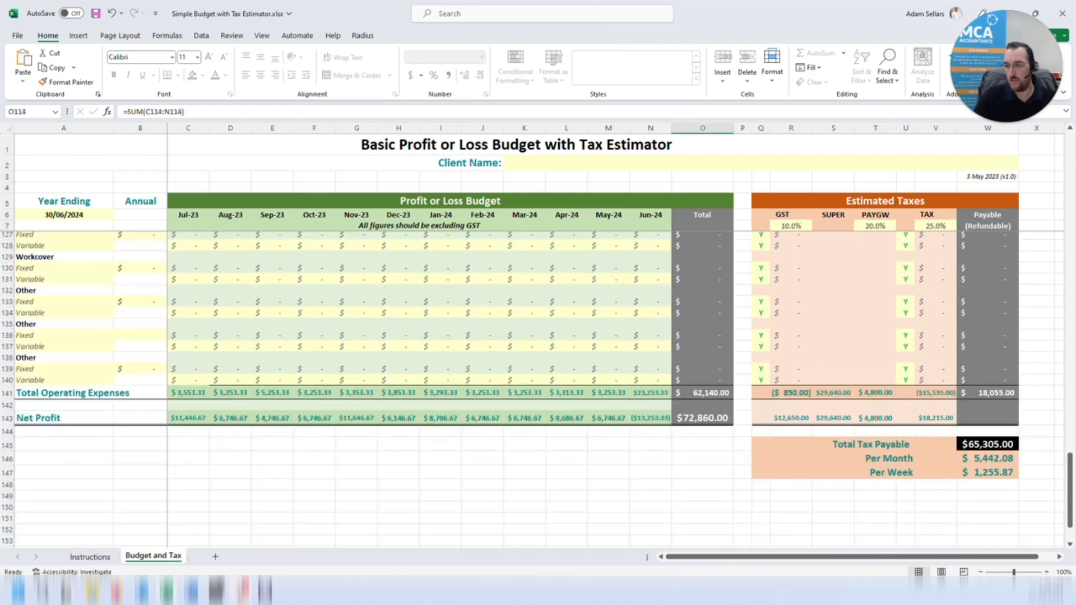
scroll(536, 387, "up", 6)
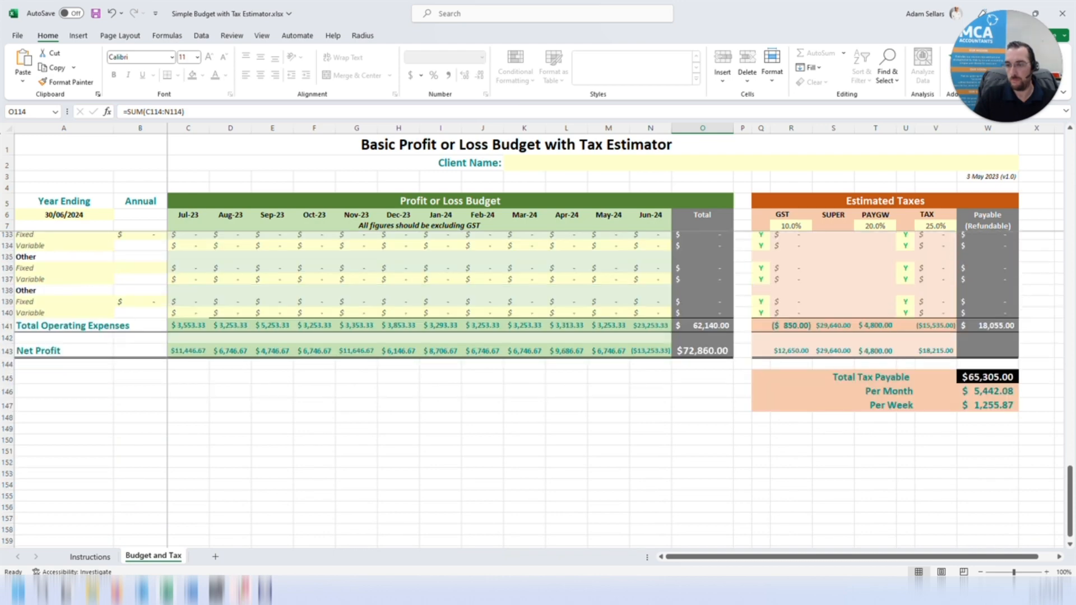
left_click(875, 325)
left_click(875, 350)
scroll(876, 358, "up", 10)
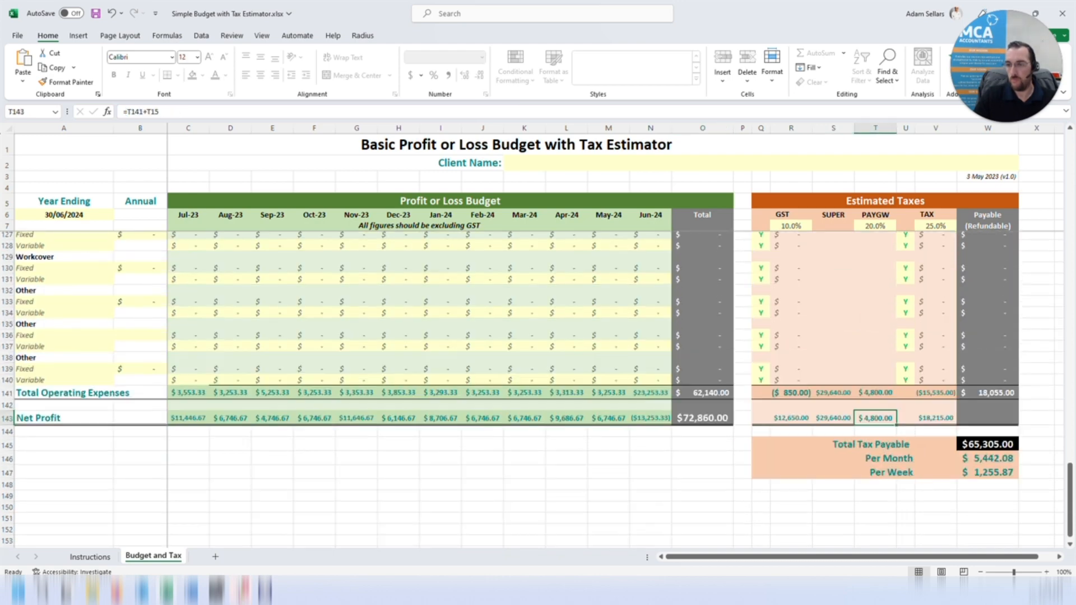
Try an income tax rate of 22.5% in the Estimated Taxes section, and set it back to 25%.
scroll(536, 389, "up", 20)
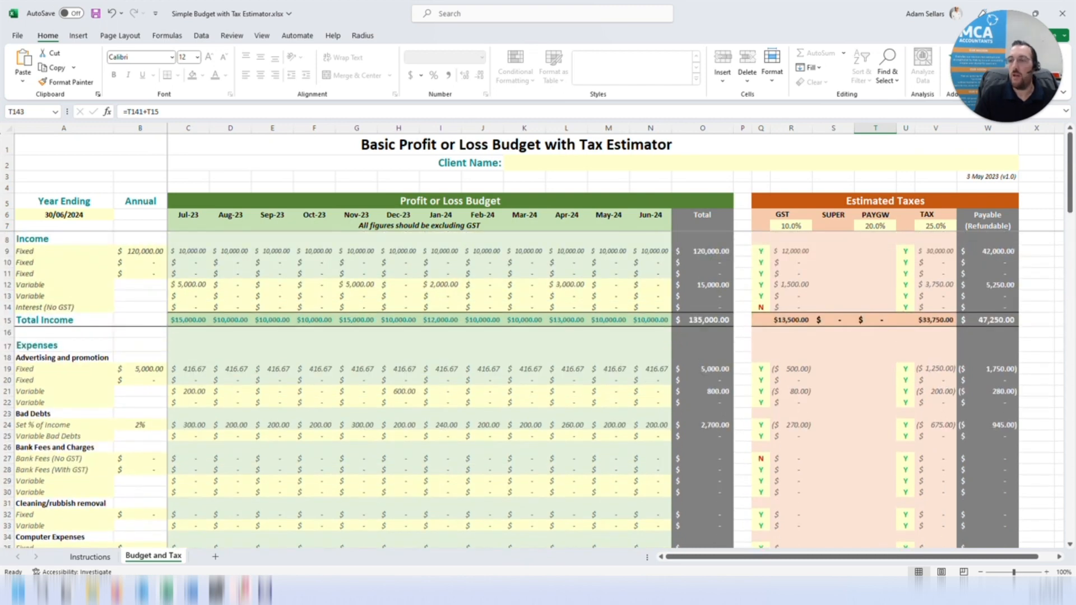
left_click(936, 226)
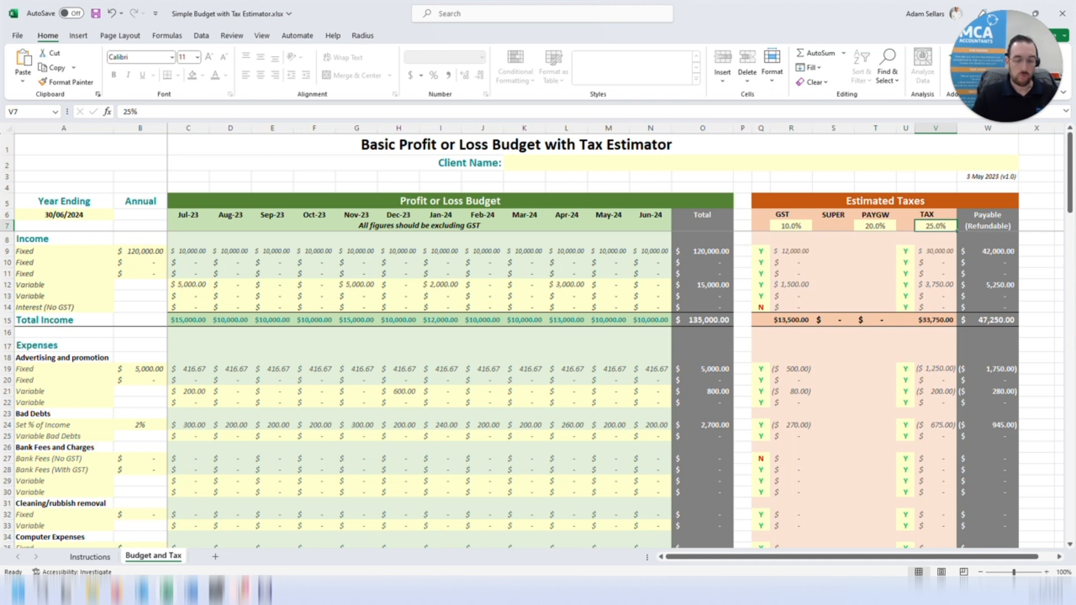
type("22.5")
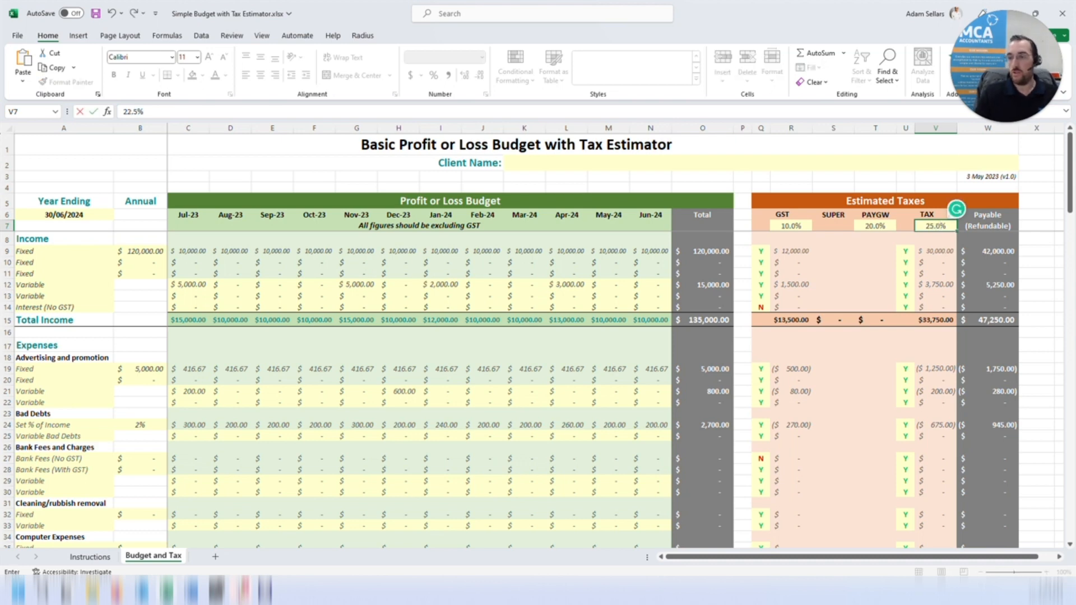
key("Return")
left_click(935, 226)
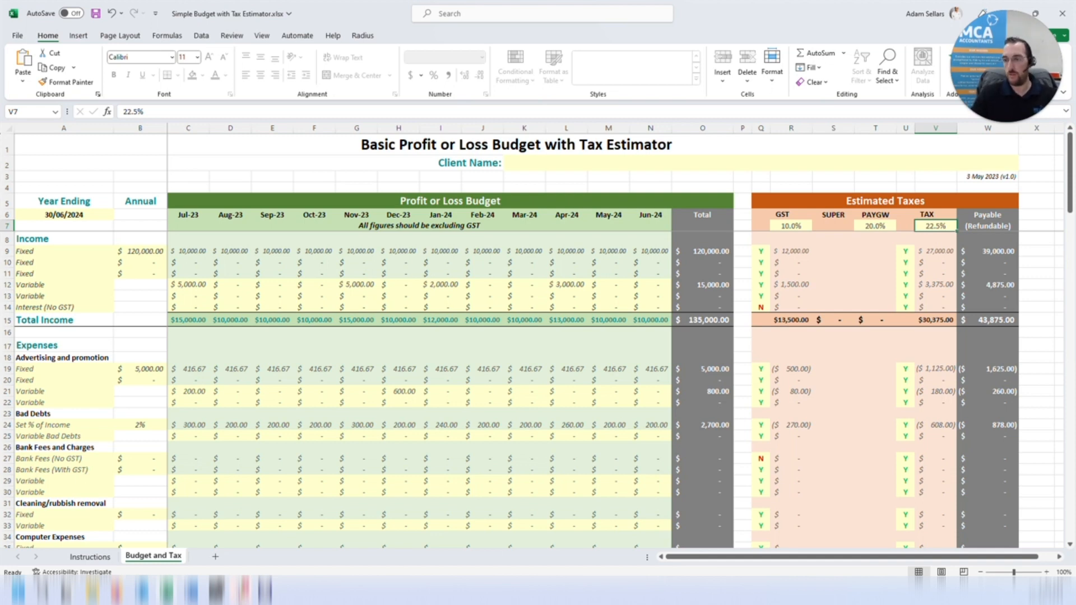
type("25")
key("Return")
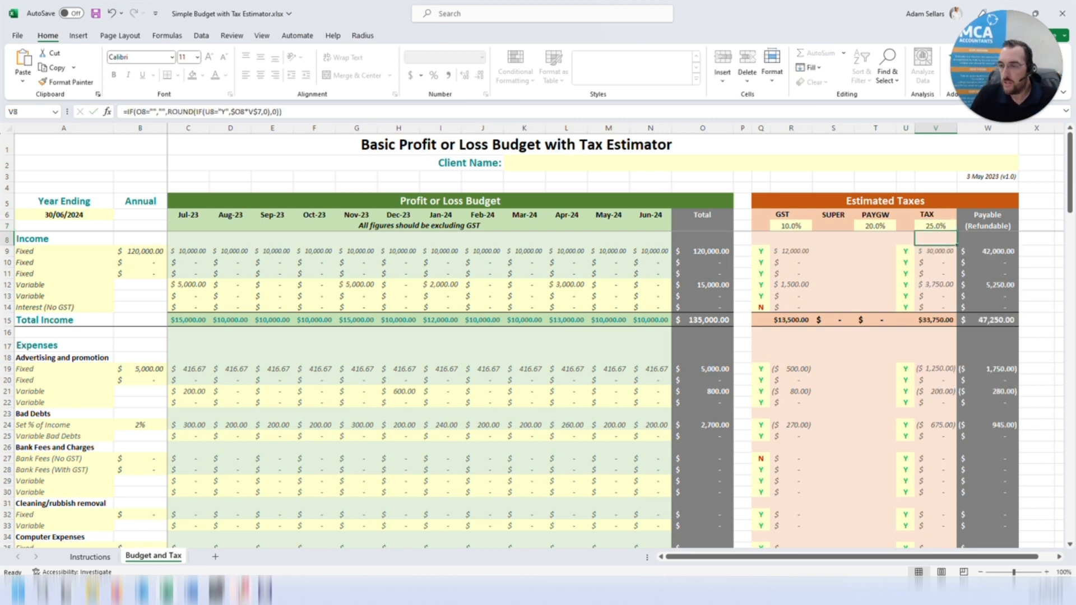
Compare the yearly totals of the Income and Advertising and promotion rows with their estimated TAX amounts.
left_click(688, 252)
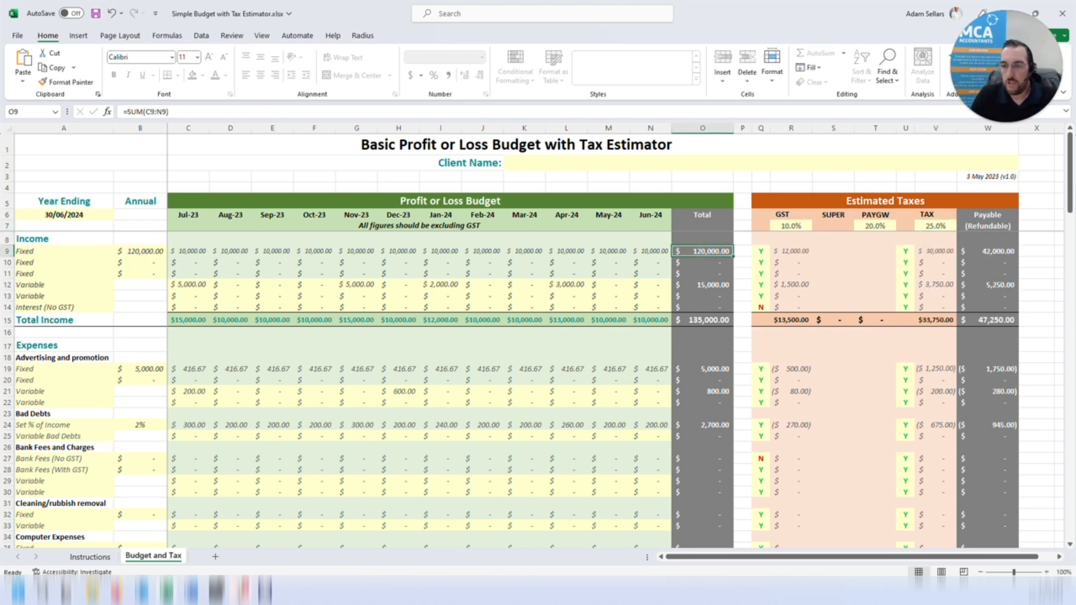
left_click(718, 286)
left_click(941, 284)
left_click(942, 252)
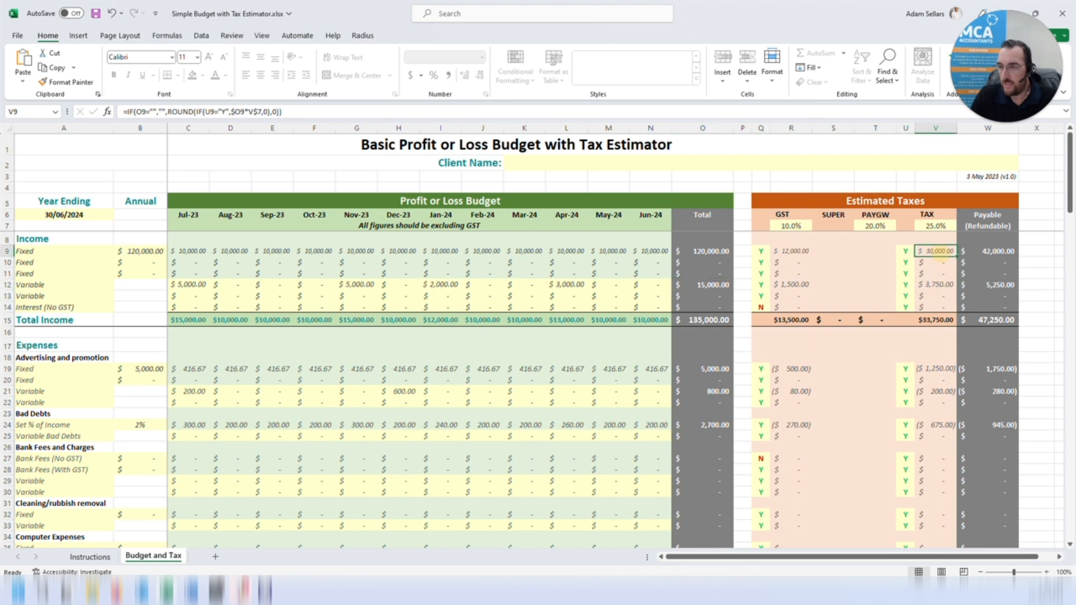
left_click(703, 252)
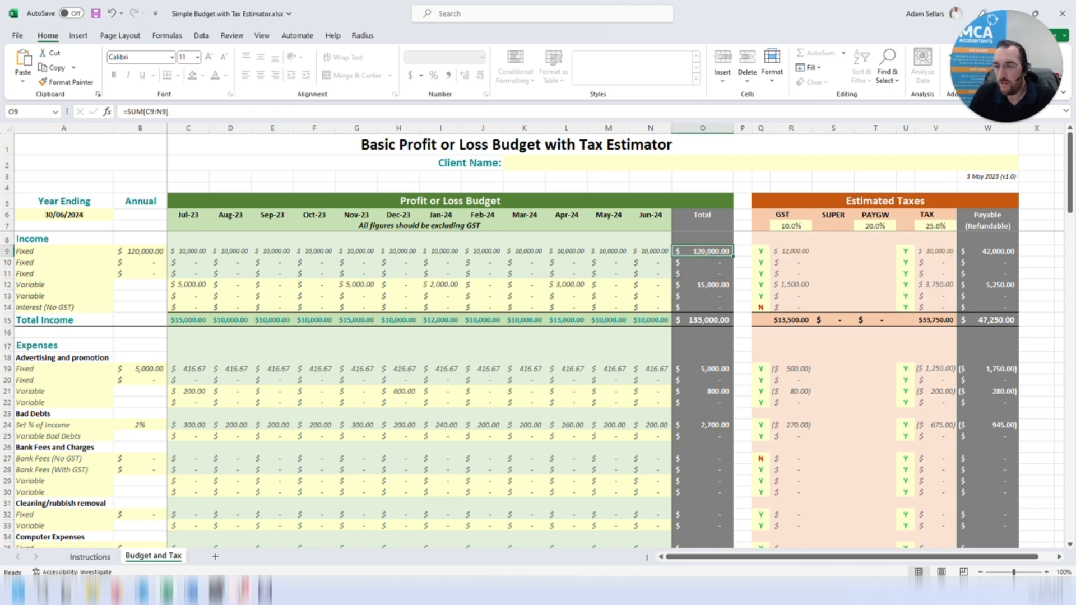
left_click(698, 368)
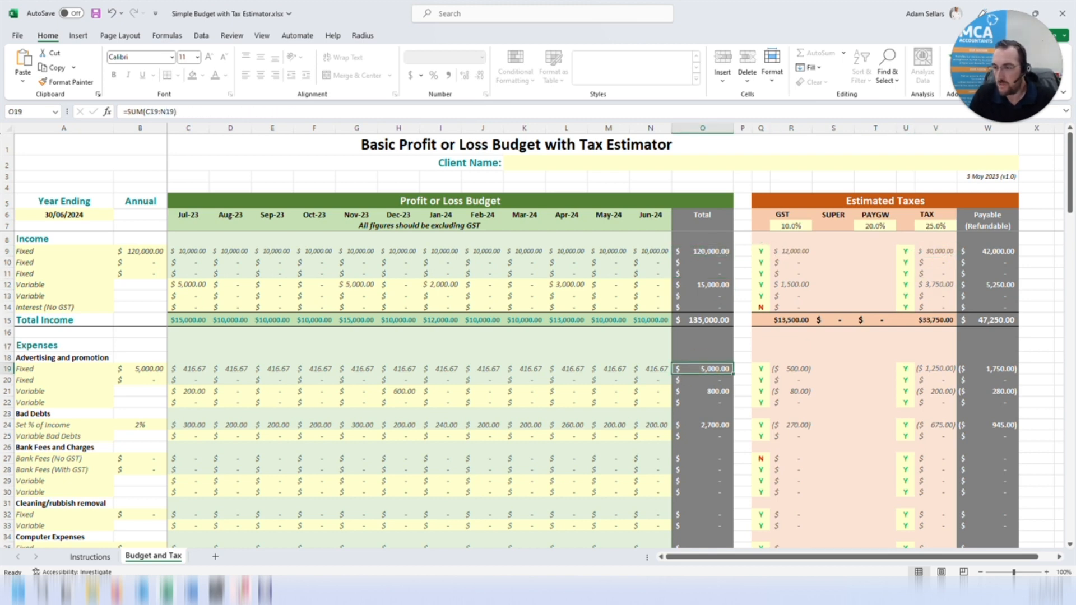
left_click(935, 369)
Check the Payable amount for Total Operating Expenses and the Total Tax Payable with its Per Month and Per Week figures.
scroll(504, 387, "down", 5)
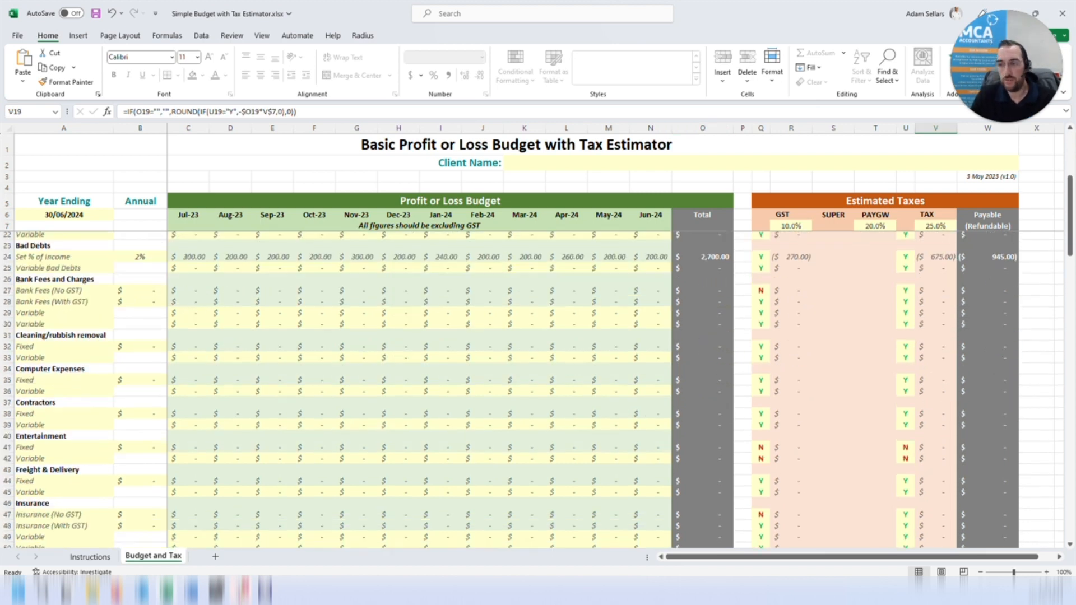
scroll(504, 387, "down", 11)
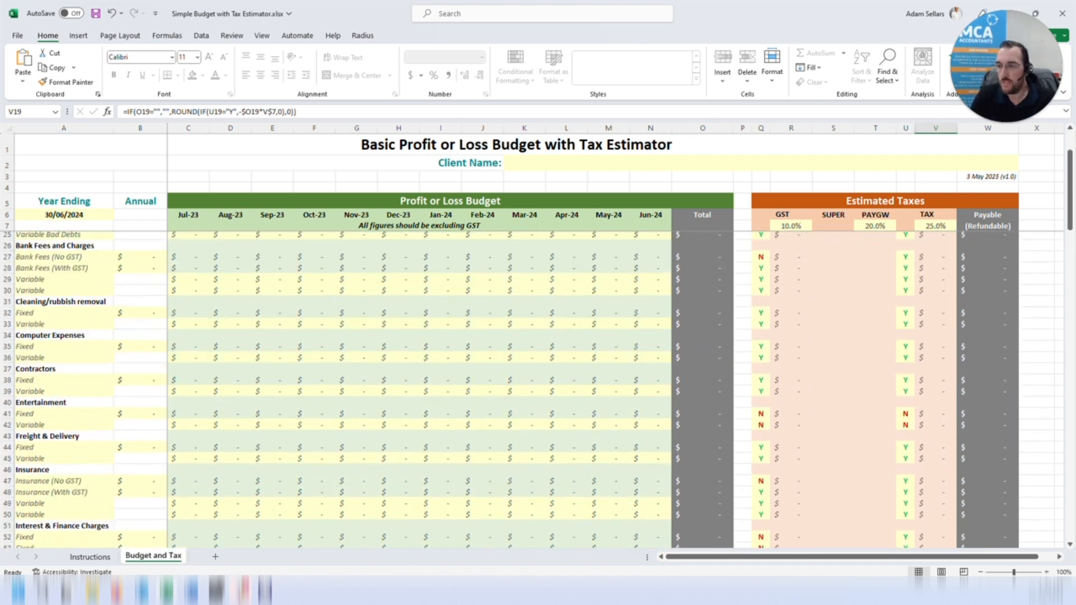
scroll(504, 387, "down", 20)
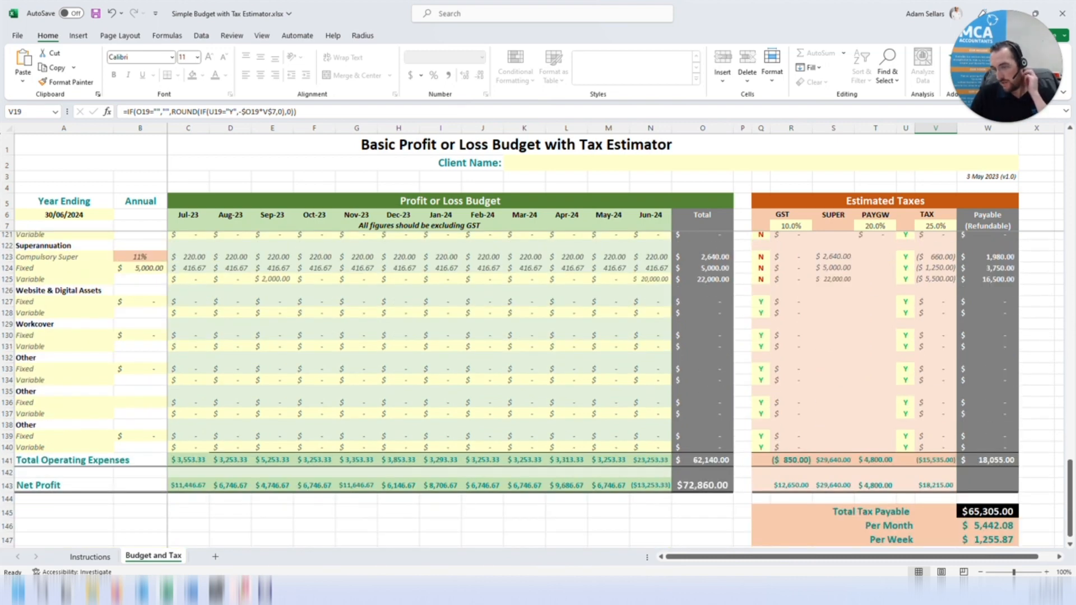
left_click(992, 460)
scroll(991, 437, "down", 2)
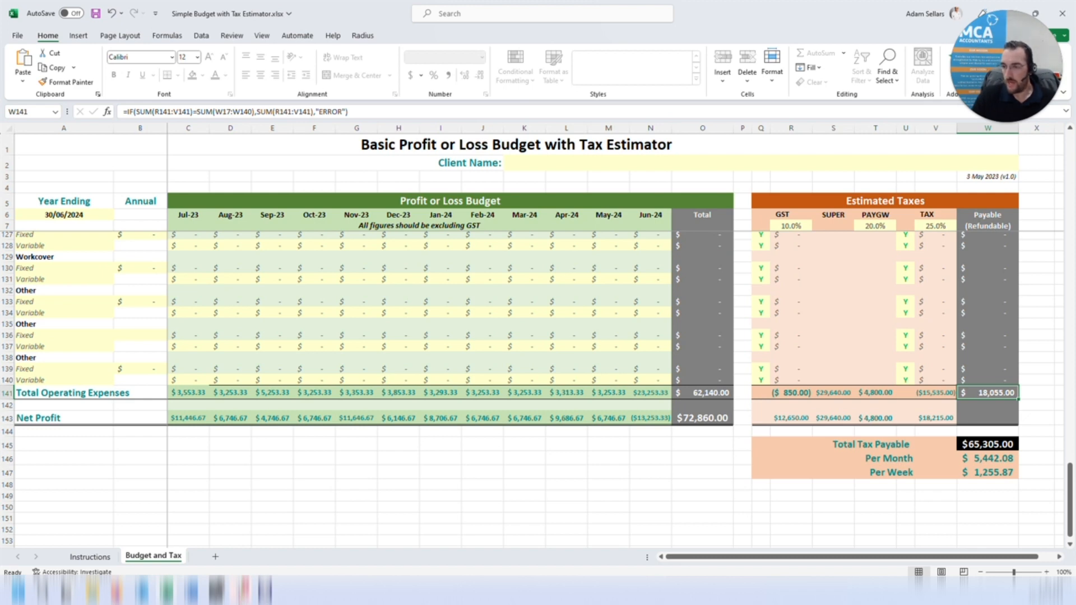
left_click(983, 444)
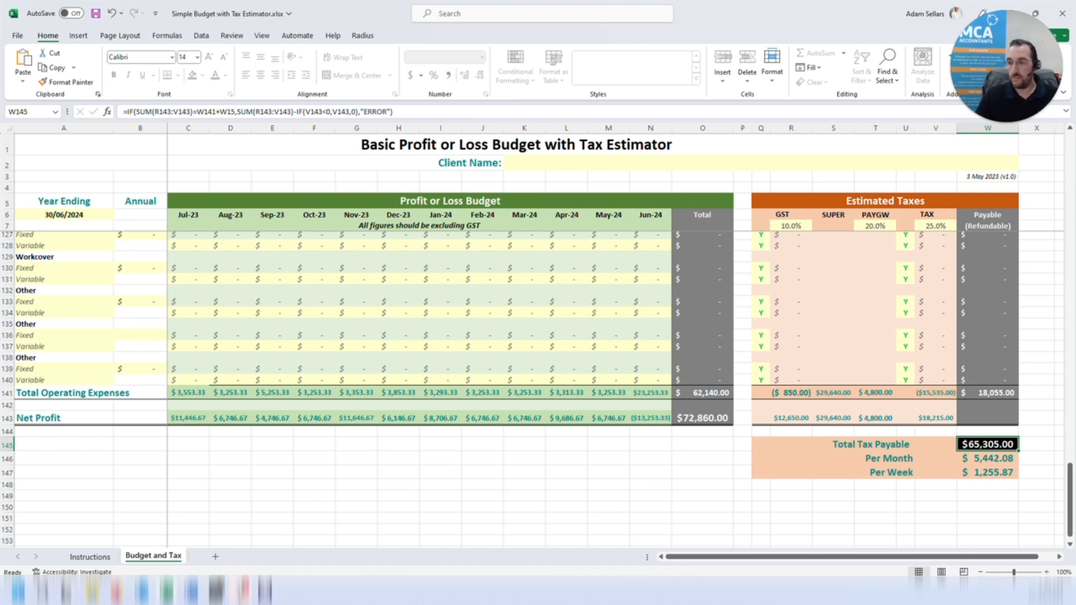
left_click(985, 457)
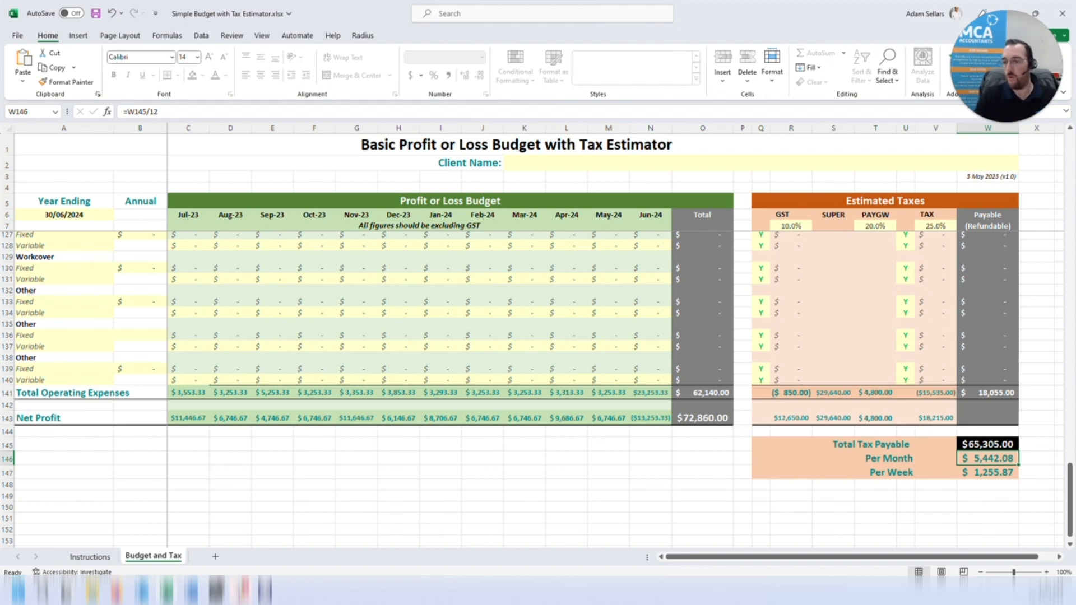
left_click(1001, 473)
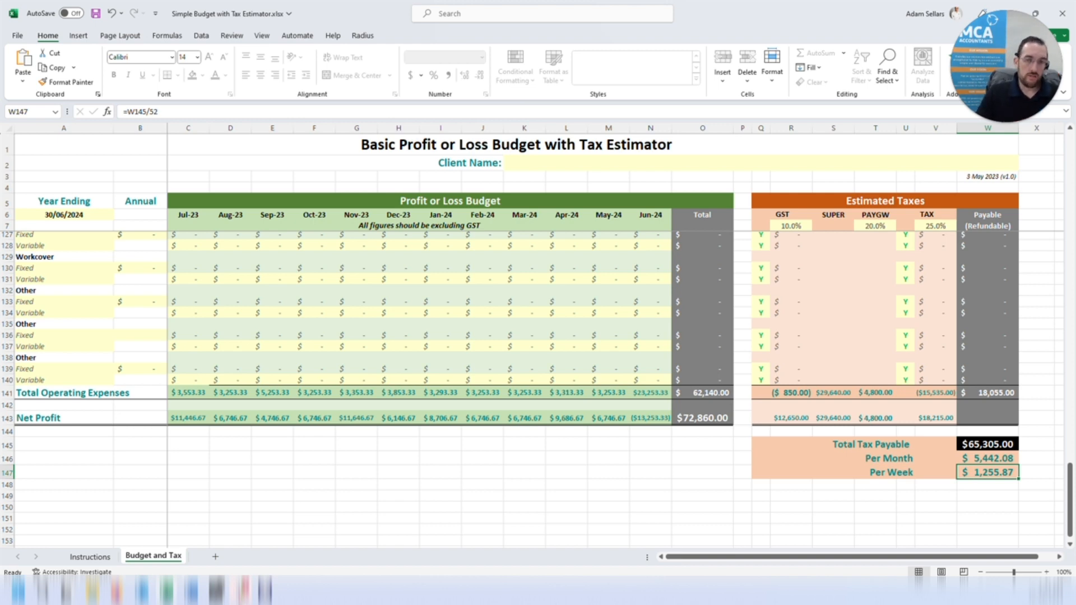
scroll(538, 390, "up", 16)
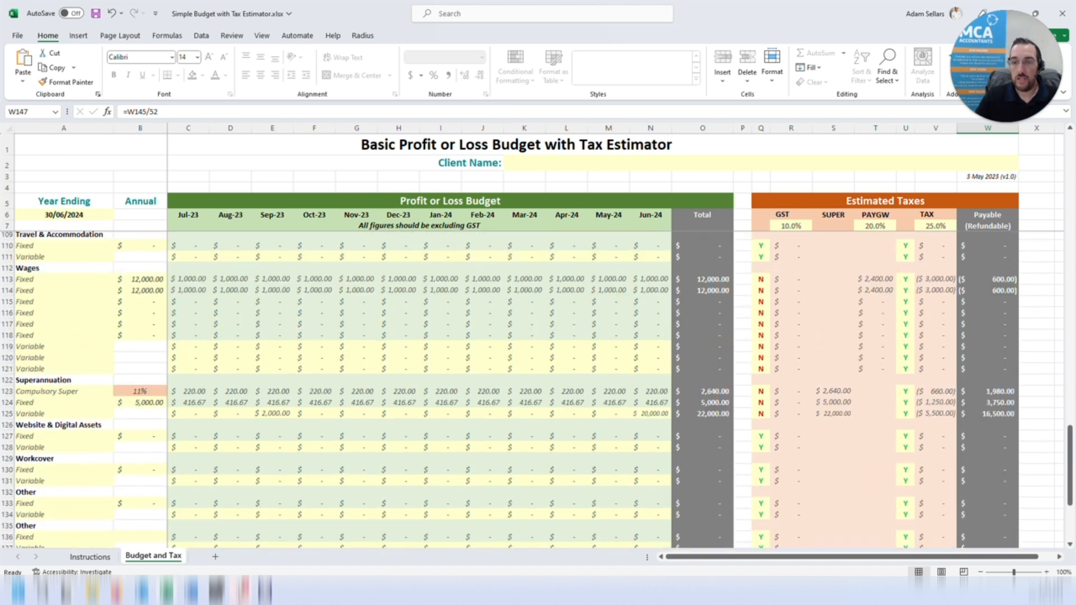
scroll(538, 389, "up", 17)
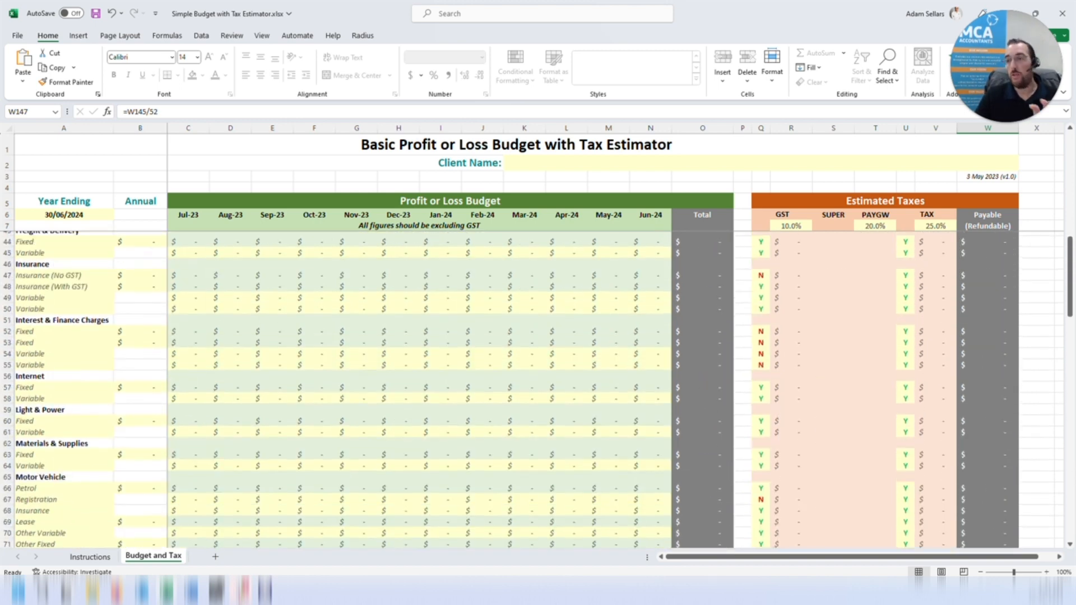
scroll(538, 389, "up", 4)
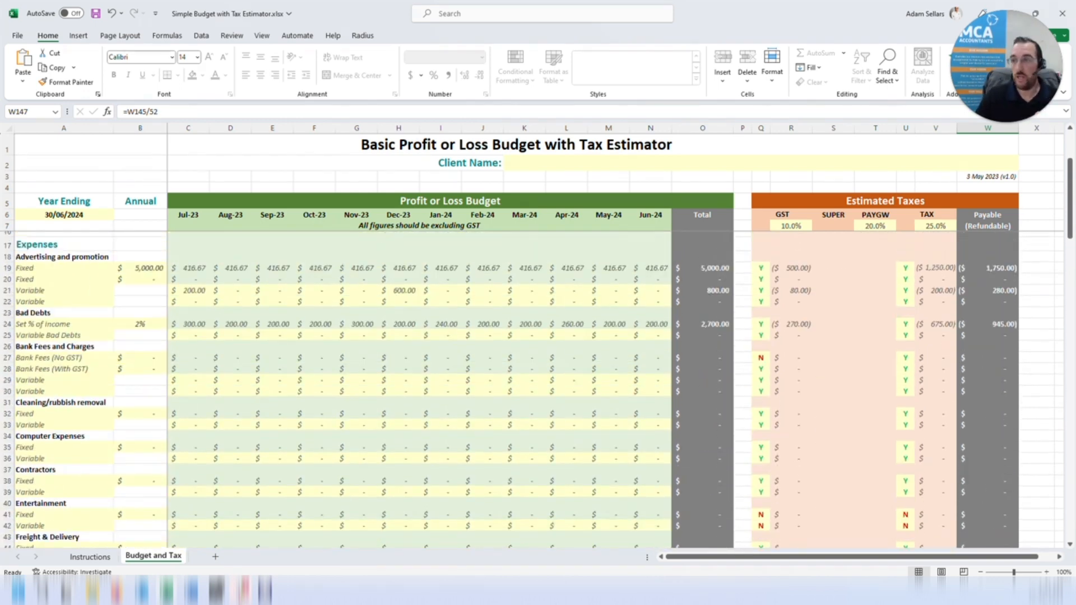
scroll(538, 389, "up", 3)
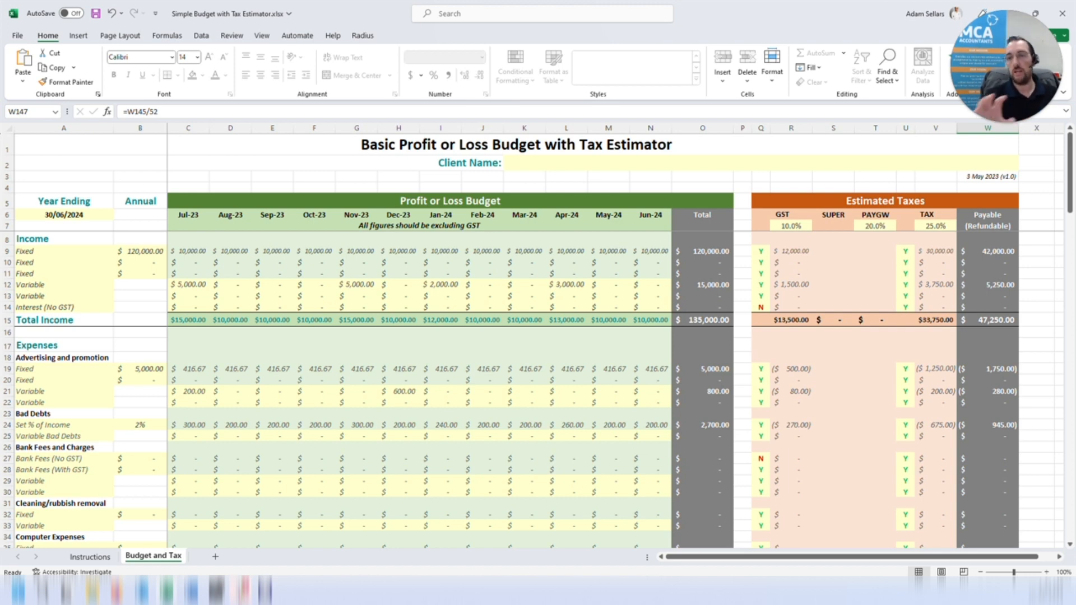
scroll(538, 393, "down", 20)
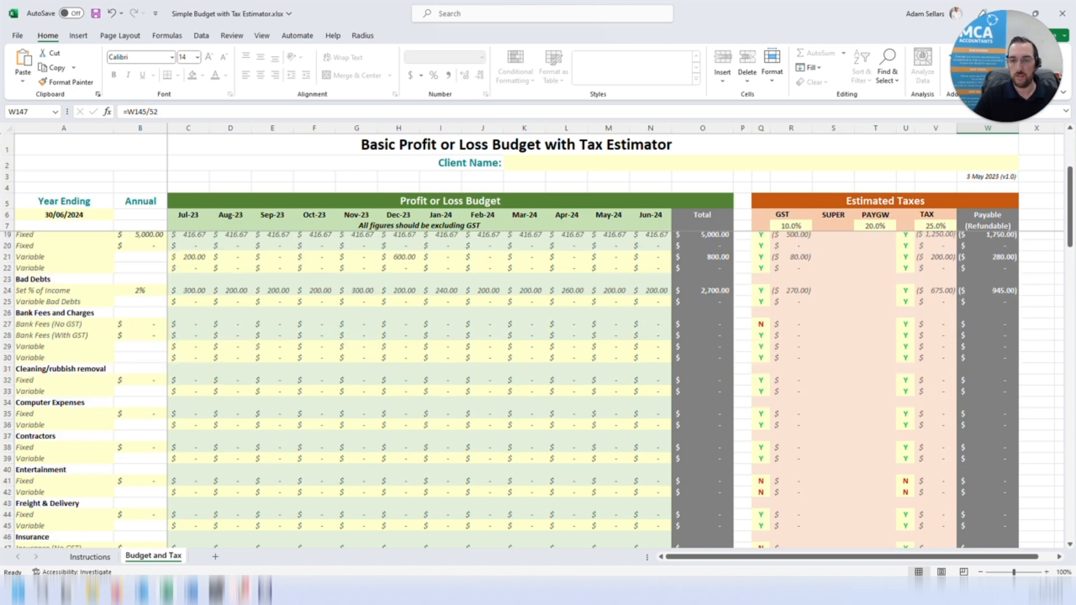
scroll(538, 392, "down", 17)
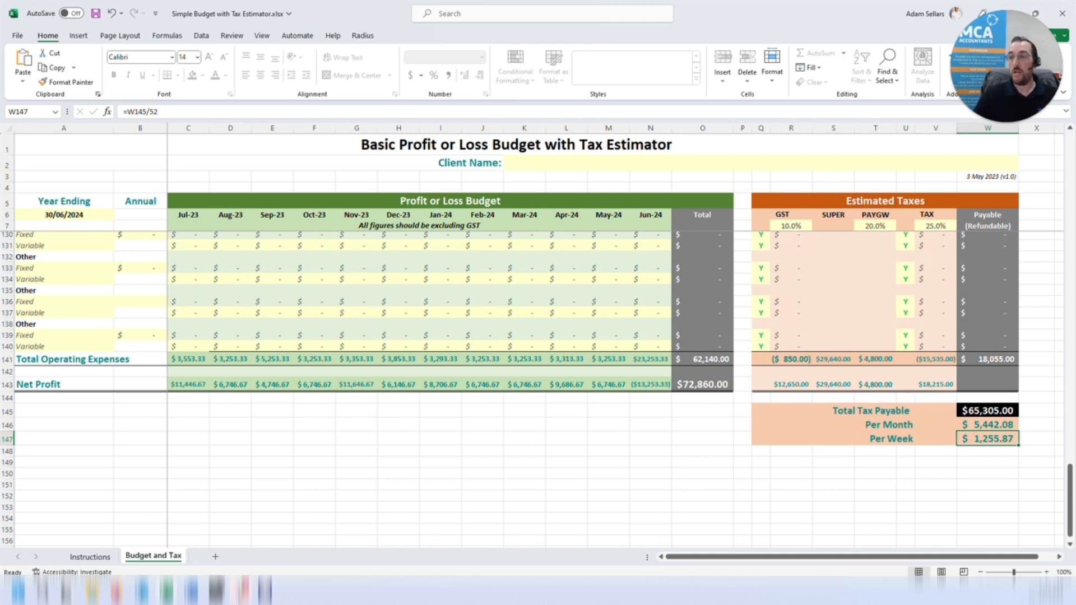
Read the Disclaimer lines on client use and the absence of guarantees in the Instructions sheet, and return to the Budget and Tax sheet.
left_click(90, 557)
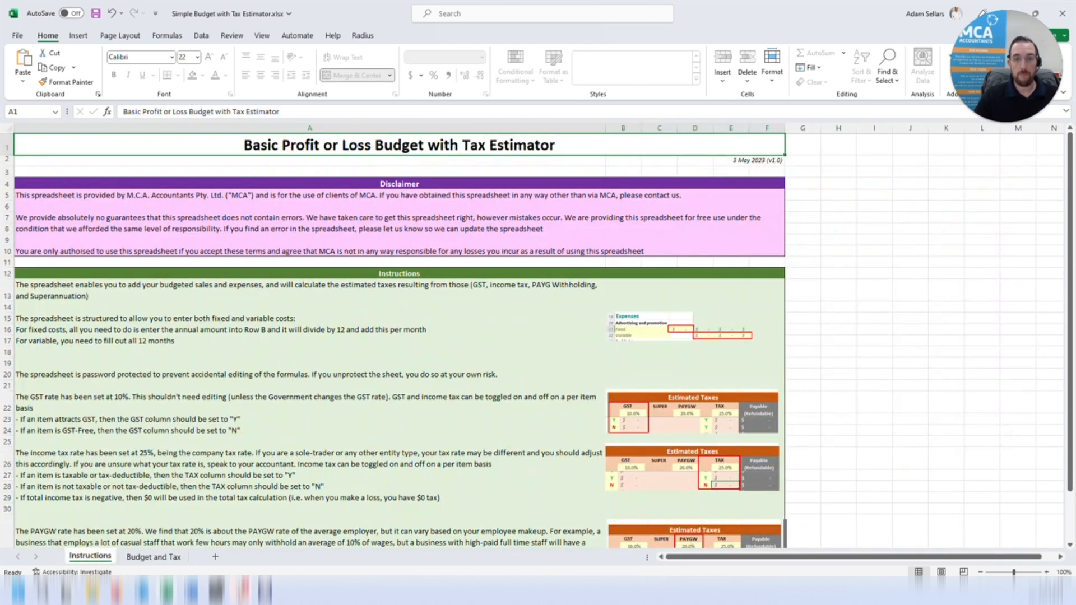
left_click(336, 196)
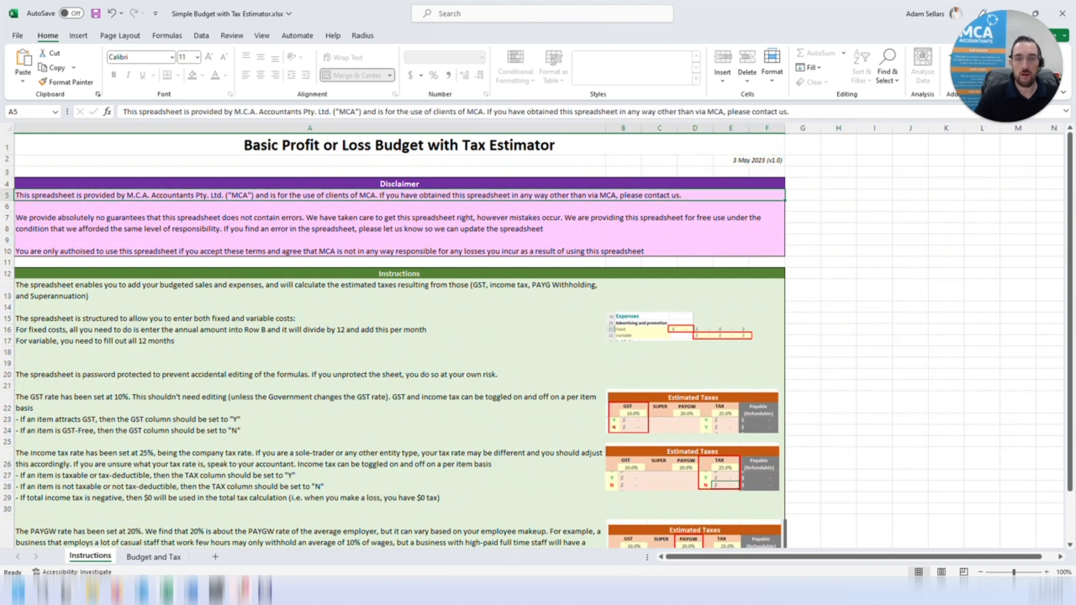
left_click(336, 217)
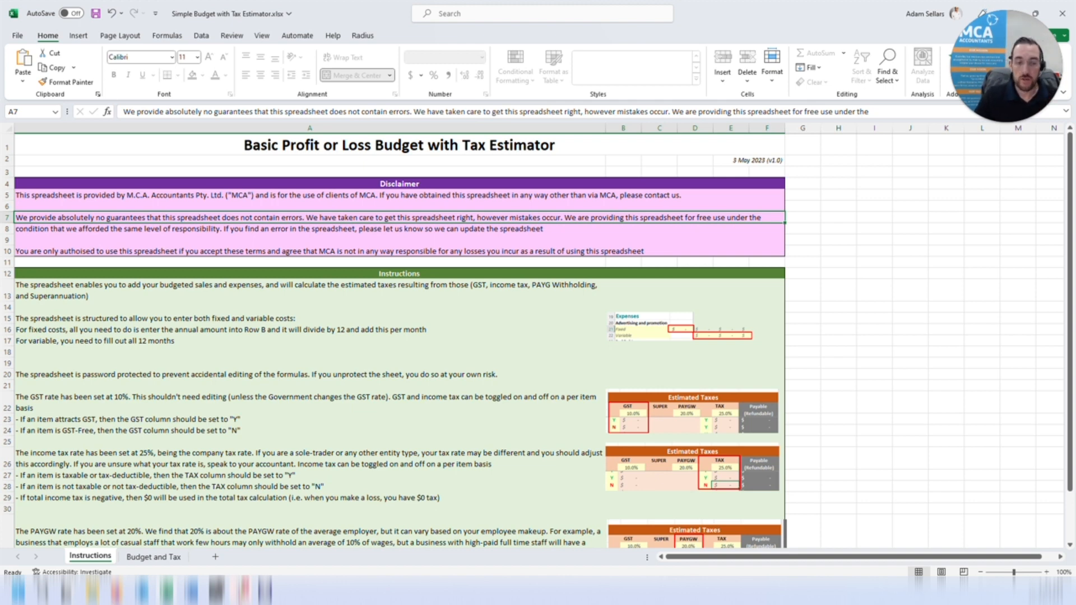
left_click(153, 557)
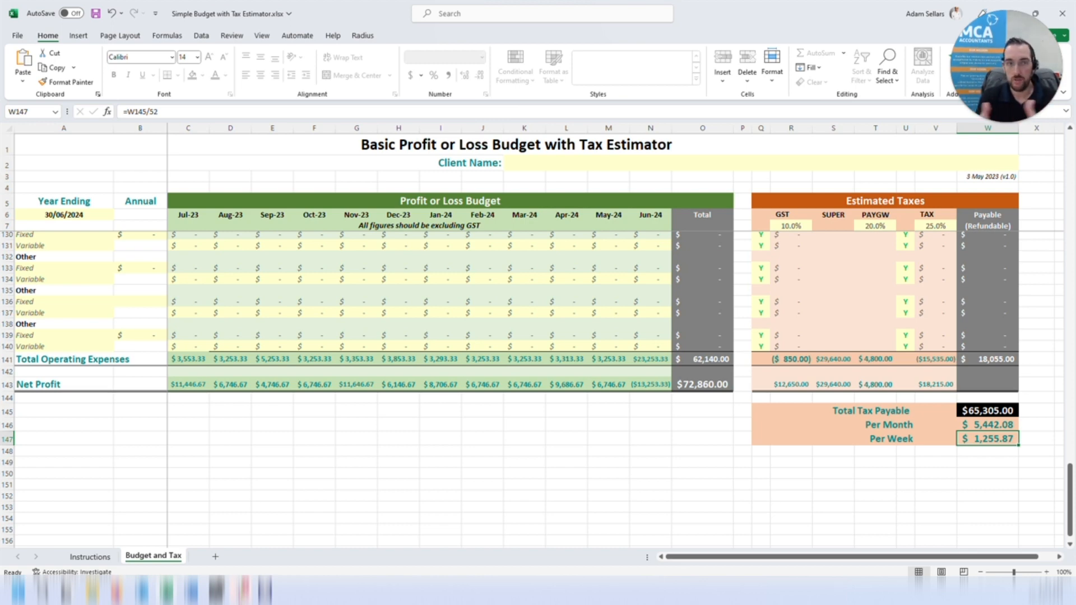
Review the Disclaimer lines on reporting errors and authorised use in the Instructions sheet, and go back to the Budget and Tax sheet.
left_click(89, 556)
left_click(399, 228)
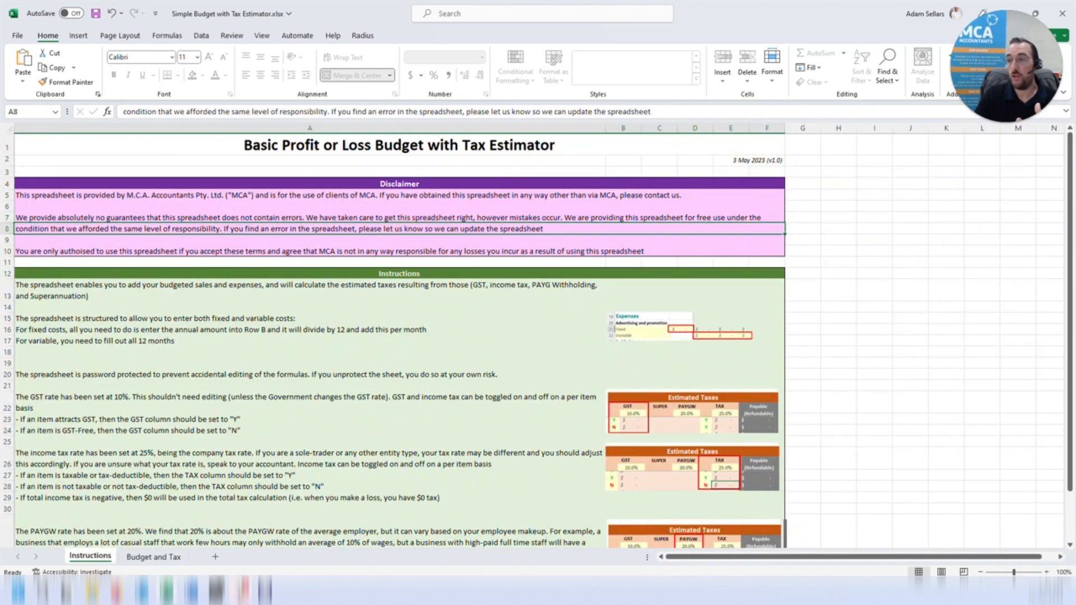
left_click(417, 250)
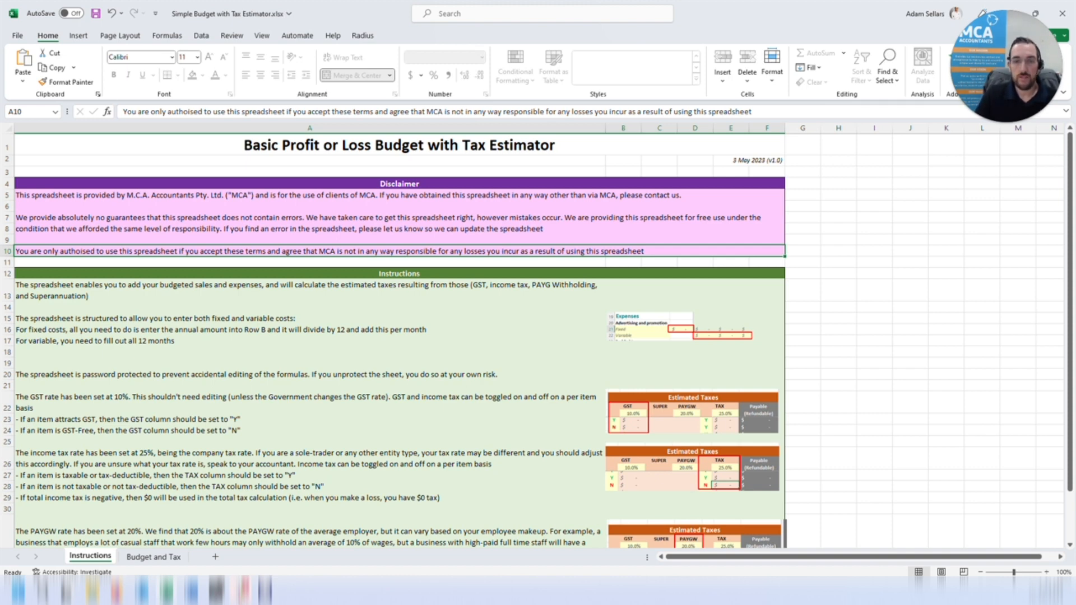
left_click(161, 559)
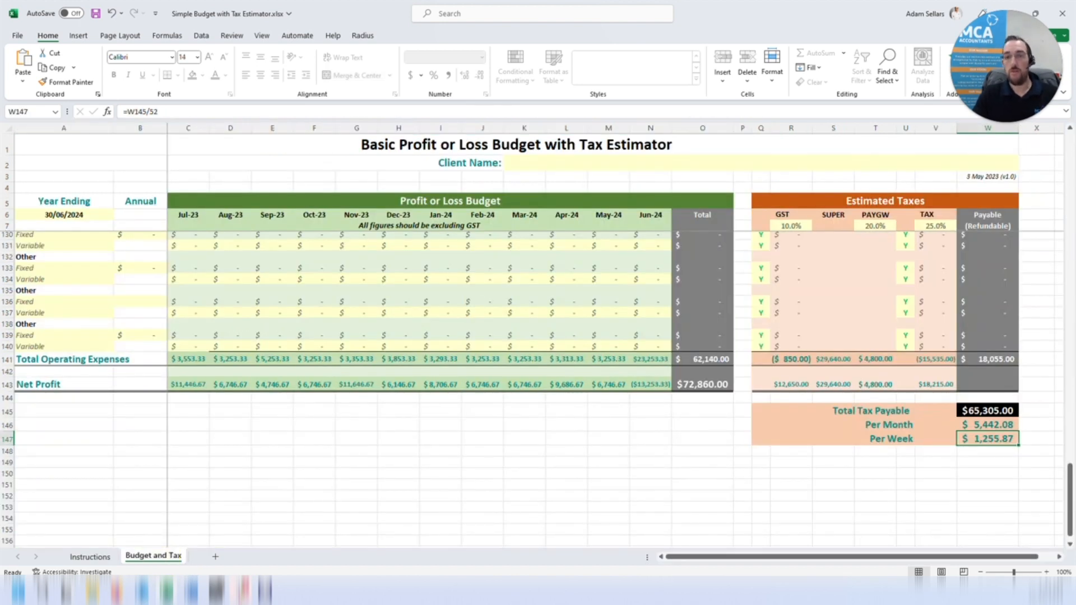